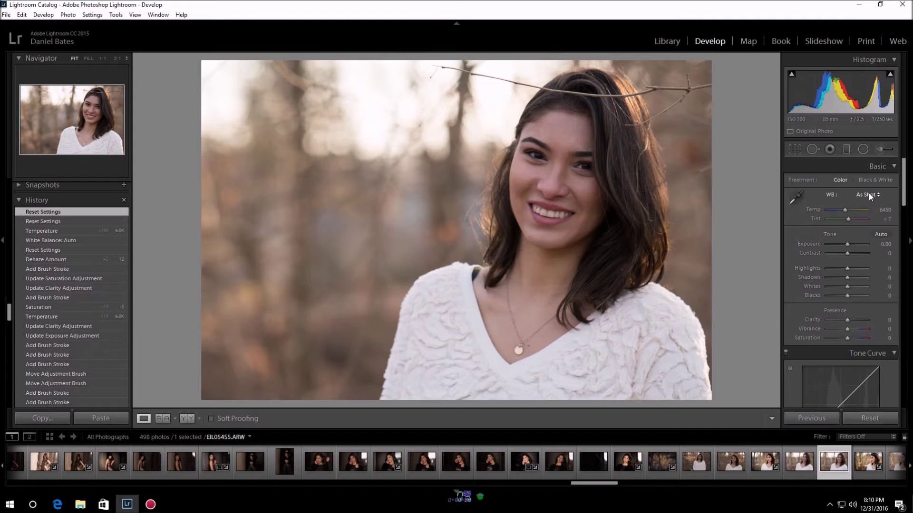
Apply the Auto white balance to the portrait, and set its temperature to 6167.
{"action": "left_click", "coordinate": [866, 194]}
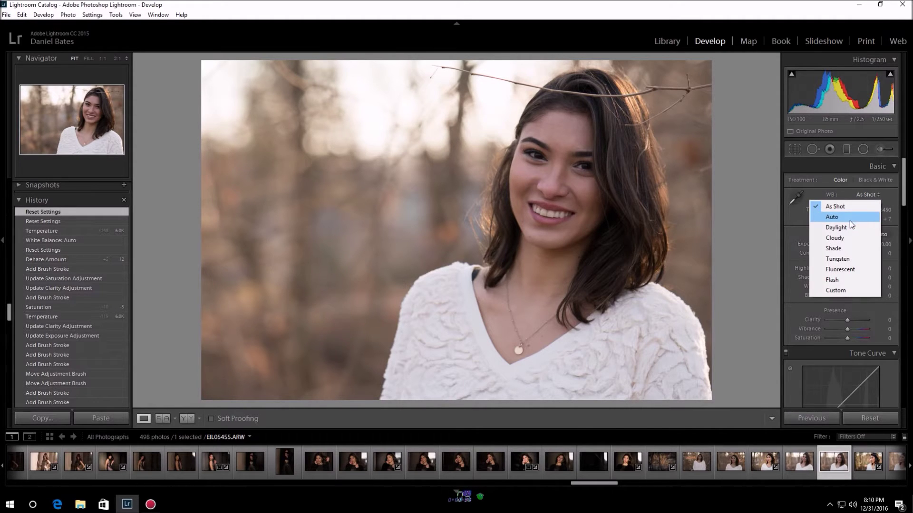
{"action": "left_click", "coordinate": [865, 206]}
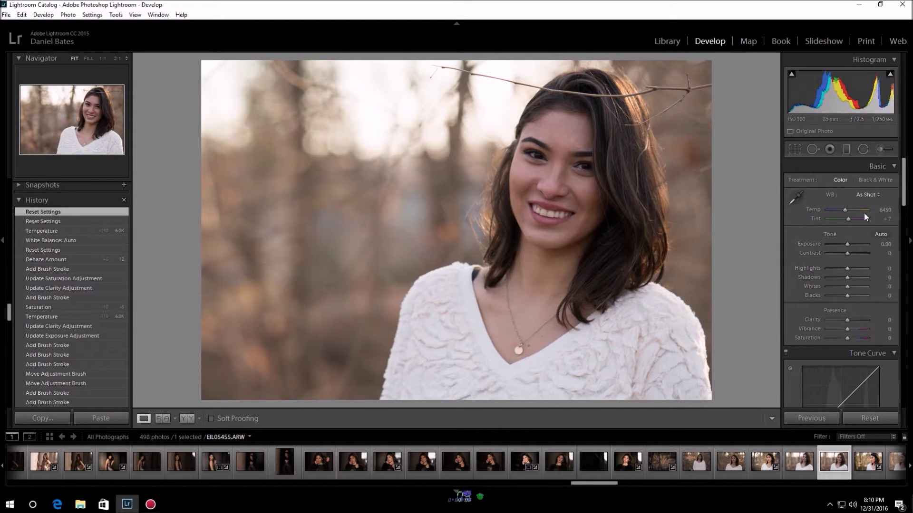
{"action": "left_click", "coordinate": [857, 196]}
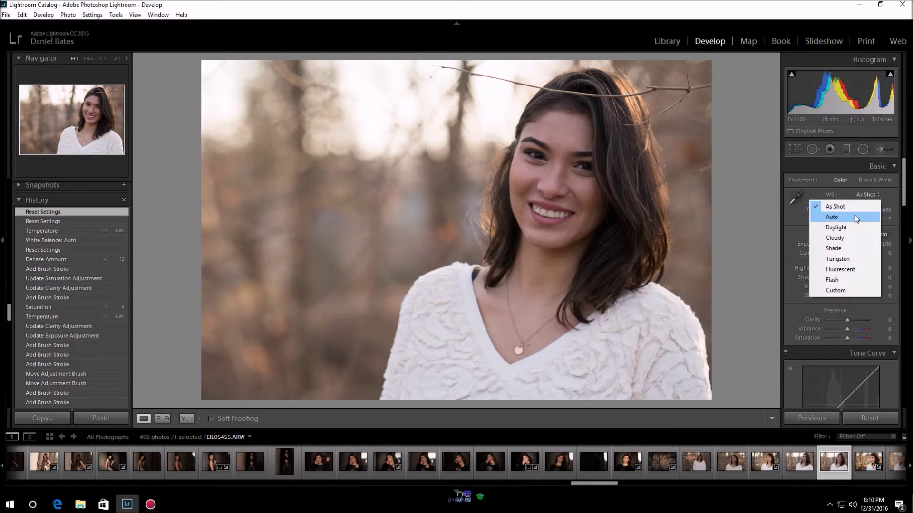
{"action": "left_click", "coordinate": [854, 215]}
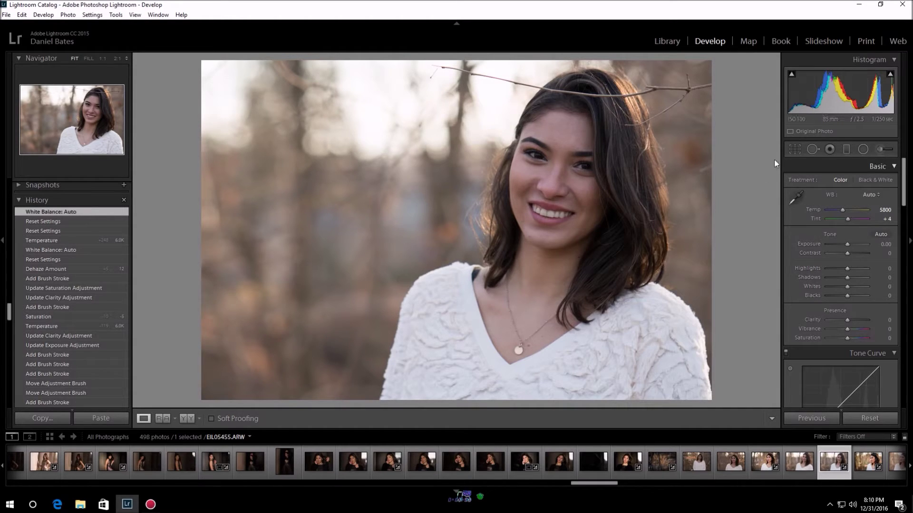
{"action": "left_click_drag", "start_coordinate": [841, 209], "coordinate": [843, 211]}
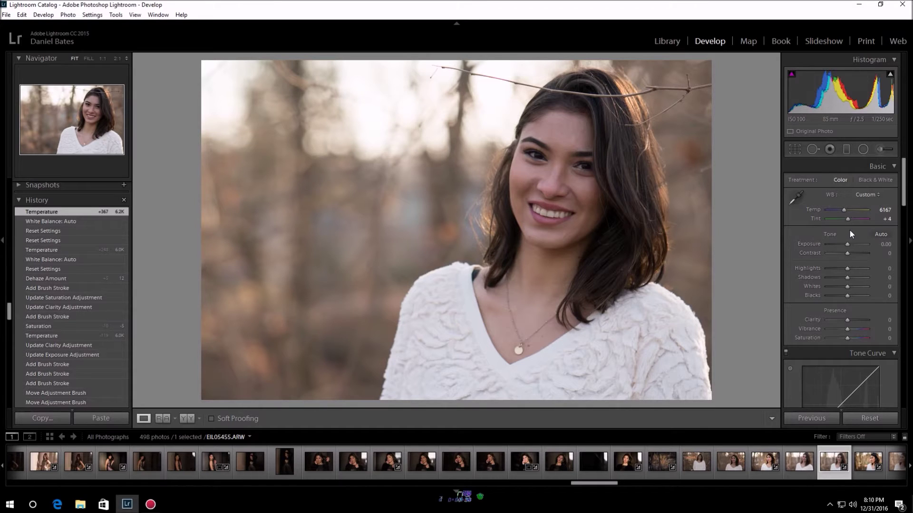
Raise the portrait's exposure to +0.48 and its contrast to +21.
{"action": "left_click_drag", "start_coordinate": [846, 243], "coordinate": [849, 243]}
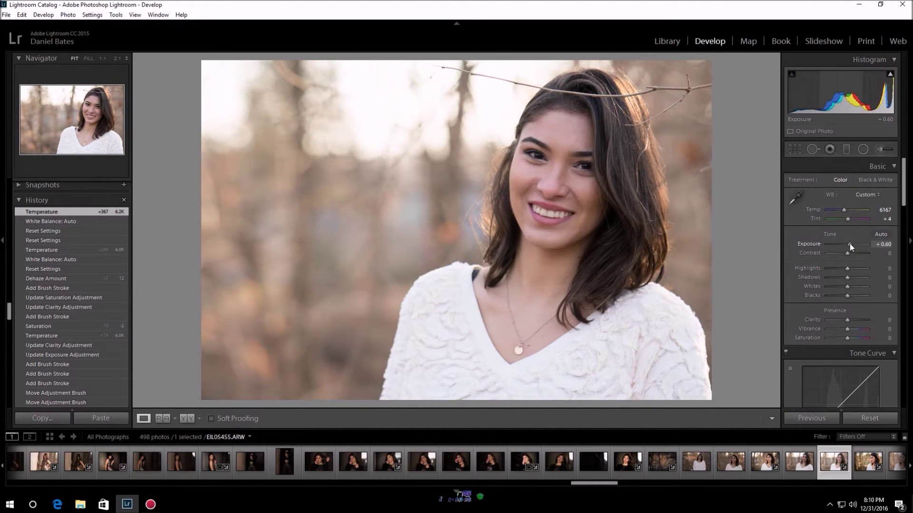
{"action": "mouse_move", "coordinate": [849, 243]}
{"action": "left_mouse_down"}
{"action": "mouse_move", "coordinate": [857, 244]}
{"action": "mouse_move", "coordinate": [837, 241]}
{"action": "mouse_move", "coordinate": [848, 244]}
{"action": "left_mouse_up"}
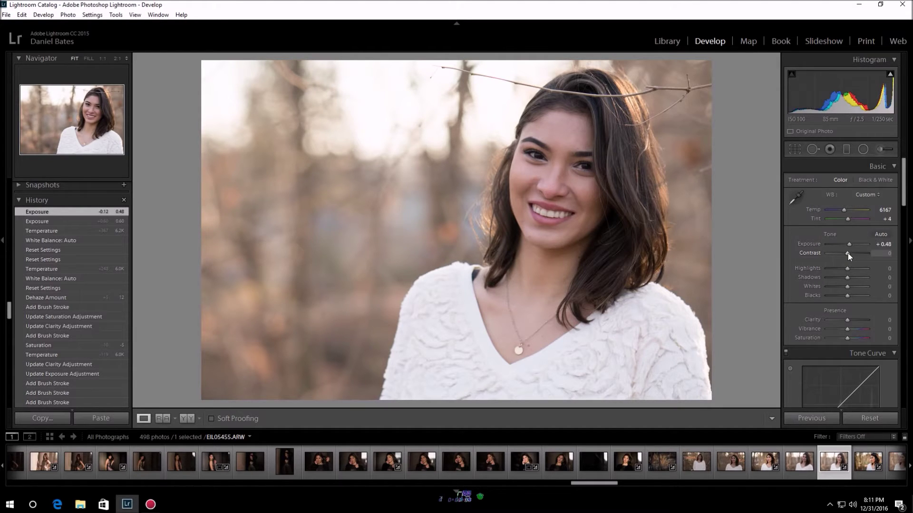
{"action": "left_click_drag", "start_coordinate": [848, 253], "coordinate": [851, 252]}
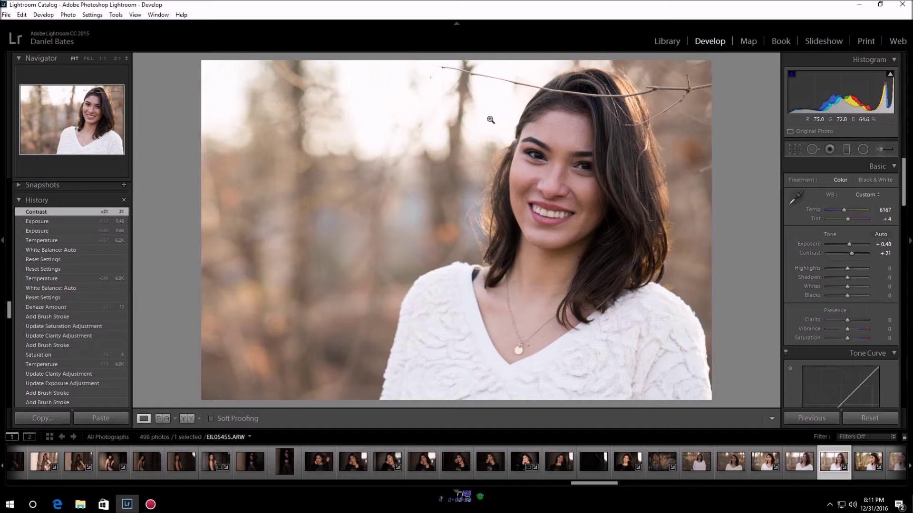
Lower the portrait's highlights to -100 and lift its shadows to +36.
{"action": "left_click_drag", "start_coordinate": [847, 268], "coordinate": [789, 275]}
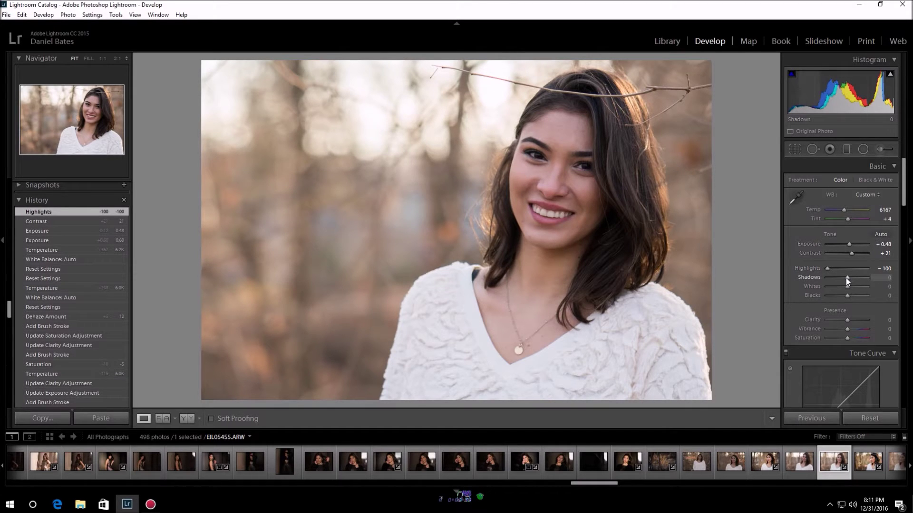
{"action": "left_click_drag", "start_coordinate": [848, 278], "coordinate": [877, 277]}
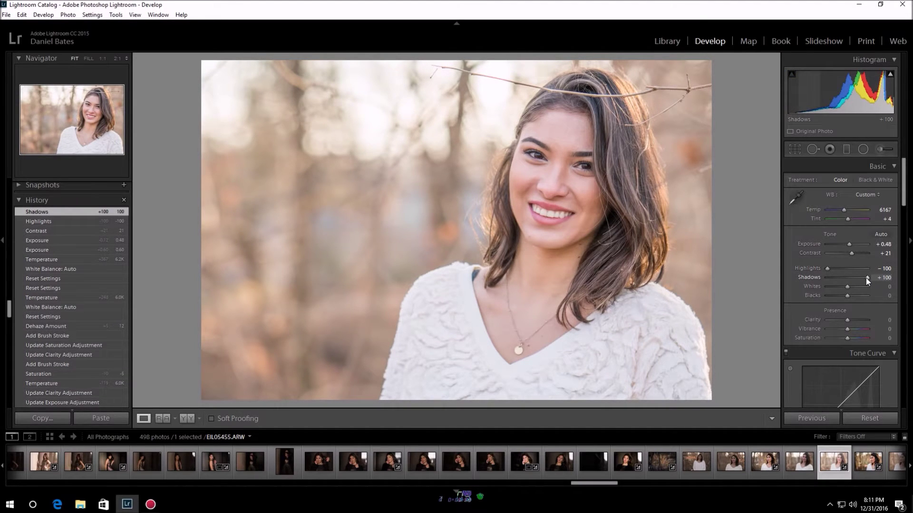
{"action": "left_click_drag", "start_coordinate": [863, 277], "coordinate": [855, 280]}
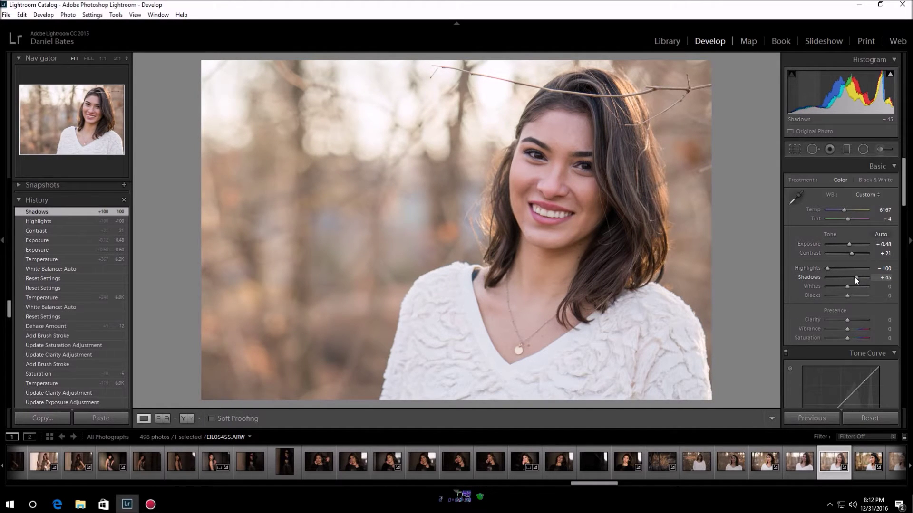
{"action": "left_click_drag", "start_coordinate": [855, 279], "coordinate": [852, 276]}
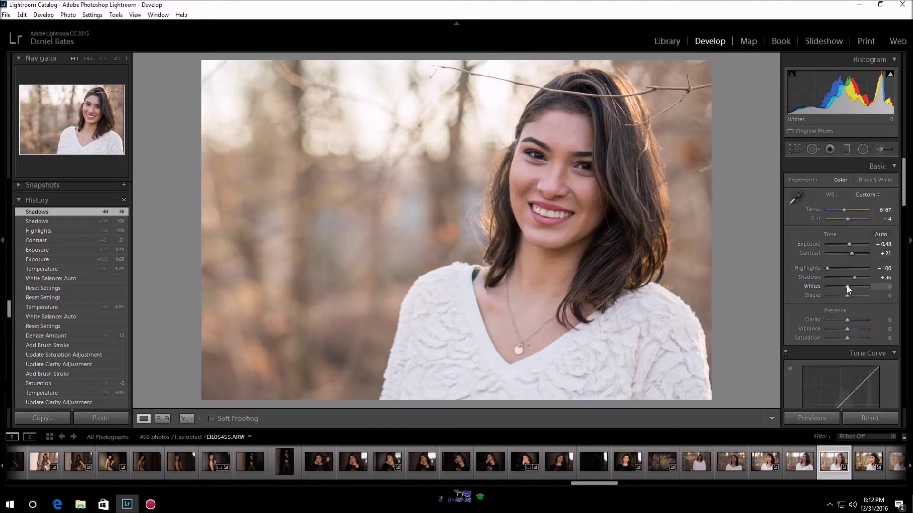
Set the portrait's whites to +14 and its blacks to -45.
{"action": "mouse_move", "coordinate": [846, 286]}
{"action": "left_mouse_down"}
{"action": "mouse_move", "coordinate": [829, 286]}
{"action": "mouse_move", "coordinate": [860, 287]}
{"action": "mouse_move", "coordinate": [848, 286]}
{"action": "left_mouse_up"}
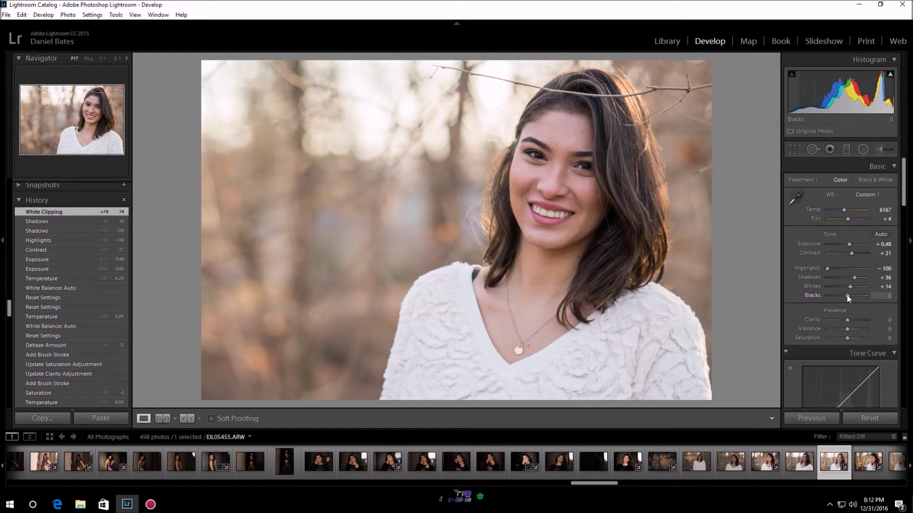
{"action": "left_click_drag", "start_coordinate": [846, 295], "coordinate": [840, 295]}
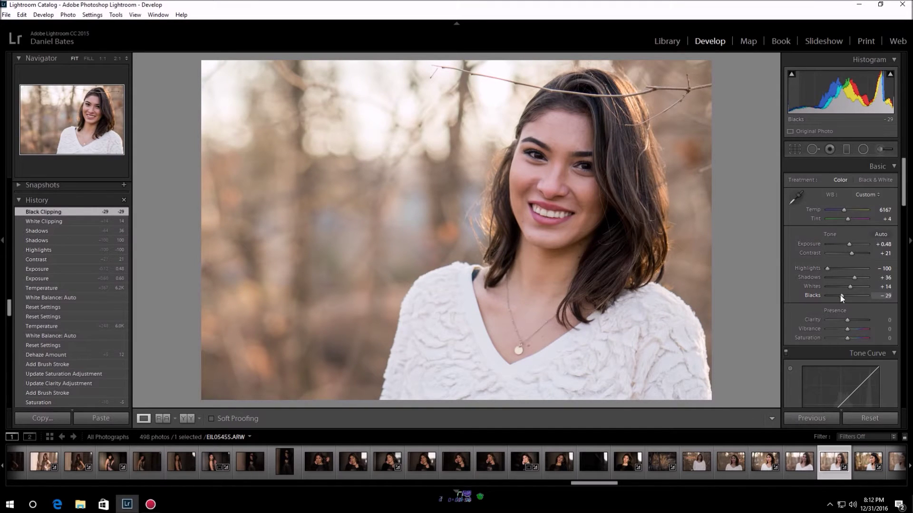
{"action": "left_click_drag", "start_coordinate": [839, 295], "coordinate": [837, 295]}
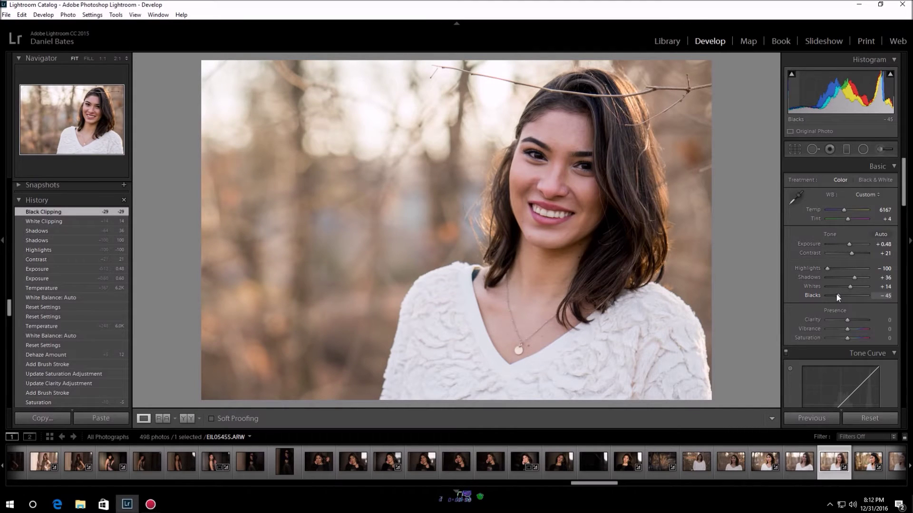
{"action": "left_click_drag", "start_coordinate": [836, 295], "coordinate": [837, 295]}
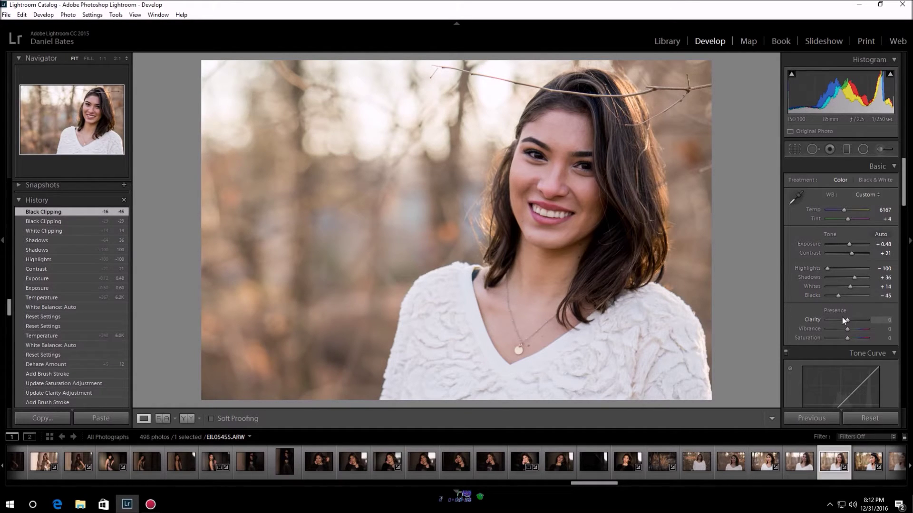
Soften the portrait with clarity at -10 and raise its vibrance to +21.
{"action": "left_click_drag", "start_coordinate": [846, 320], "coordinate": [850, 321]}
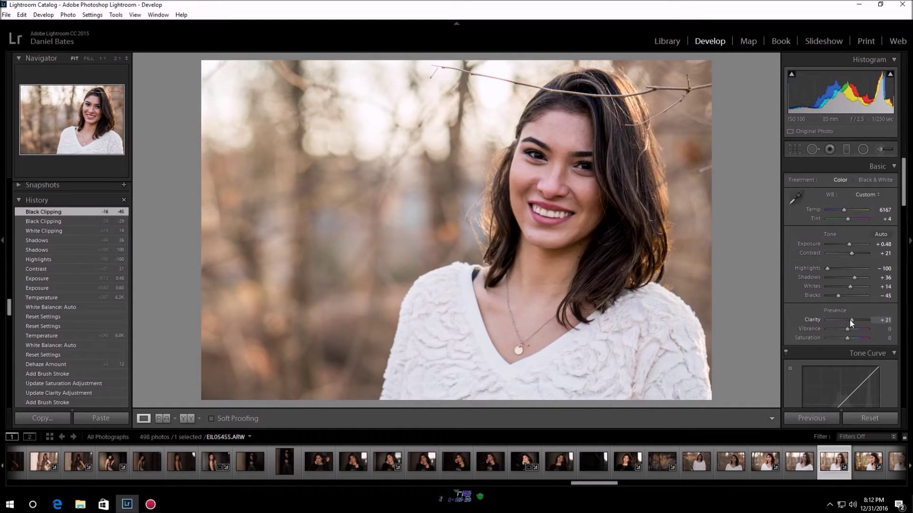
{"action": "left_click_drag", "start_coordinate": [849, 320], "coordinate": [844, 319]}
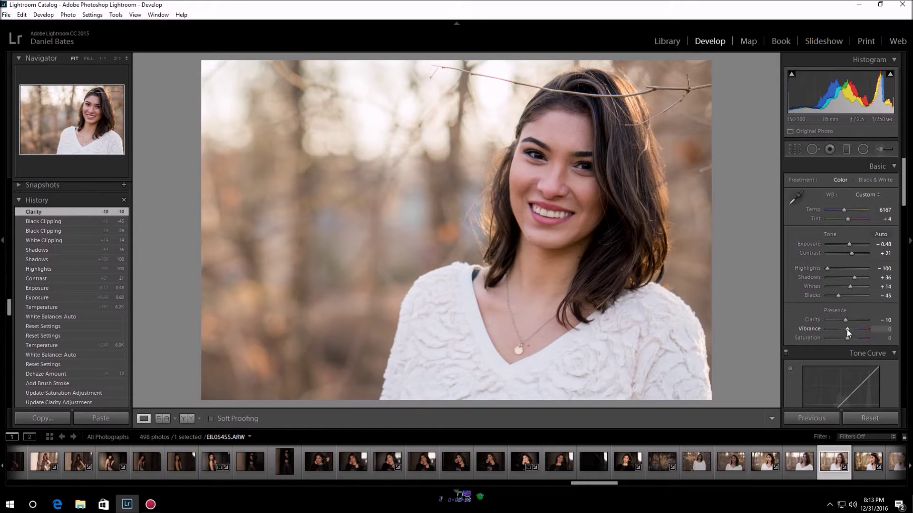
{"action": "left_click_drag", "start_coordinate": [846, 330], "coordinate": [852, 329]}
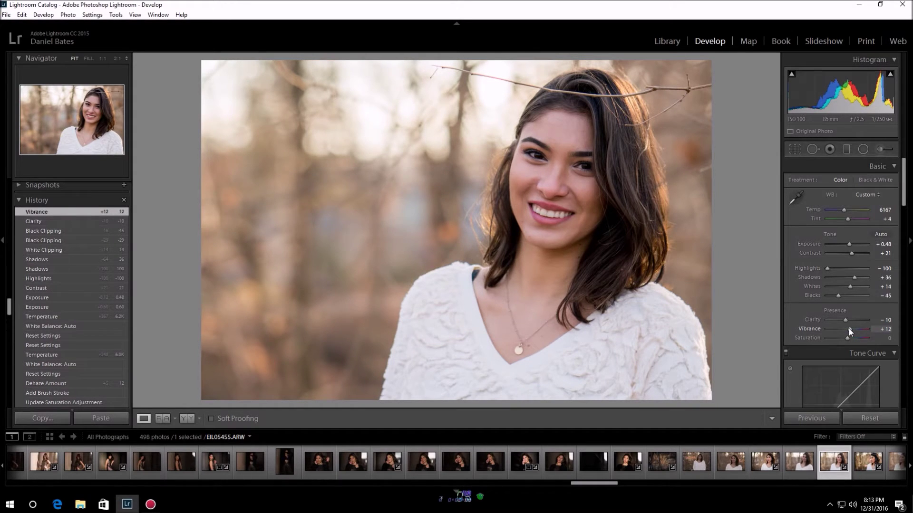
{"action": "left_click_drag", "start_coordinate": [849, 328], "coordinate": [851, 329]}
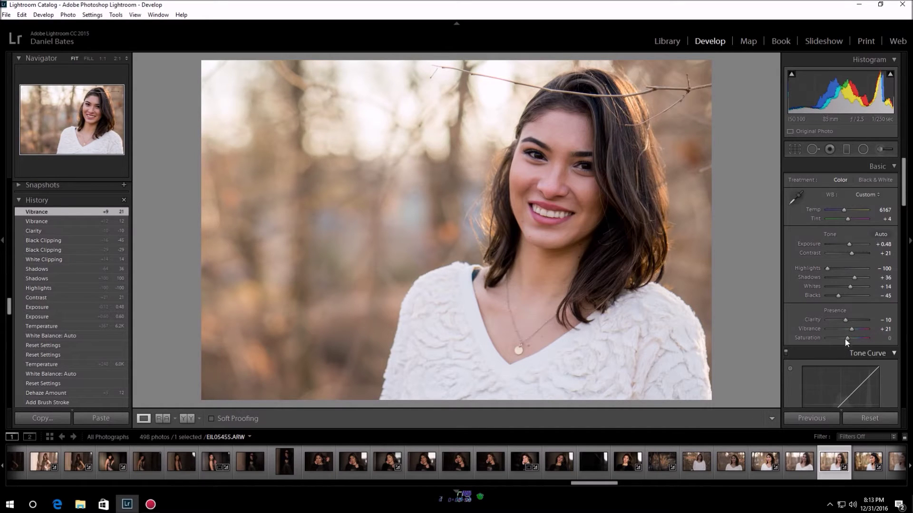
{"action": "mouse_move", "coordinate": [851, 329]}
{"action": "left_mouse_down"}
{"action": "mouse_move", "coordinate": [825, 331]}
{"action": "mouse_move", "coordinate": [851, 330]}
{"action": "left_mouse_up"}
Try weaker and stronger color saturation on the portrait, settling on -5.
{"action": "left_click_drag", "start_coordinate": [844, 337], "coordinate": [842, 337]}
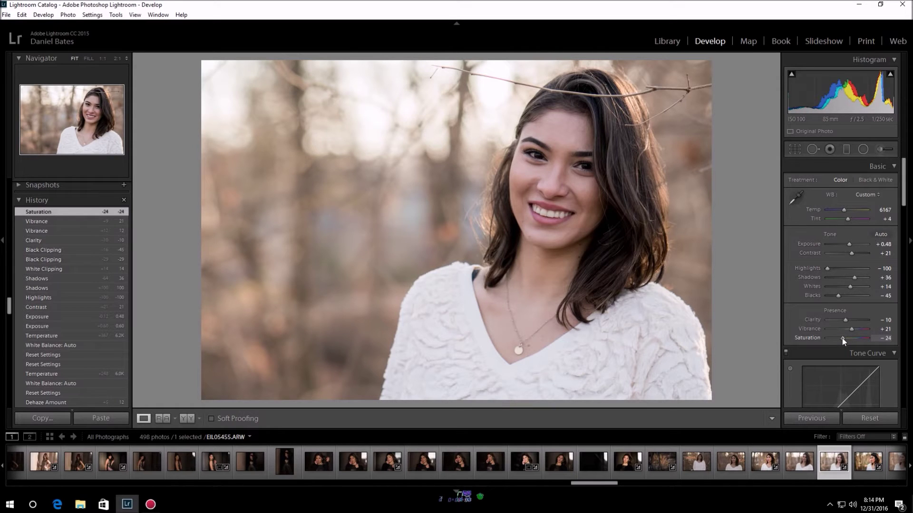
{"action": "left_click_drag", "start_coordinate": [842, 338], "coordinate": [857, 338]}
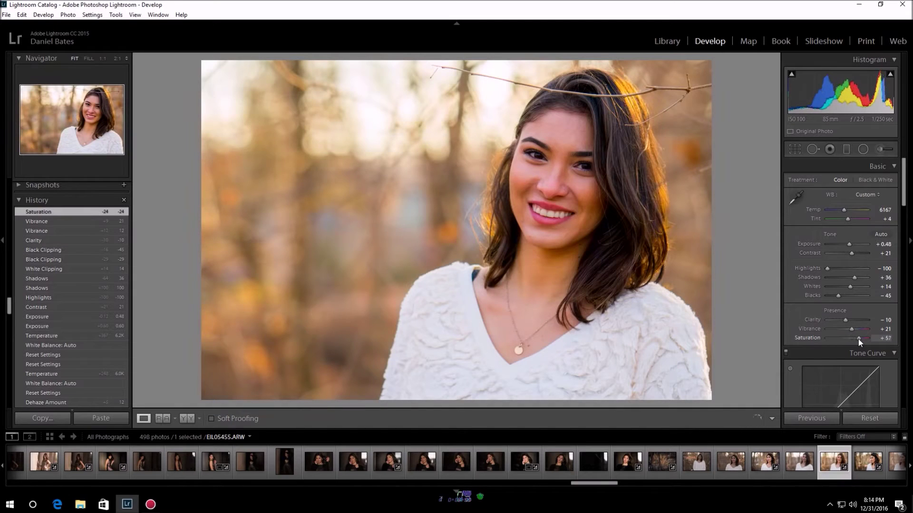
{"action": "left_click_drag", "start_coordinate": [856, 338], "coordinate": [842, 337]}
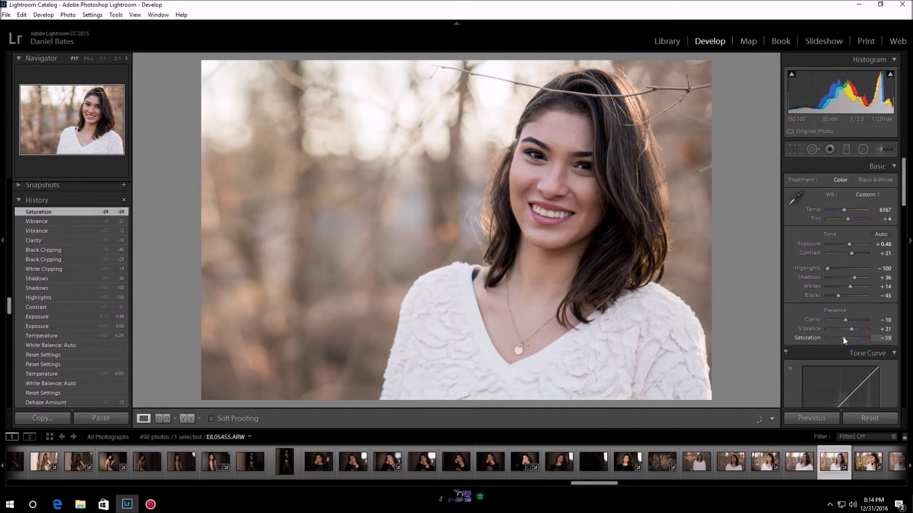
{"action": "left_click_drag", "start_coordinate": [842, 337], "coordinate": [845, 338]}
{"action": "left_click_drag", "start_coordinate": [845, 337], "coordinate": [845, 338]}
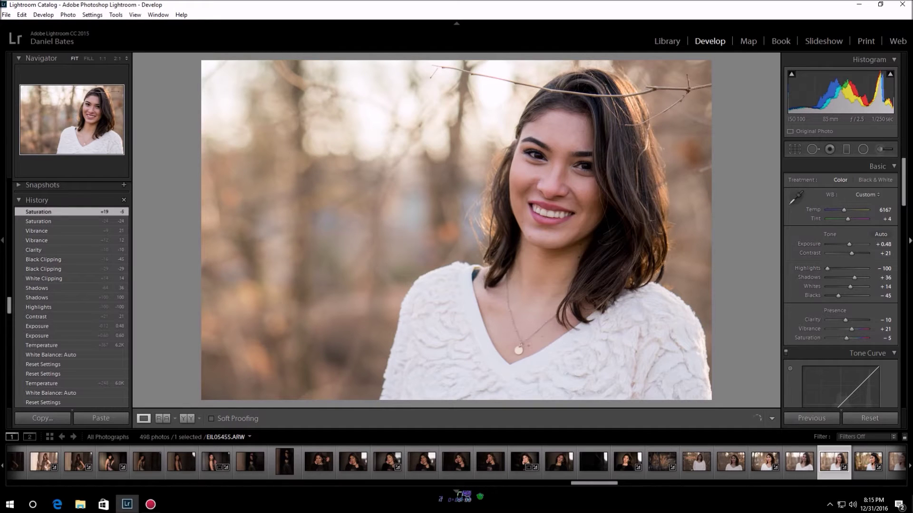
Set the sharpening amount of the portrait to 54.
{"action": "scroll", "coordinate": [905, 179], "scroll_direction": "down", "scroll_amount": 2}
{"action": "left_click_drag", "start_coordinate": [905, 180], "coordinate": [905, 210]}
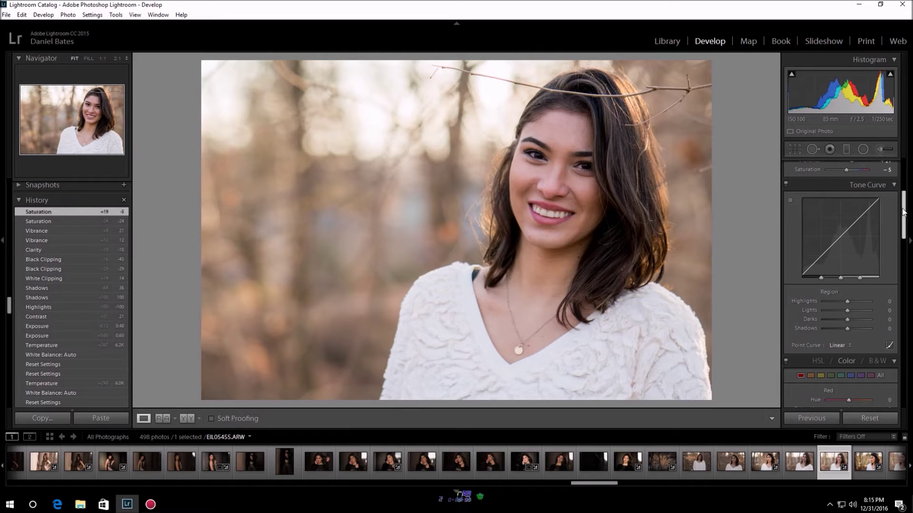
{"action": "left_click_drag", "start_coordinate": [903, 219], "coordinate": [904, 252]}
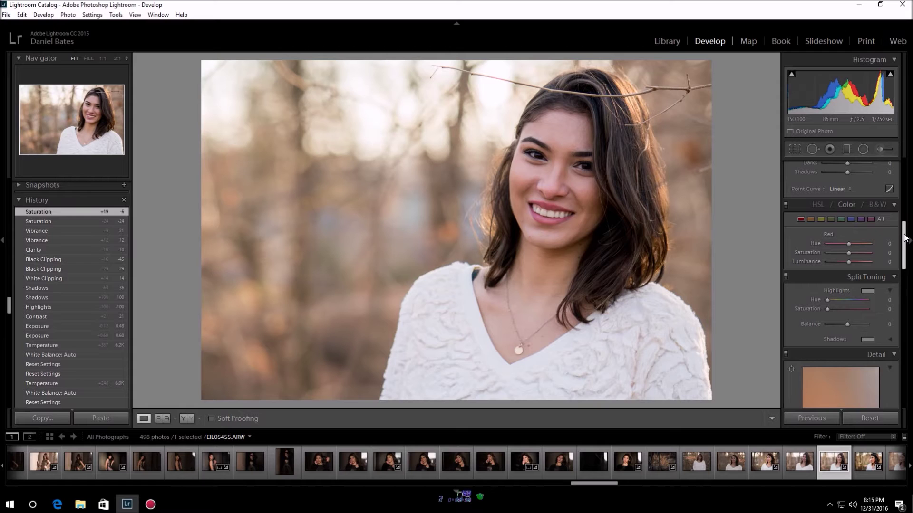
{"action": "left_click_drag", "start_coordinate": [904, 242], "coordinate": [908, 287]}
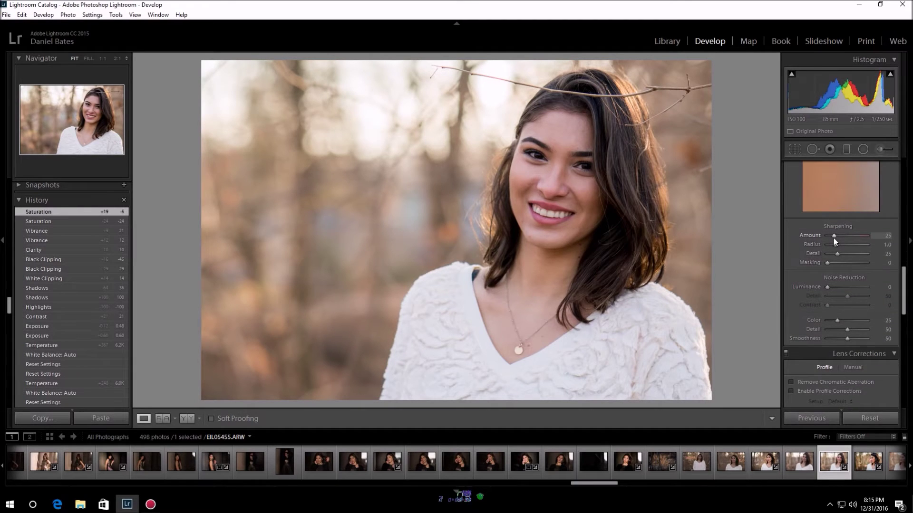
{"action": "left_click_drag", "start_coordinate": [834, 232], "coordinate": [845, 237]}
{"action": "left_click_drag", "start_coordinate": [843, 235], "coordinate": [842, 237]}
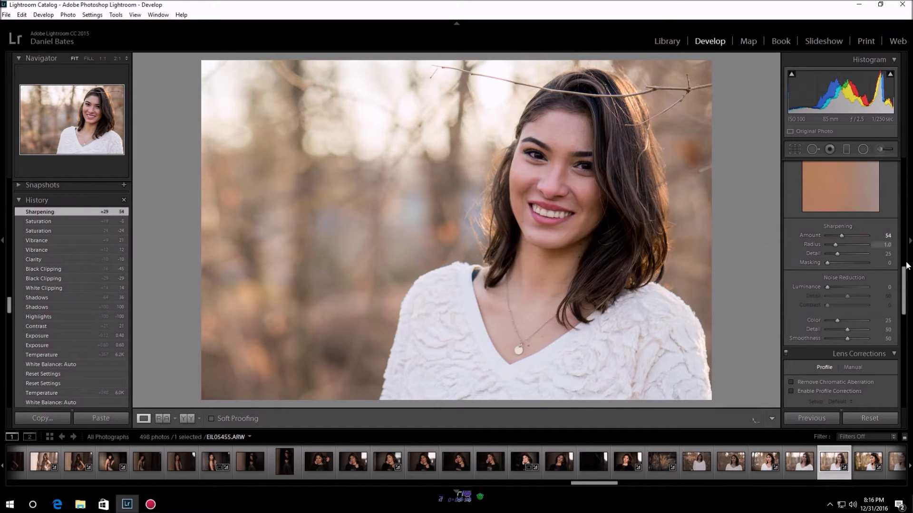
Set the luminance noise reduction of the portrait to 31.
{"action": "scroll", "coordinate": [906, 280], "scroll_direction": "down", "scroll_amount": 3}
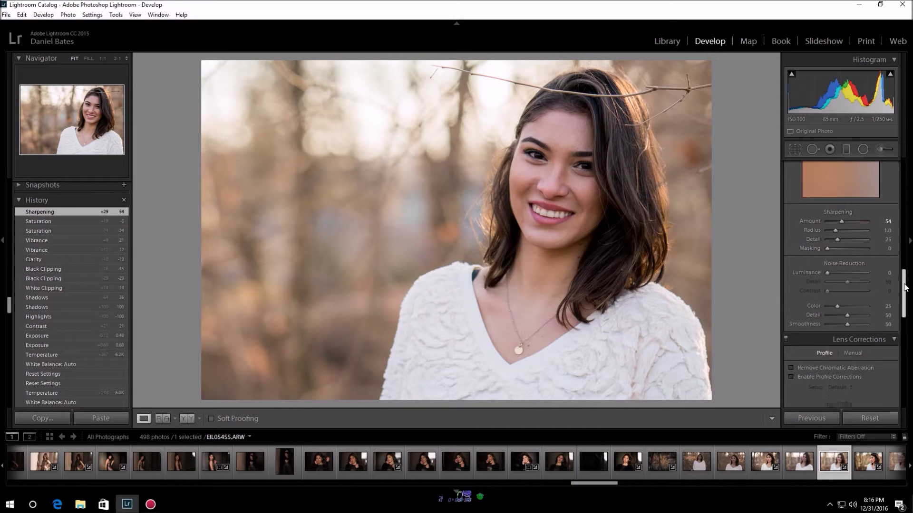
{"action": "left_click_drag", "start_coordinate": [826, 224], "coordinate": [835, 227]}
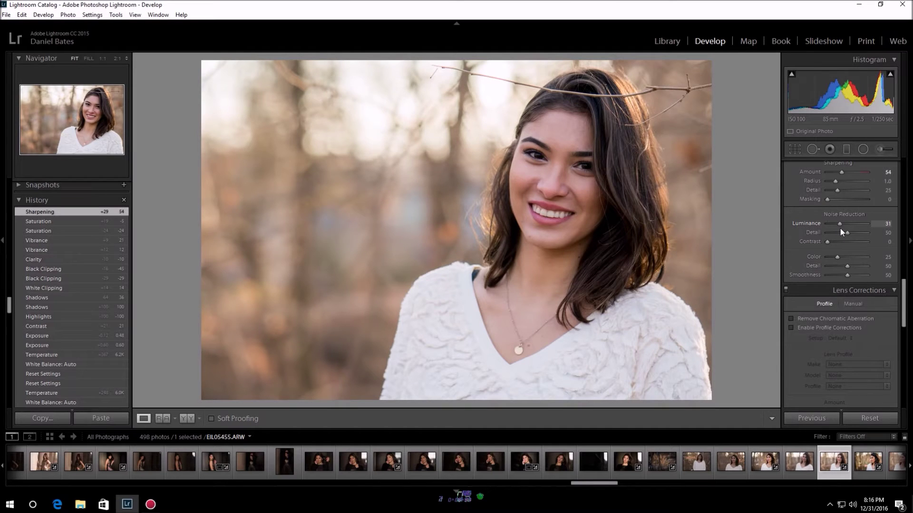
{"action": "left_click_drag", "start_coordinate": [840, 228], "coordinate": [839, 228]}
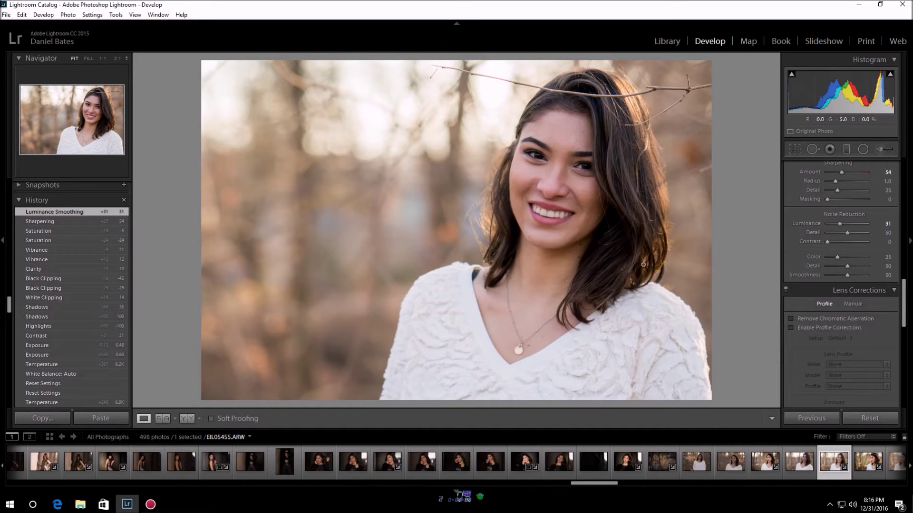
Remove chromatic aberration from the portrait and enable profile corrections with Zeiss as the lens make.
{"action": "scroll", "coordinate": [905, 303], "scroll_direction": "down", "scroll_amount": 2}
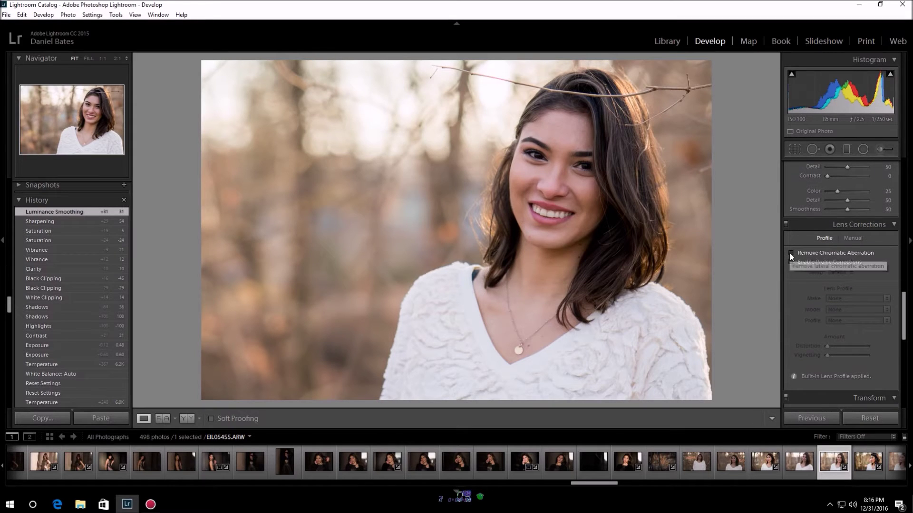
{"action": "left_click", "coordinate": [791, 254]}
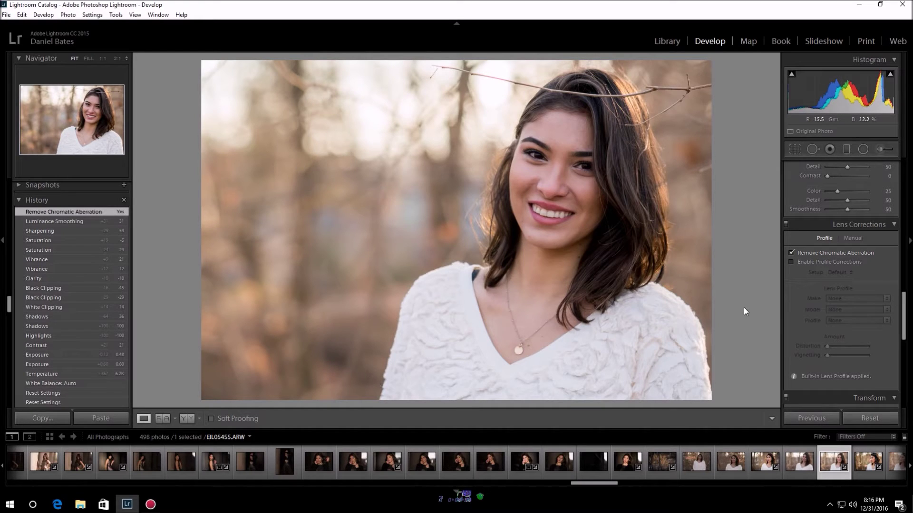
{"action": "left_click", "coordinate": [791, 261]}
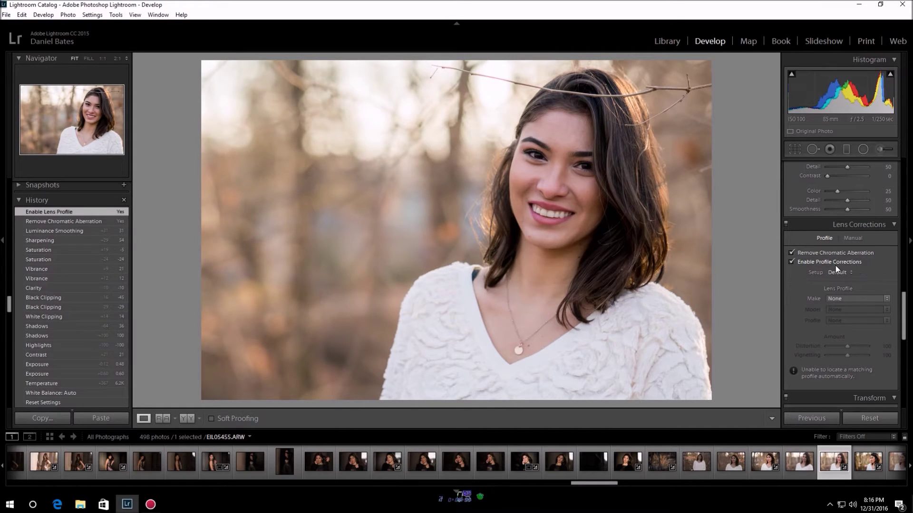
{"action": "left_click", "coordinate": [848, 299]}
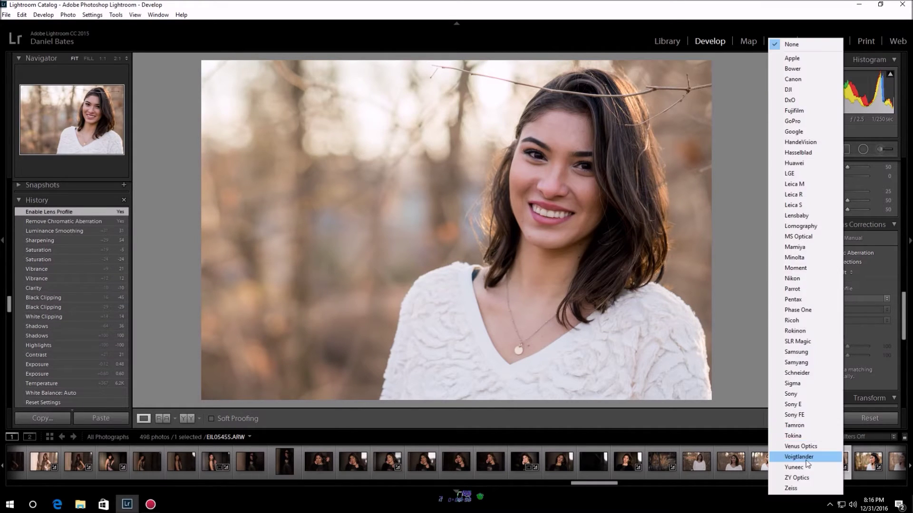
{"action": "left_click", "coordinate": [806, 488]}
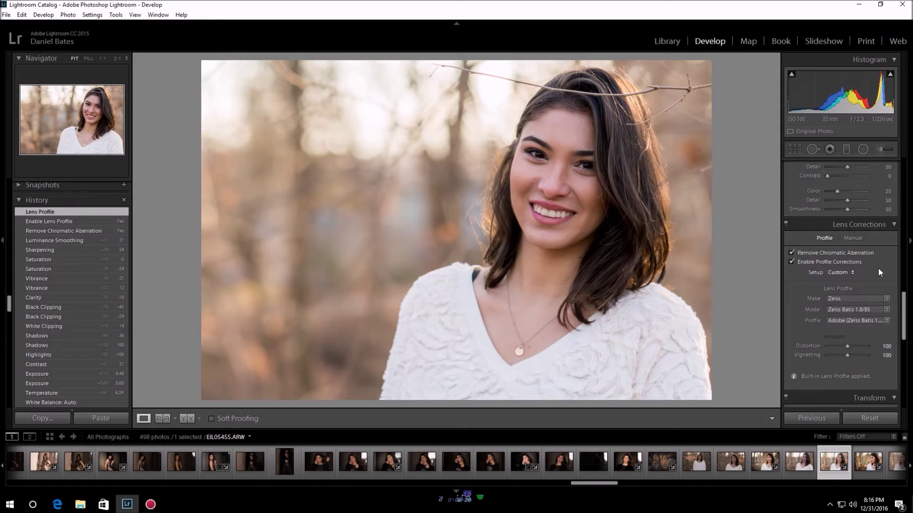
Apply the Auto Upright perspective correction to the portrait.
{"action": "left_click_drag", "start_coordinate": [905, 308], "coordinate": [904, 339]}
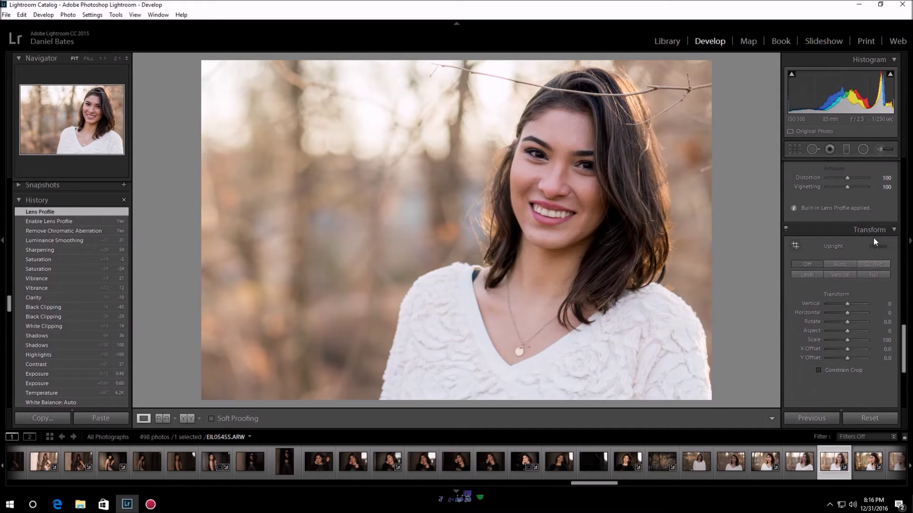
{"action": "left_click", "coordinate": [837, 263]}
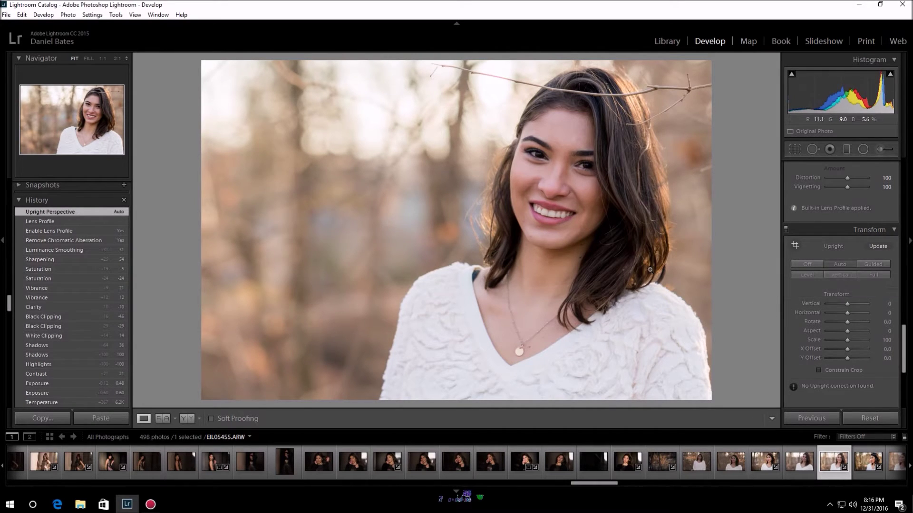
Add a Highlight Priority post-crop vignette, trying a darker -33 and settling on an amount of -17.
{"action": "left_click_drag", "start_coordinate": [905, 341], "coordinate": [898, 379]}
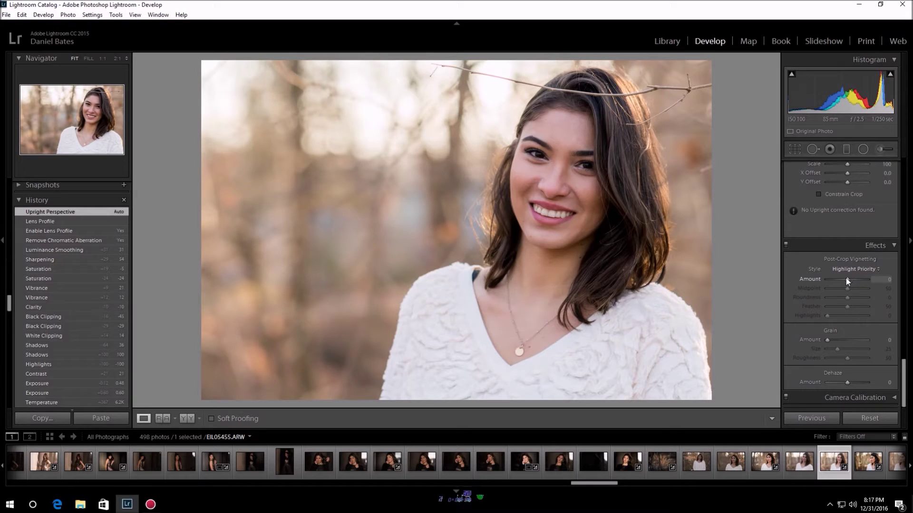
{"action": "left_click_drag", "start_coordinate": [846, 278], "coordinate": [842, 276]}
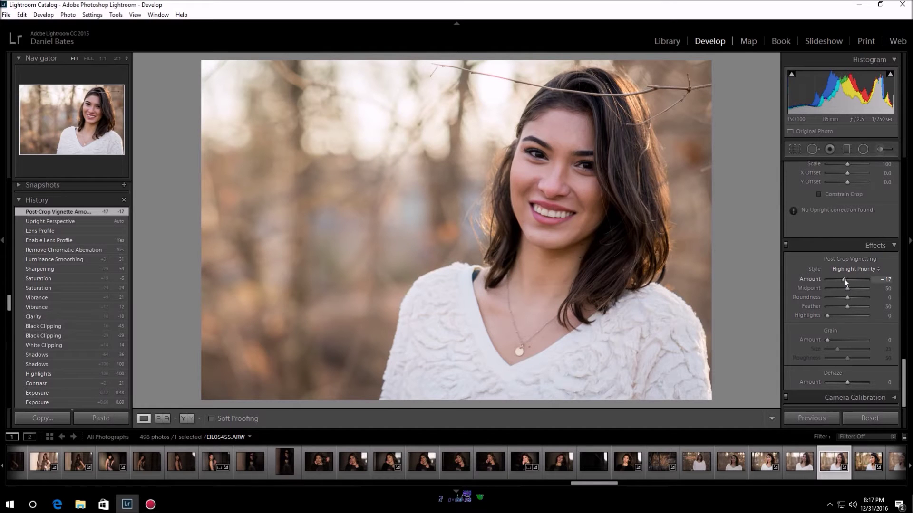
{"action": "left_click_drag", "start_coordinate": [843, 279], "coordinate": [838, 276]}
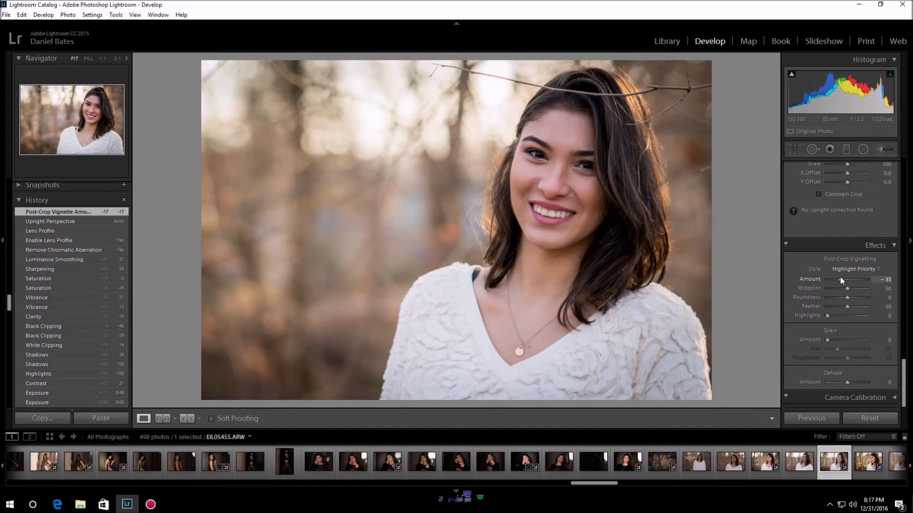
{"action": "left_click_drag", "start_coordinate": [837, 278], "coordinate": [844, 279]}
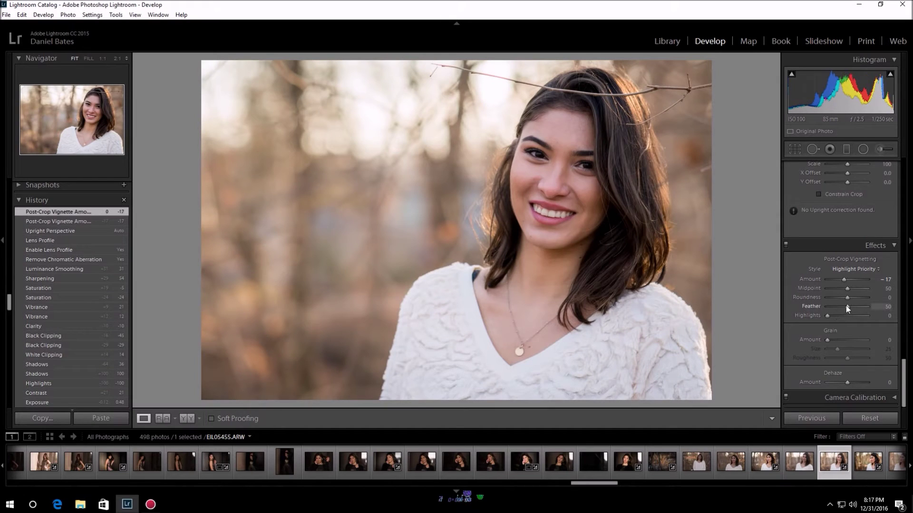
Try vignette feather values of 75 and 0, then set the roundness to -50 and the feather to 82.
{"action": "mouse_move", "coordinate": [846, 306]}
{"action": "left_mouse_down"}
{"action": "mouse_move", "coordinate": [872, 312]}
{"action": "mouse_move", "coordinate": [857, 306]}
{"action": "left_mouse_up"}
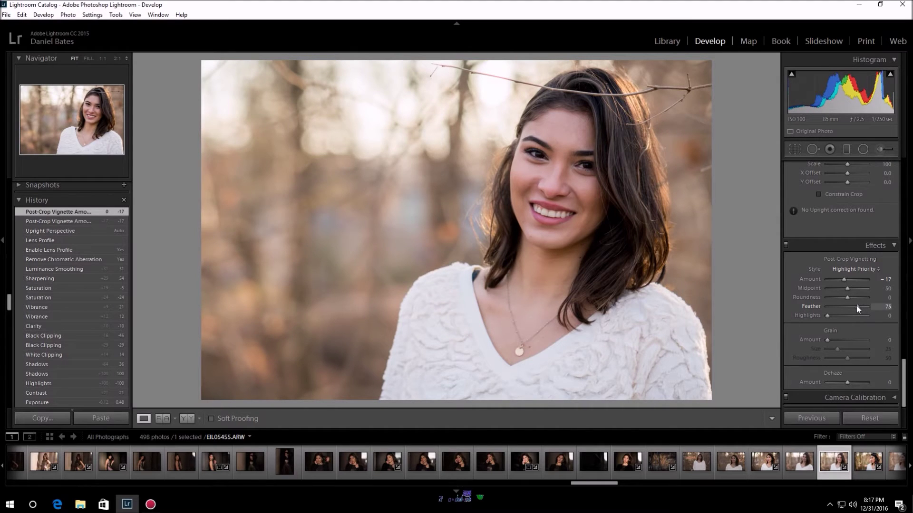
{"action": "left_click_drag", "start_coordinate": [857, 306], "coordinate": [857, 306]}
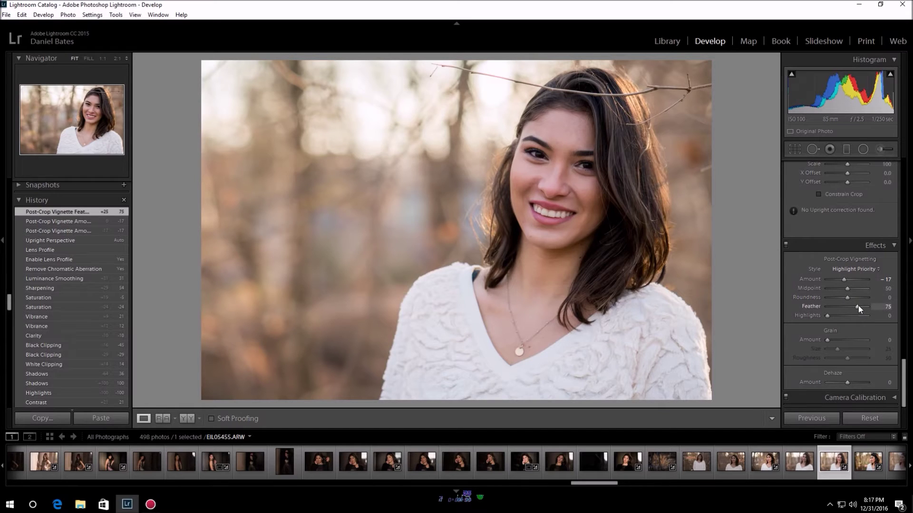
{"action": "left_click_drag", "start_coordinate": [858, 306], "coordinate": [778, 311]}
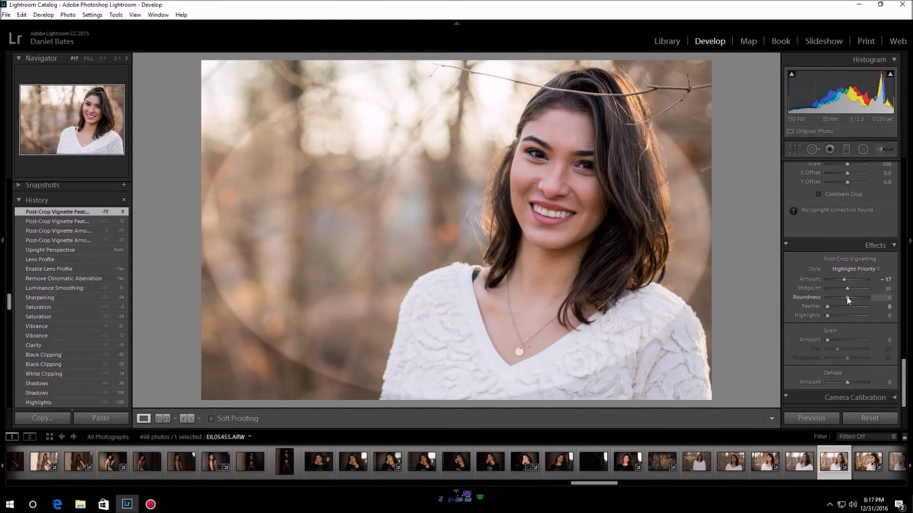
{"action": "left_click_drag", "start_coordinate": [847, 295], "coordinate": [860, 310]}
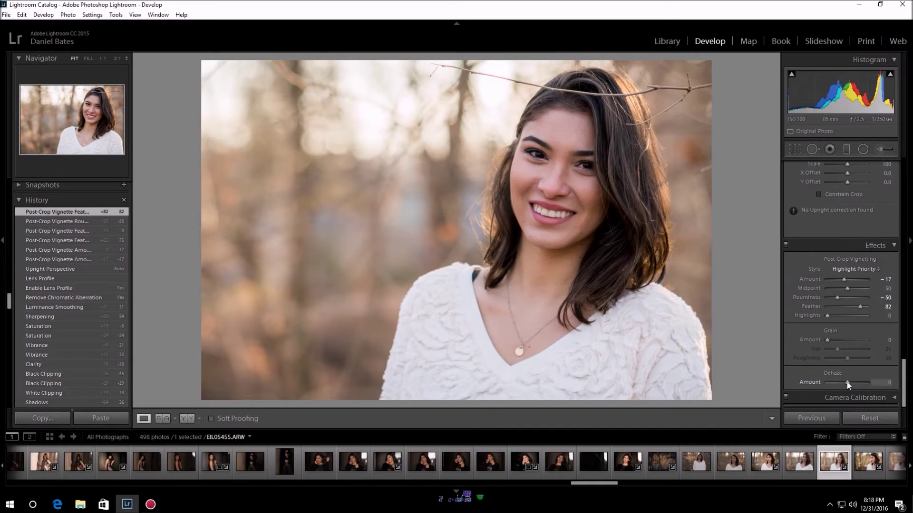
Try a dehaze amount of +14 on the portrait, then reduce it to +10.
{"action": "left_click_drag", "start_coordinate": [848, 382], "coordinate": [850, 382]}
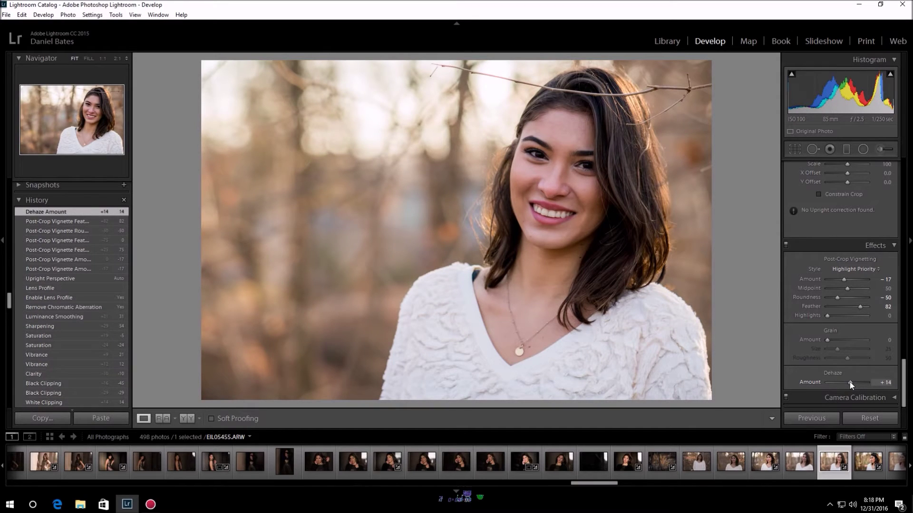
{"action": "left_click_drag", "start_coordinate": [850, 381], "coordinate": [848, 383]}
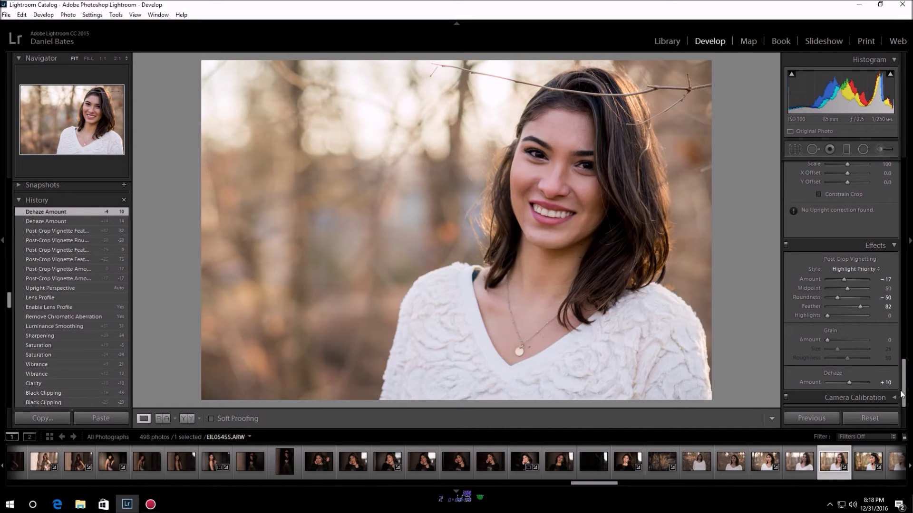
Heal the three small blemishes on the lower middle of the forehead at 1:1 with a Spot Removal brush of size 16.
{"action": "left_click_drag", "start_coordinate": [903, 397], "coordinate": [903, 169]}
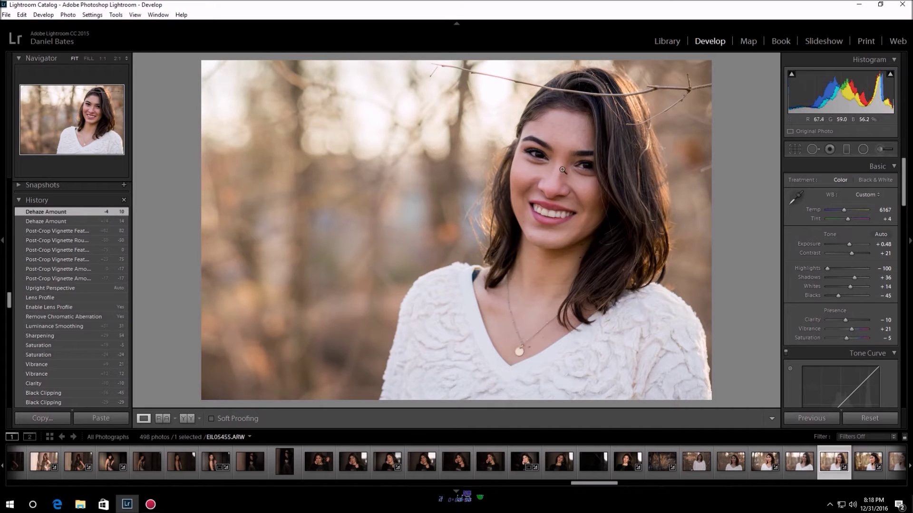
{"action": "left_click", "coordinate": [561, 154]}
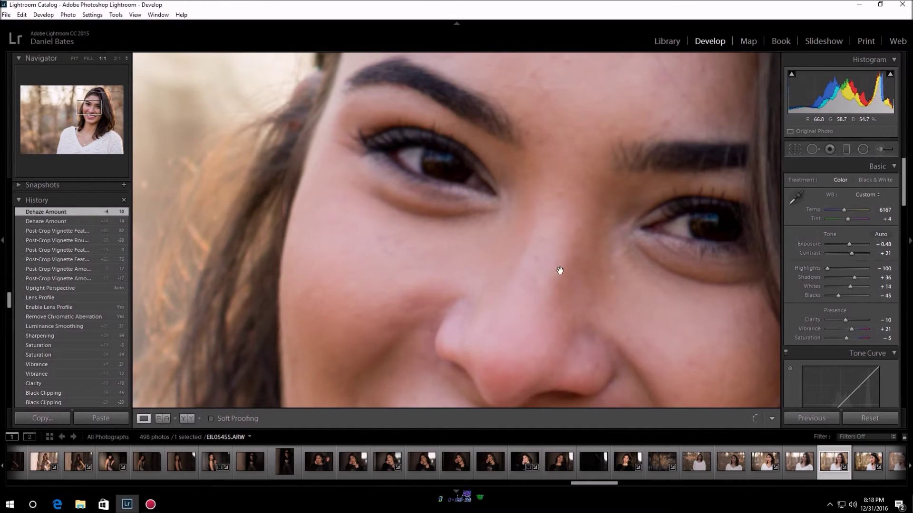
{"action": "left_click_drag", "start_coordinate": [571, 128], "coordinate": [452, 176]}
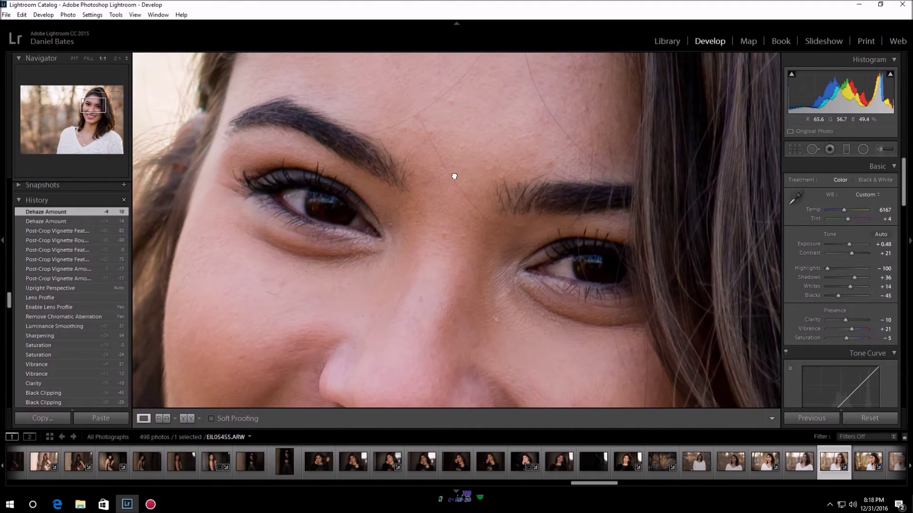
{"action": "left_click_drag", "start_coordinate": [436, 318], "coordinate": [540, 346]}
{"action": "left_click_drag", "start_coordinate": [519, 222], "coordinate": [524, 255]}
{"action": "left_click_drag", "start_coordinate": [524, 203], "coordinate": [436, 254]}
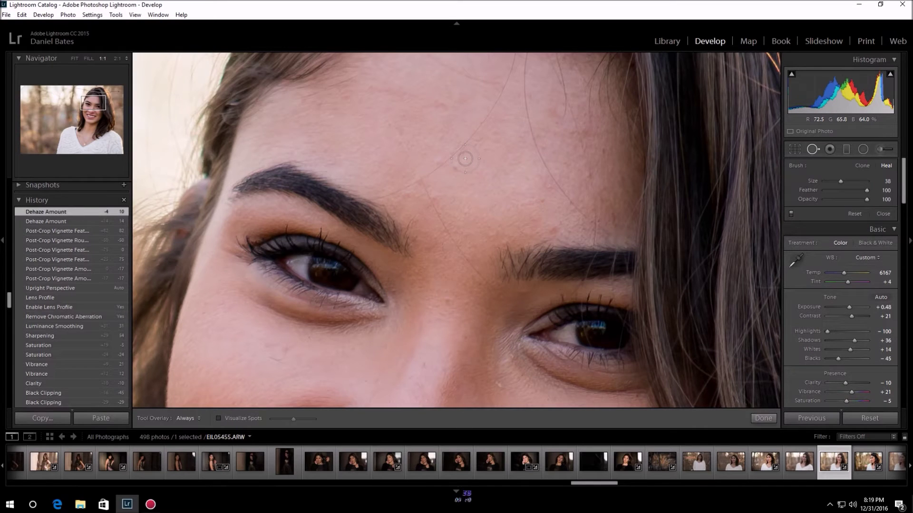
{"action": "scroll", "coordinate": [465, 160], "scroll_direction": "down", "scroll_amount": 2}
{"action": "scroll", "coordinate": [465, 164], "scroll_direction": "down", "scroll_amount": 8}
{"action": "left_click", "coordinate": [454, 167]}
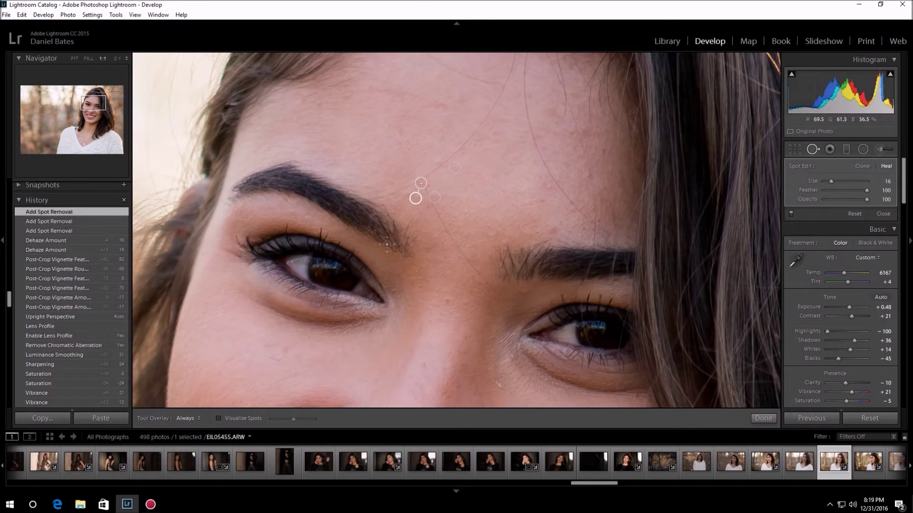
Heal the two blemishes on the forehead above her left eyebrow with a brush size of 21.
{"action": "left_click", "coordinate": [554, 232]}
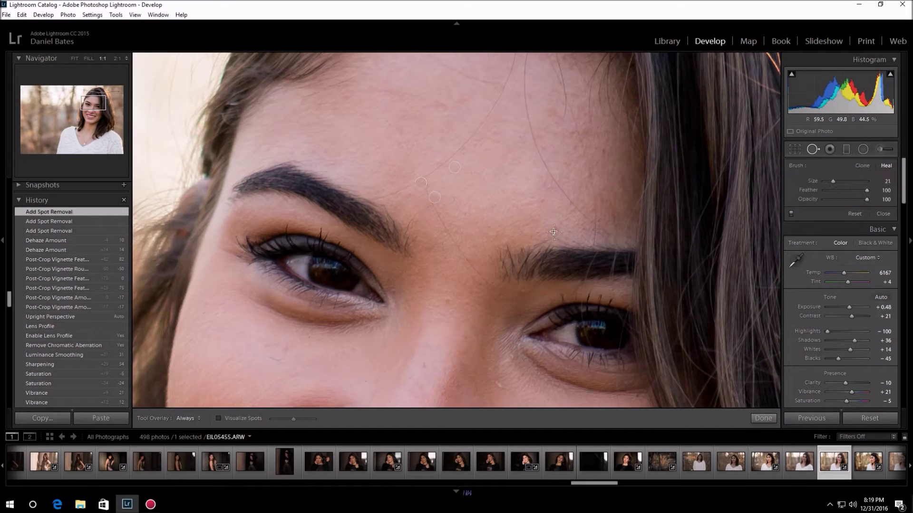
{"action": "left_click", "coordinate": [553, 232]}
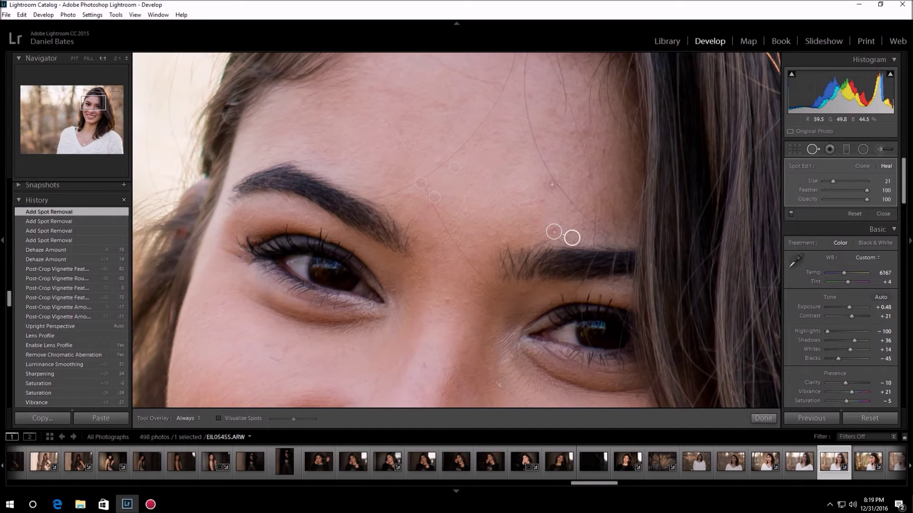
{"action": "left_click", "coordinate": [550, 186]}
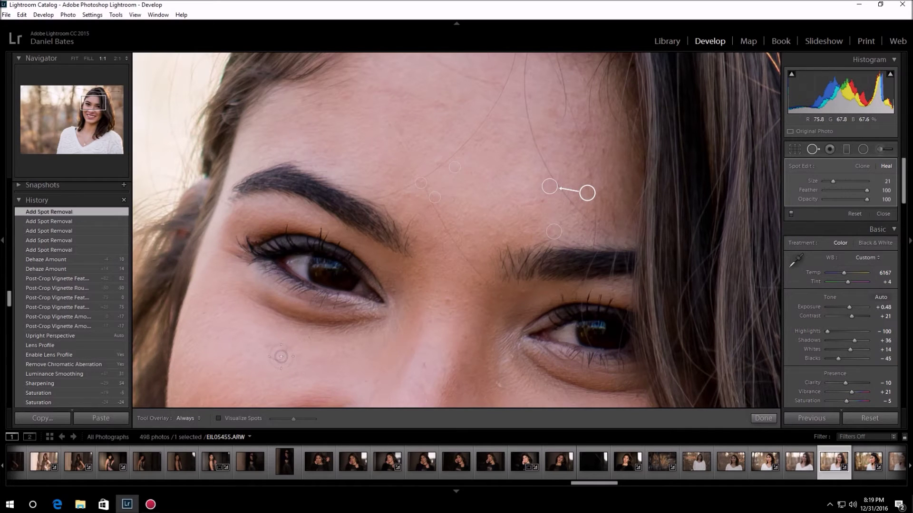
Try healing the blemish on her right cheek at size 33, move its source area level with the spot, and delete the correction.
{"action": "key", "text": "space"}
{"action": "left_click", "coordinate": [282, 356]}
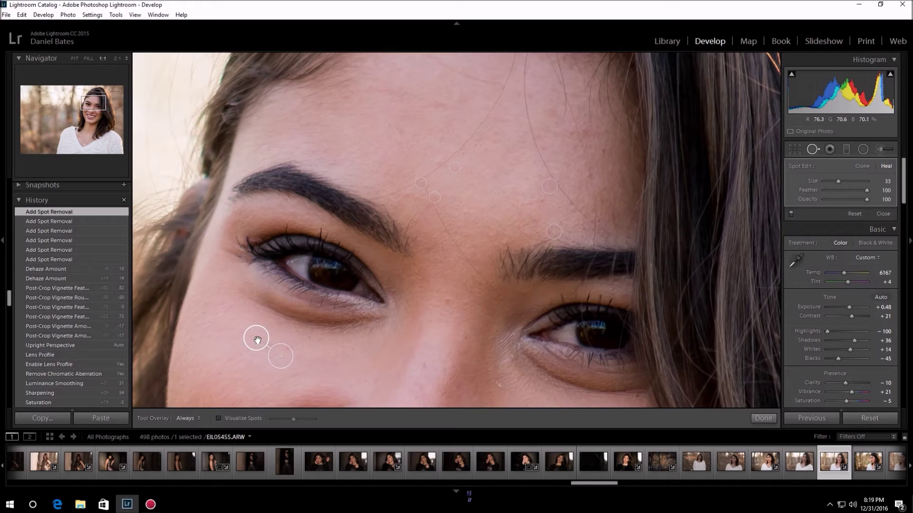
{"action": "left_click_drag", "start_coordinate": [257, 338], "coordinate": [257, 358]}
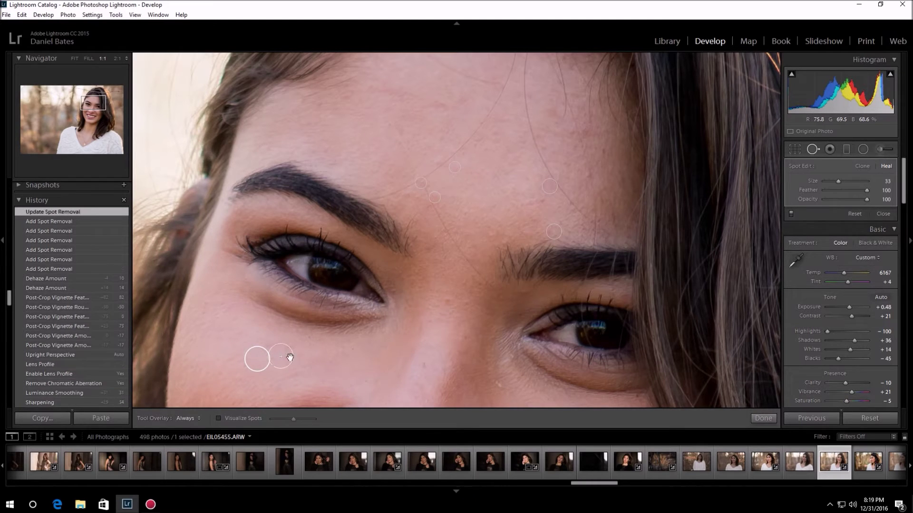
{"action": "key", "text": "Delete"}
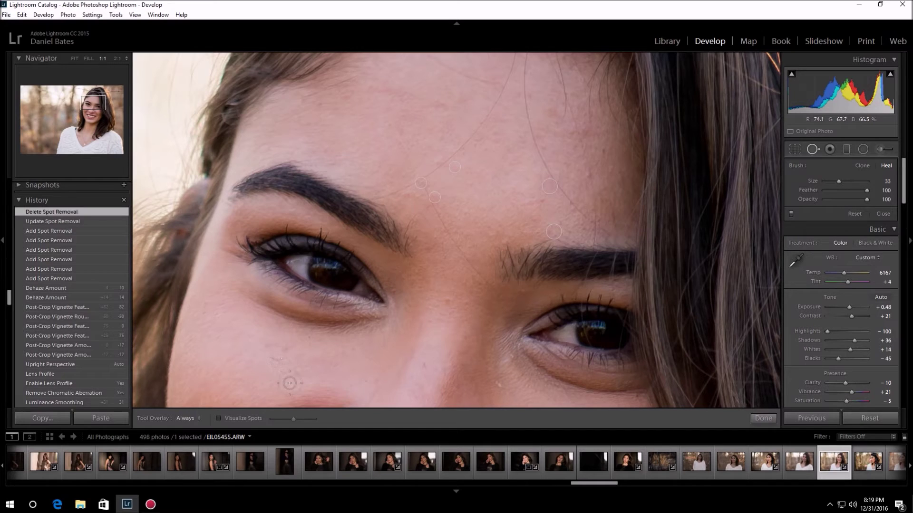
Try healing the right cheek blemish again with a size 33 spot, and delete that correction.
{"action": "left_click", "coordinate": [281, 352]}
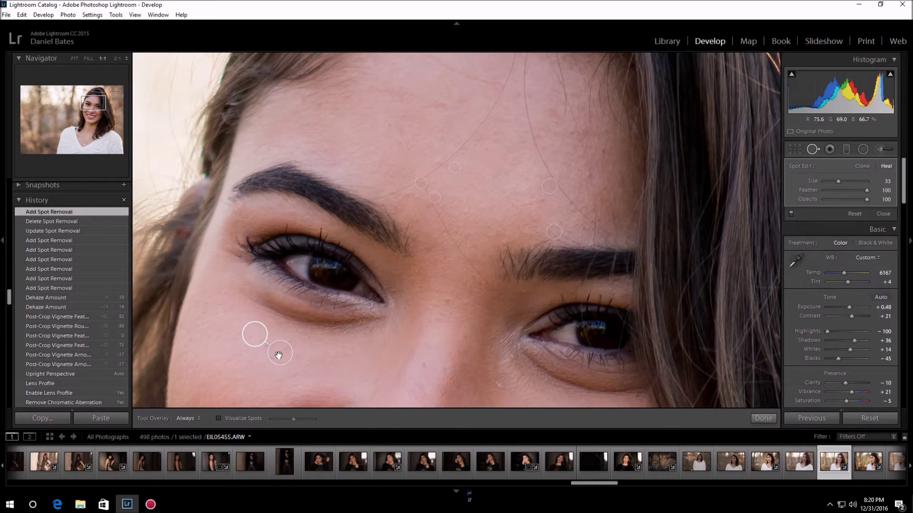
{"action": "left_click", "coordinate": [279, 355]}
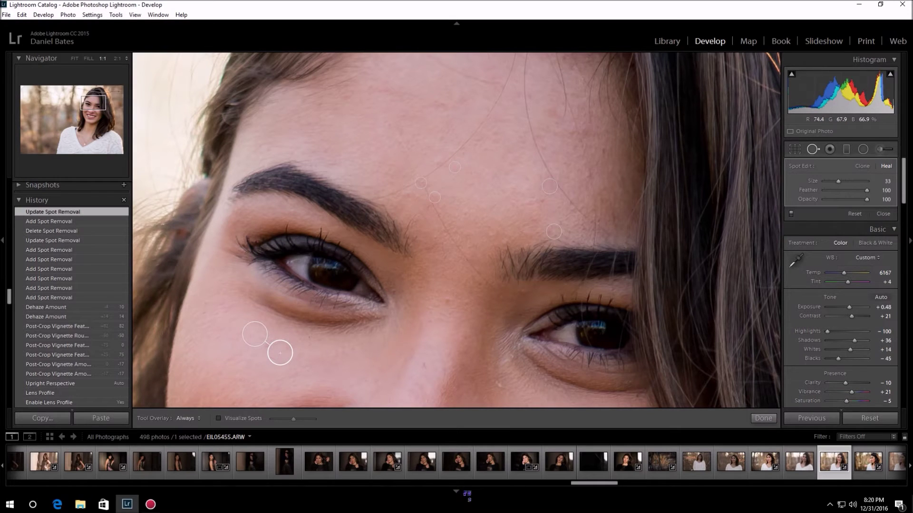
{"action": "left_click", "coordinate": [280, 356]}
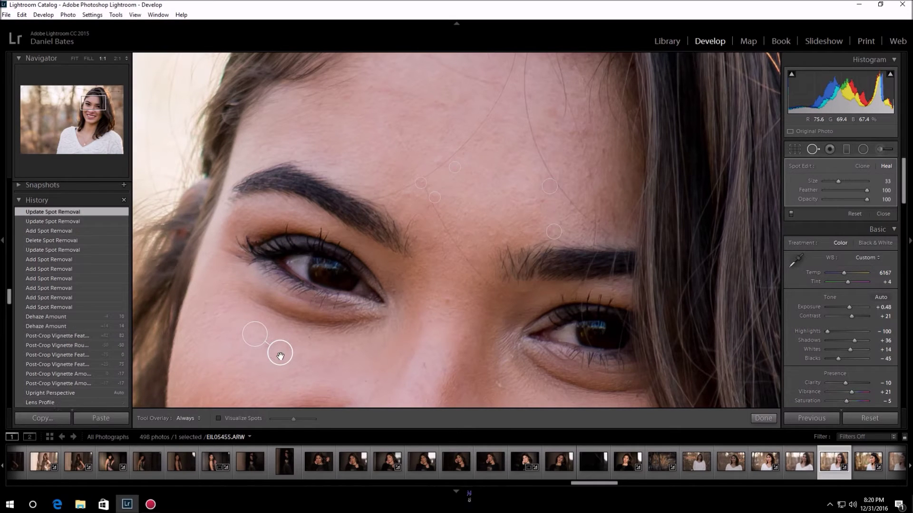
{"action": "key", "text": "Delete"}
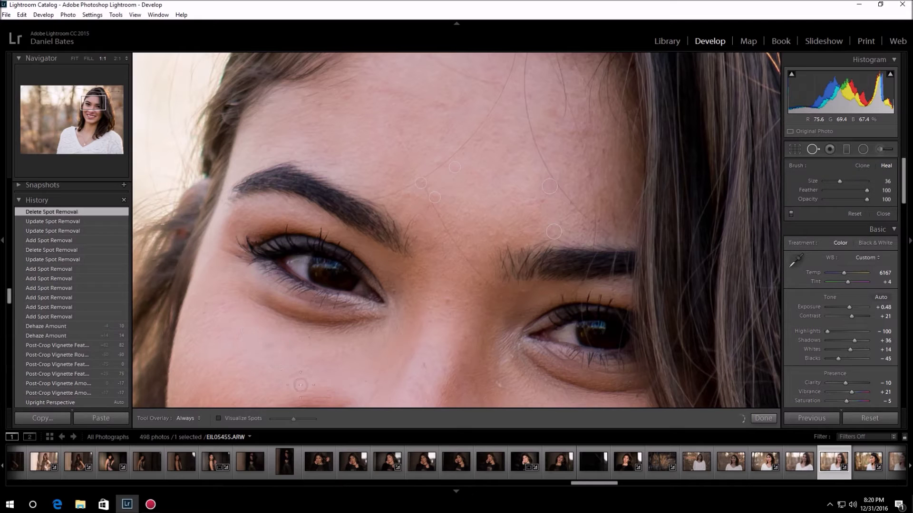
Heal the right cheek blemish at size 35 and the crease under her right eye at size 30, and view the photo in Fill.
{"action": "left_click", "coordinate": [278, 356]}
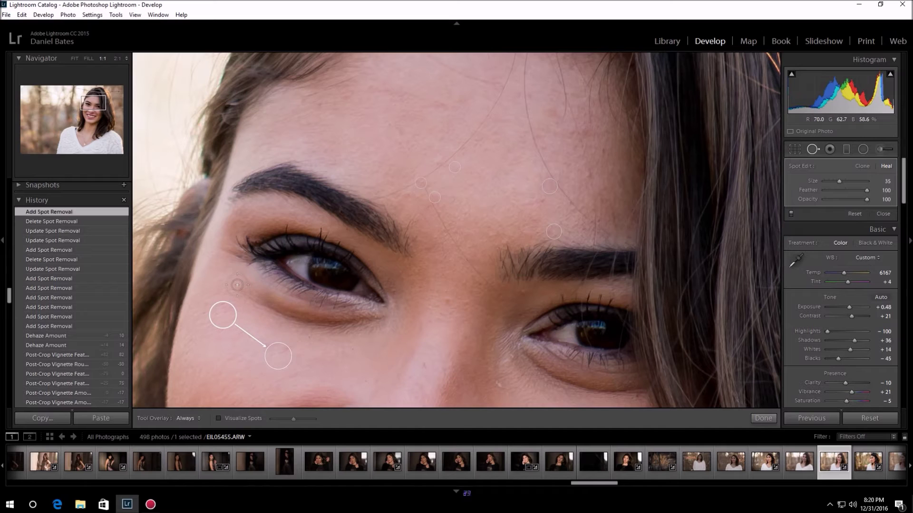
{"action": "scroll", "coordinate": [235, 292], "scroll_direction": "down", "scroll_amount": 2}
{"action": "mouse_move", "coordinate": [234, 287]}
{"action": "left_mouse_down"}
{"action": "mouse_move", "coordinate": [297, 323]}
{"action": "mouse_move", "coordinate": [366, 326]}
{"action": "left_mouse_up"}
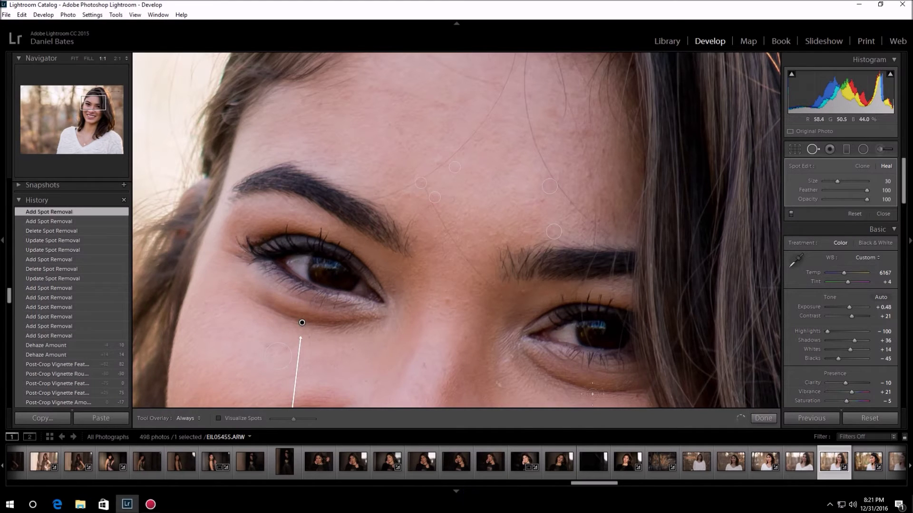
{"action": "left_click", "coordinate": [88, 58]}
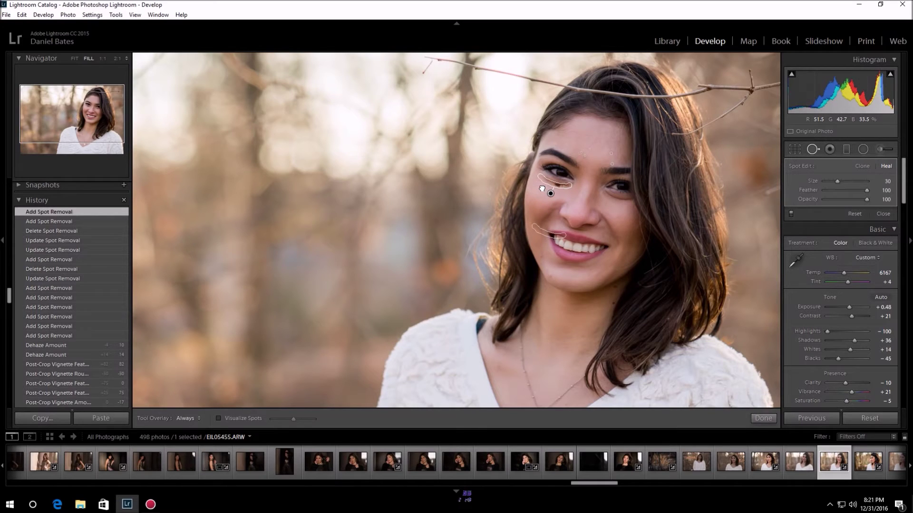
Move the source area of the correction under her right eye to the cheek skin just below that eye, and finish spot removal.
{"action": "left_click_drag", "start_coordinate": [542, 189], "coordinate": [543, 189]}
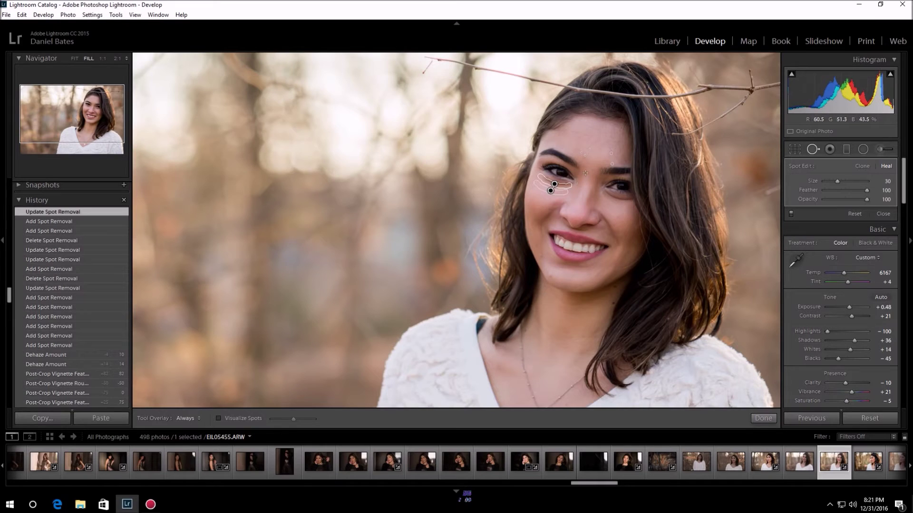
{"action": "left_click", "coordinate": [762, 419]}
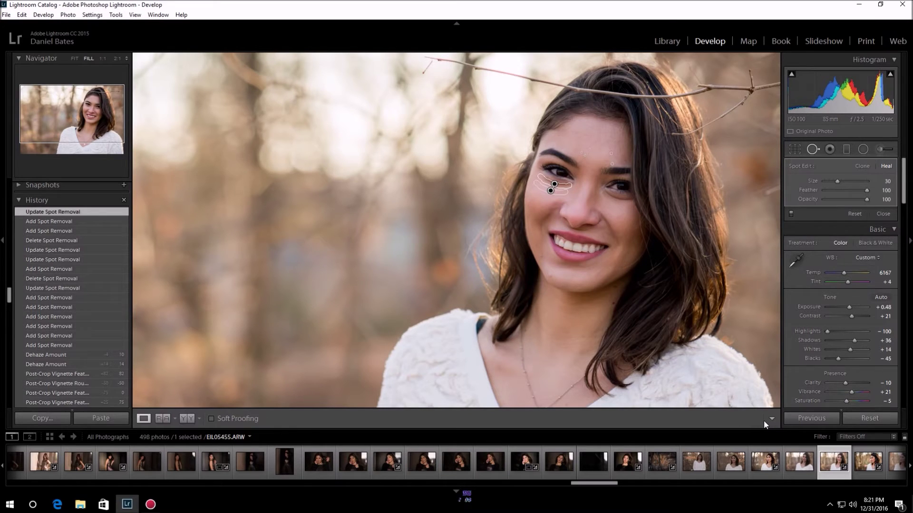
Compare the skin around her eyes at 1:1 with the spot removal corrections switched off and back on.
{"action": "left_click", "coordinate": [585, 176]}
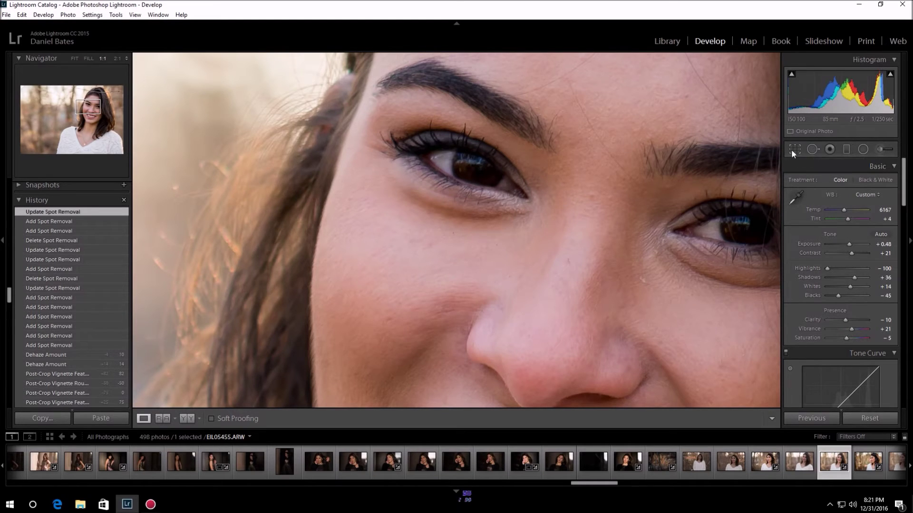
{"action": "left_click", "coordinate": [811, 150]}
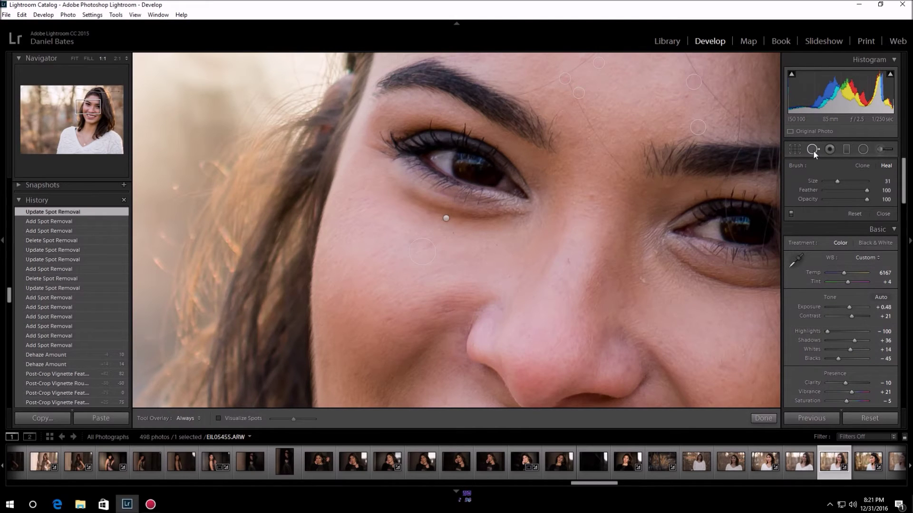
{"action": "left_click", "coordinate": [790, 214]}
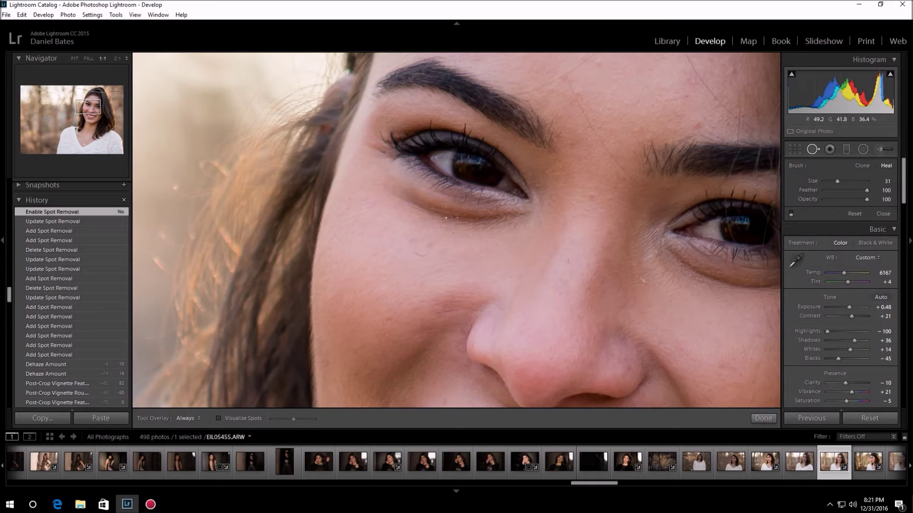
{"action": "left_click", "coordinate": [791, 215]}
{"action": "left_click", "coordinate": [790, 216]}
{"action": "left_click", "coordinate": [790, 214]}
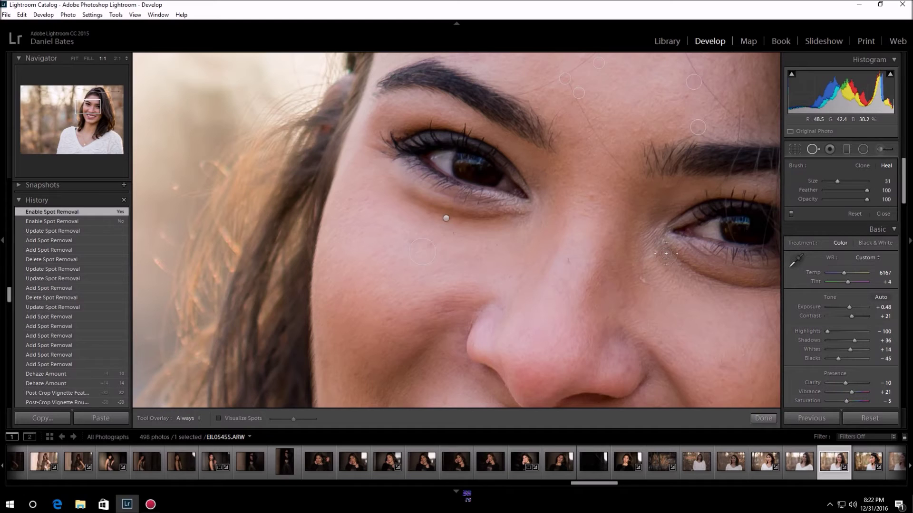
Heal the crease under her left eye with a size 30 brush stroke following the lower lid, and finish spot removal.
{"action": "left_click", "coordinate": [666, 253]}
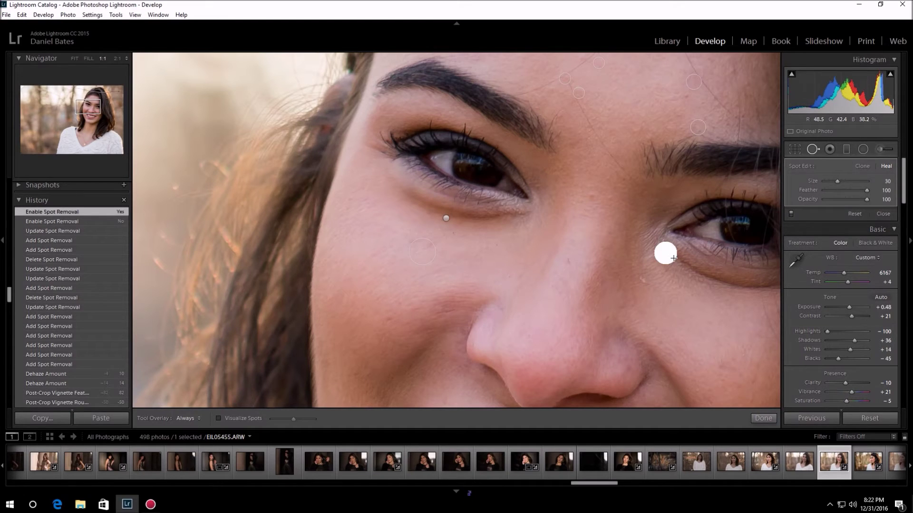
{"action": "left_click_drag", "start_coordinate": [683, 263], "coordinate": [766, 291]}
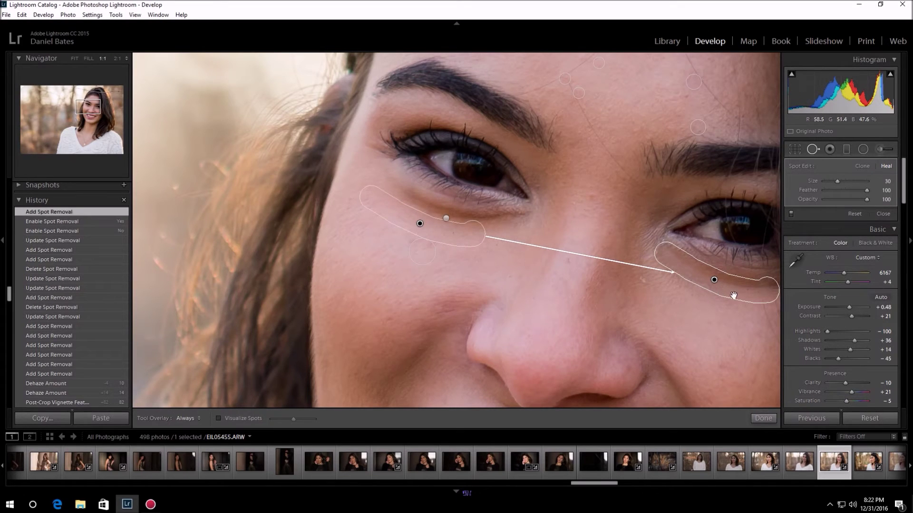
{"action": "left_click", "coordinate": [763, 418]}
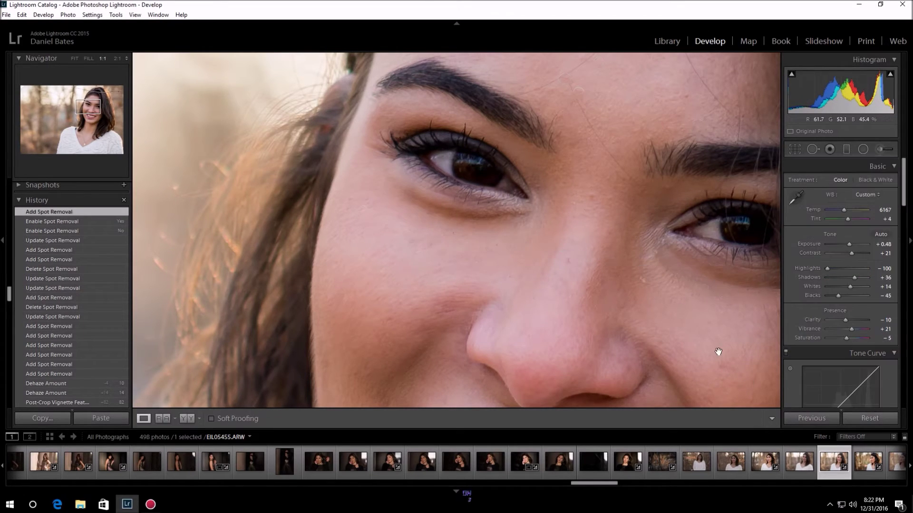
{"action": "left_click", "coordinate": [709, 335]}
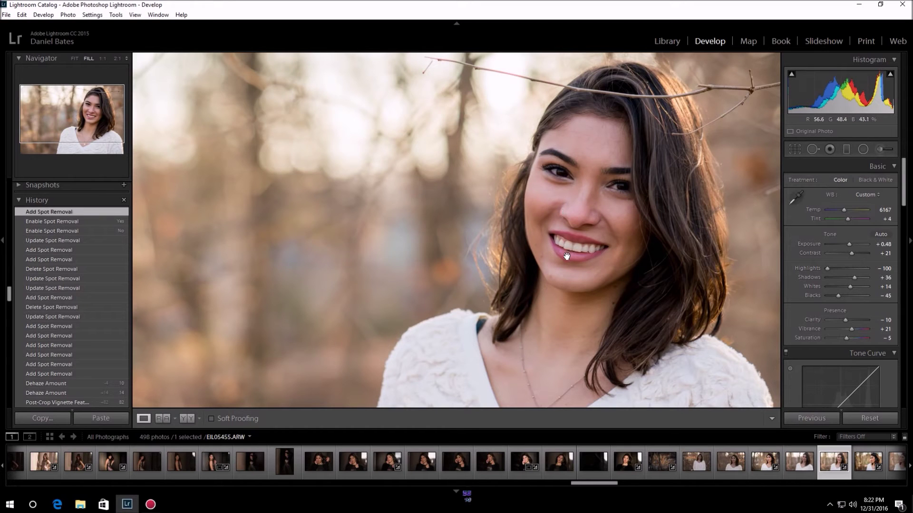
Heal the blemishes on her chin and on the jaw beside her mouth at size 25, and view the finished retouch in Fill.
{"action": "left_click", "coordinate": [556, 268]}
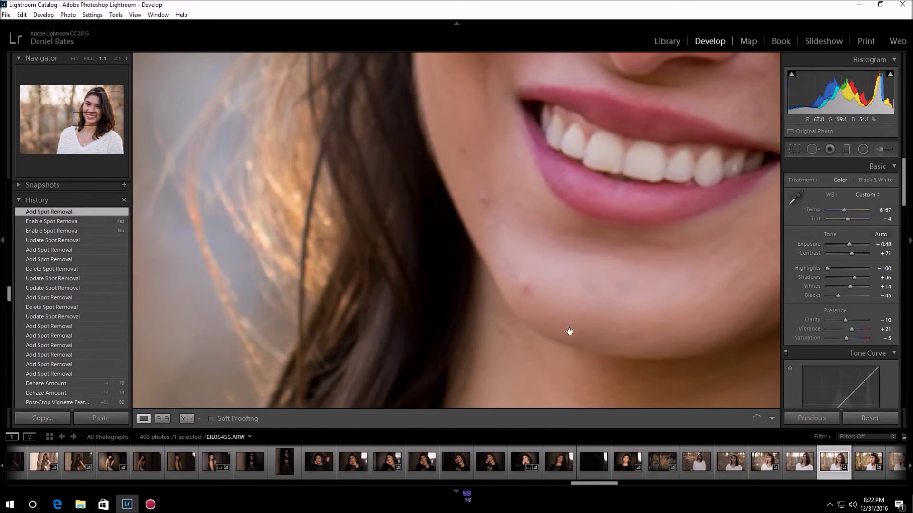
{"action": "left_click", "coordinate": [812, 150]}
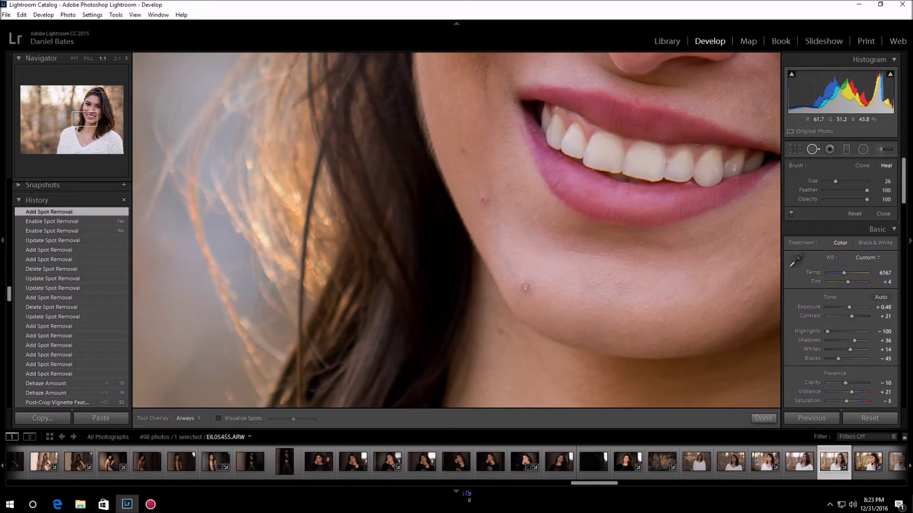
{"action": "left_click", "coordinate": [526, 289]}
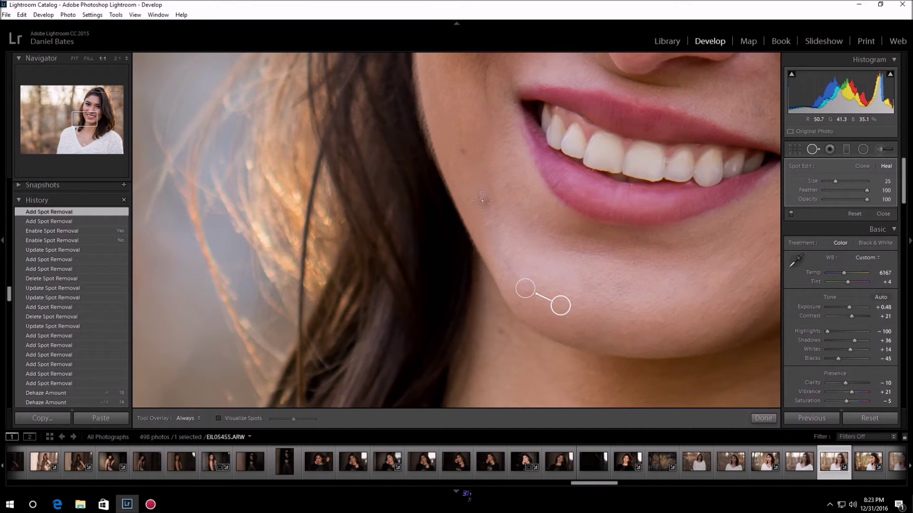
{"action": "left_click", "coordinate": [482, 200]}
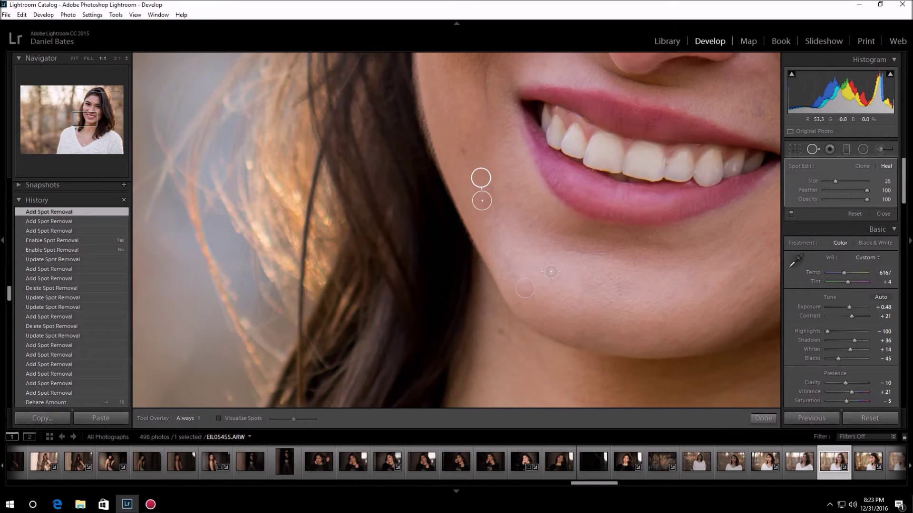
{"action": "left_click", "coordinate": [88, 58]}
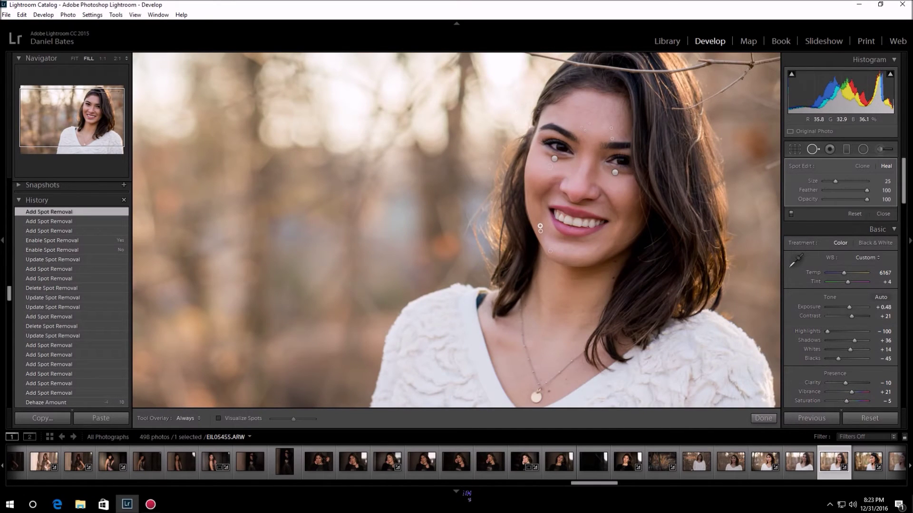
{"action": "left_click", "coordinate": [763, 419]}
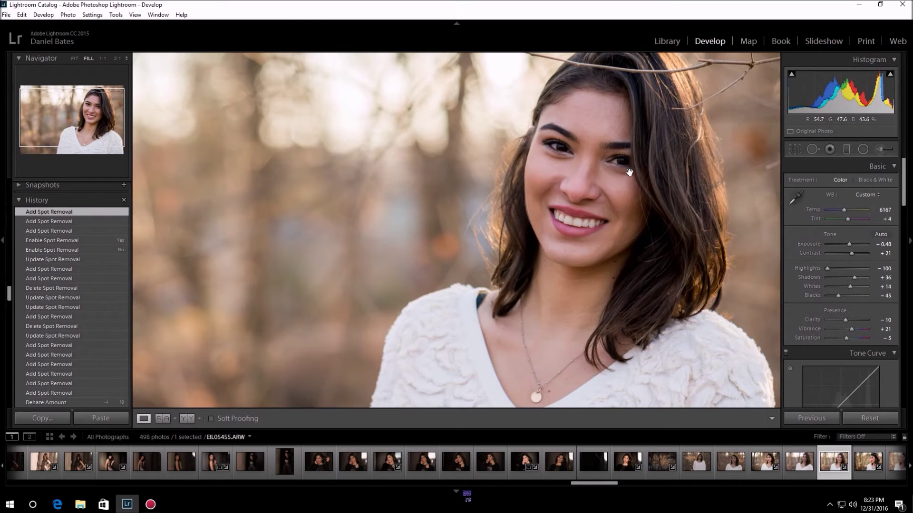
Add an inverted radial filter ellipse with feather 100 around her left eye and center it on the iris.
{"action": "left_click", "coordinate": [558, 150]}
{"action": "left_click_drag", "start_coordinate": [655, 210], "coordinate": [554, 200]}
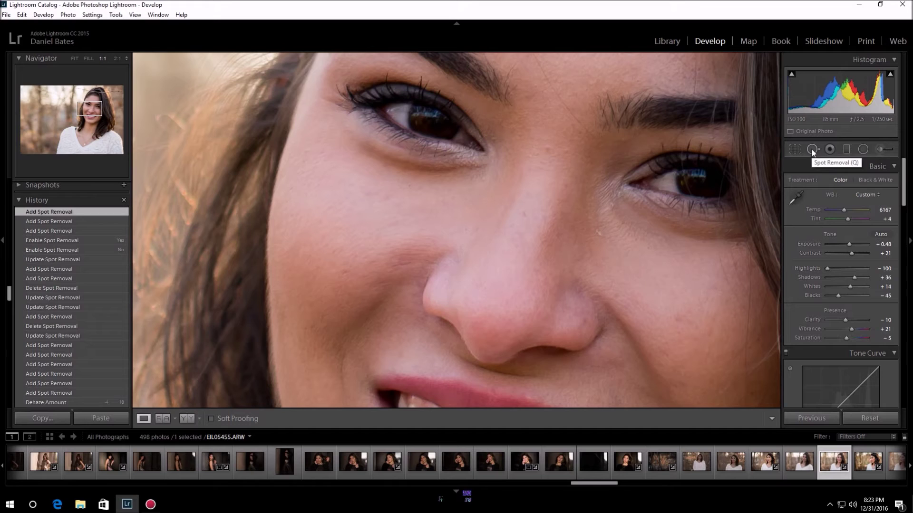
{"action": "left_click", "coordinate": [862, 149]}
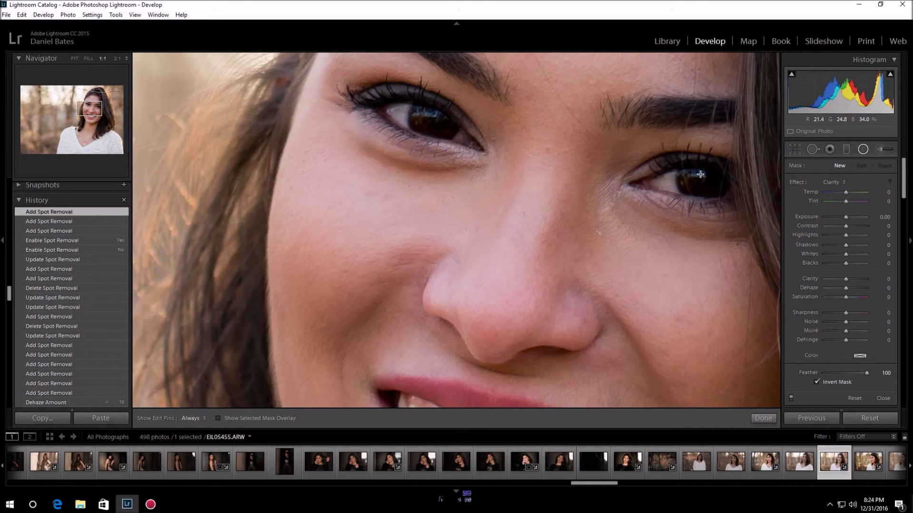
{"action": "left_click_drag", "start_coordinate": [699, 174], "coordinate": [749, 198]}
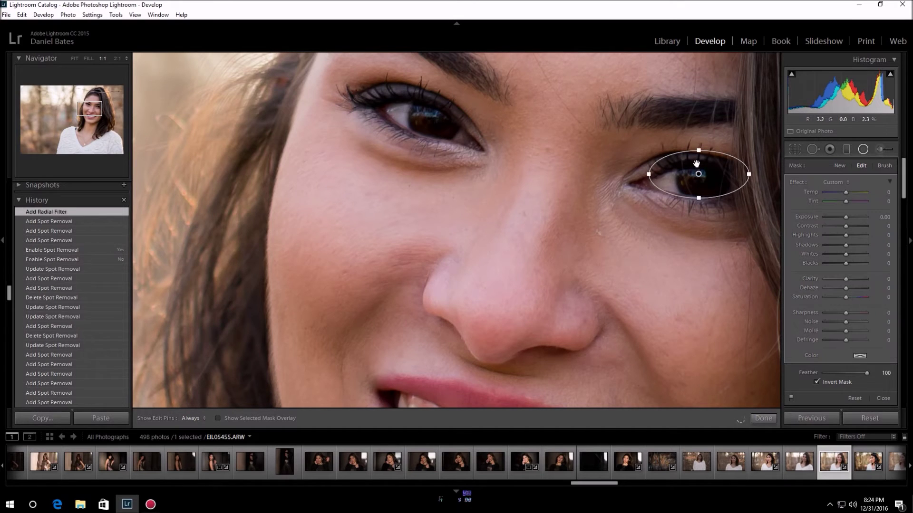
{"action": "left_click_drag", "start_coordinate": [681, 168], "coordinate": [679, 177]}
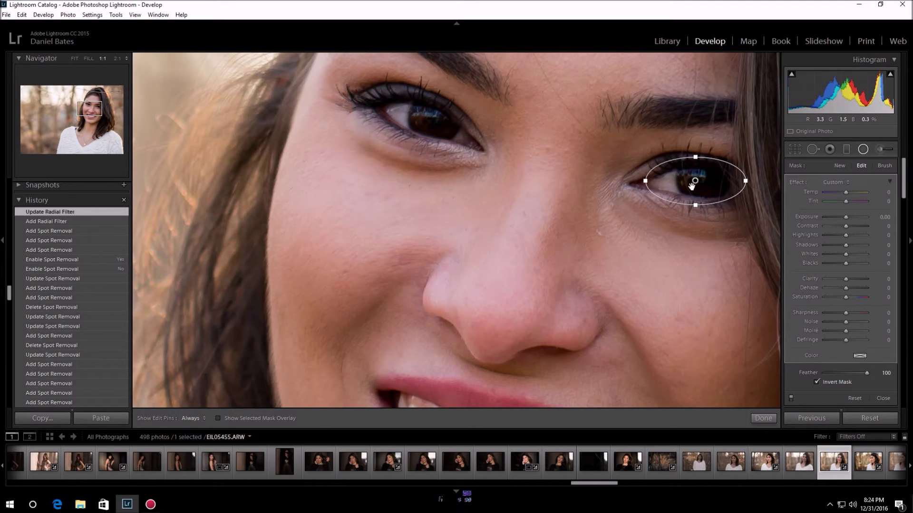
Set the left eye filter's exposure to 0.78, clarity to 36 and sharpness to 33.
{"action": "left_click_drag", "start_coordinate": [846, 217], "coordinate": [848, 218]}
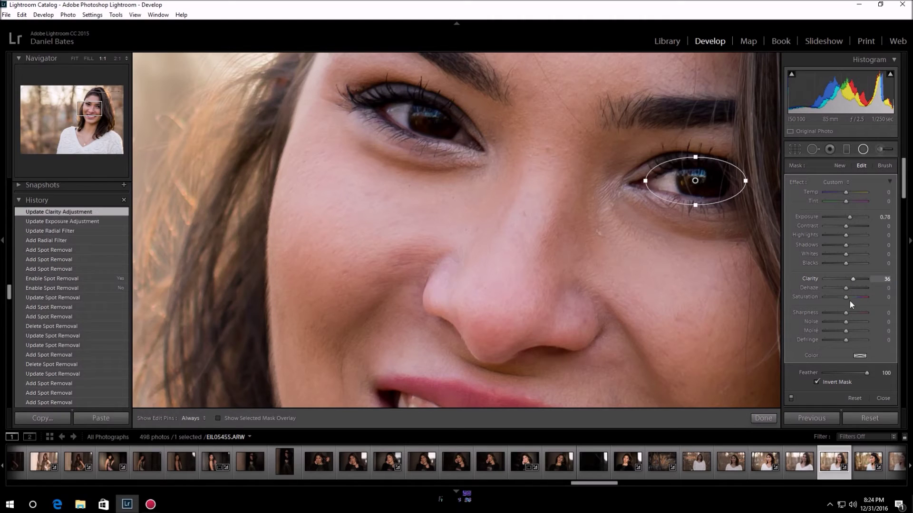
{"action": "left_click_drag", "start_coordinate": [844, 313], "coordinate": [849, 312]}
{"action": "left_click_drag", "start_coordinate": [851, 310], "coordinate": [851, 310]}
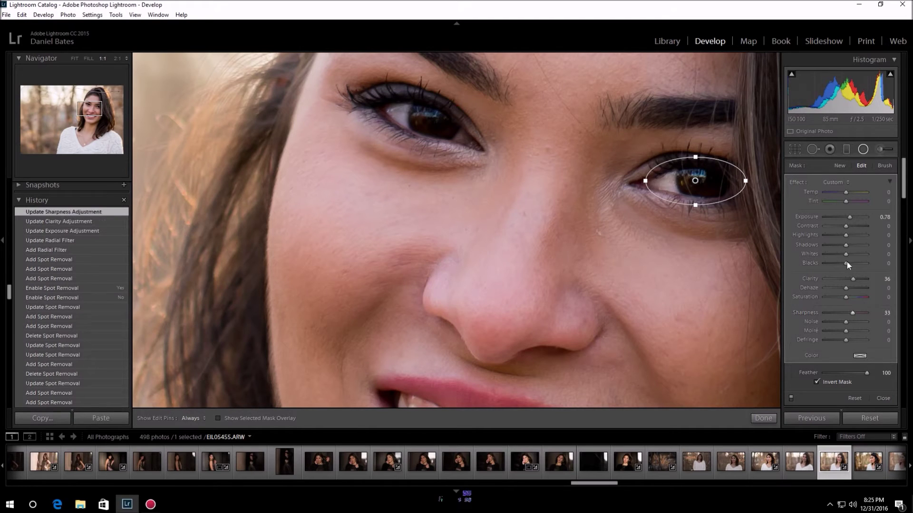
Duplicate the left eye's radial filter, place the copy over her right eye and rotate it to follow the eye's slant.
{"action": "right_click", "coordinate": [694, 181]}
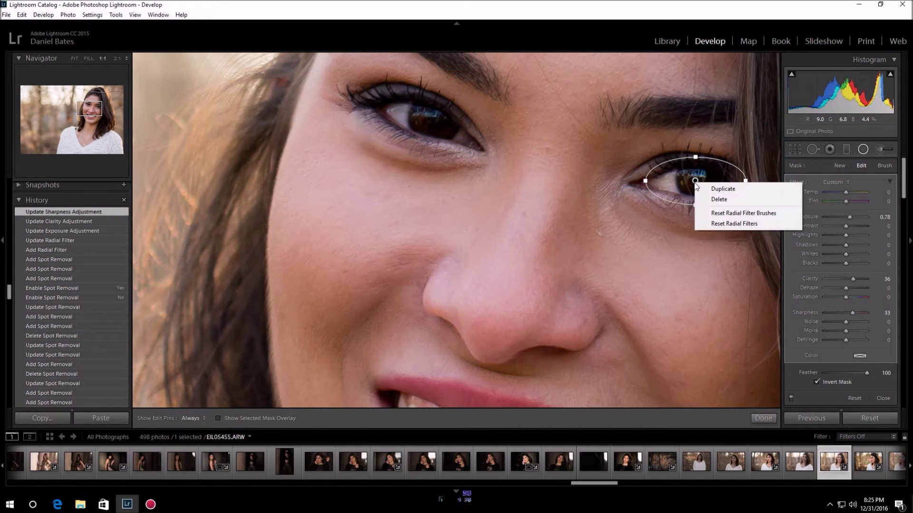
{"action": "left_click", "coordinate": [724, 191]}
{"action": "left_click_drag", "start_coordinate": [695, 181], "coordinate": [427, 121]}
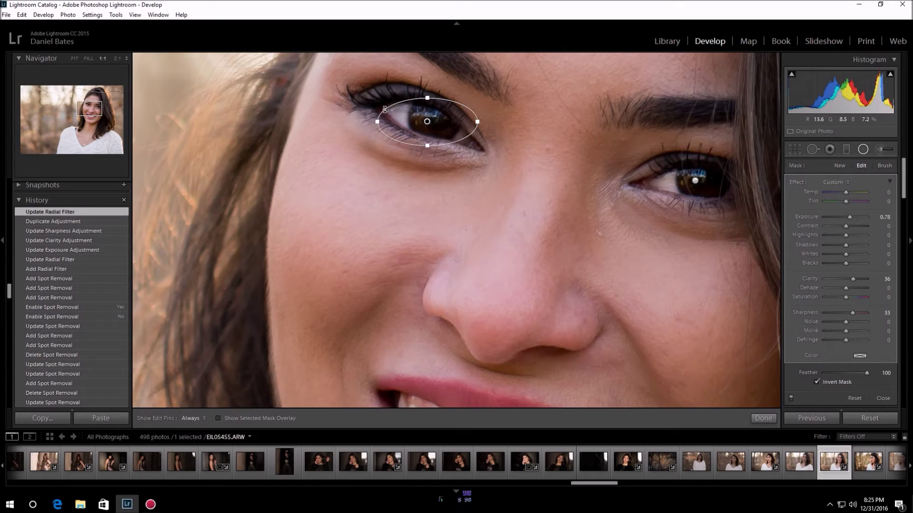
{"action": "left_click_drag", "start_coordinate": [386, 110], "coordinate": [371, 97]}
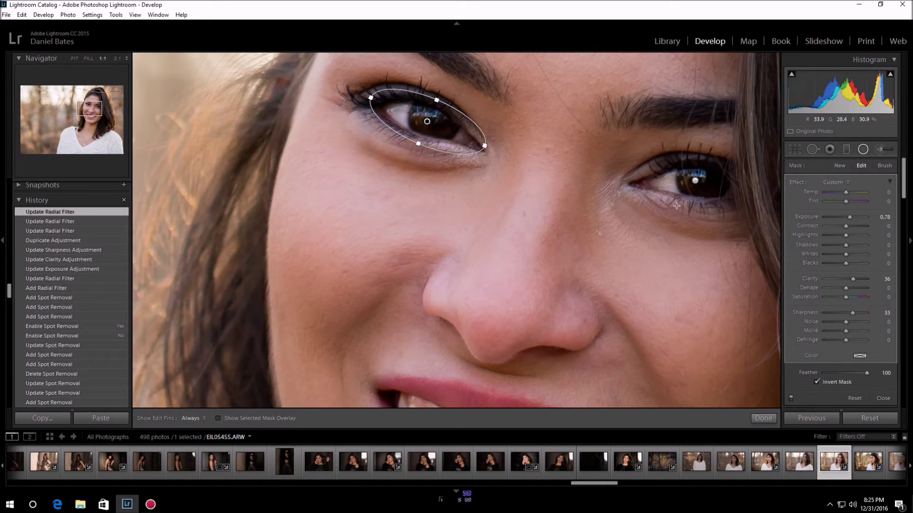
{"action": "left_click", "coordinate": [772, 419]}
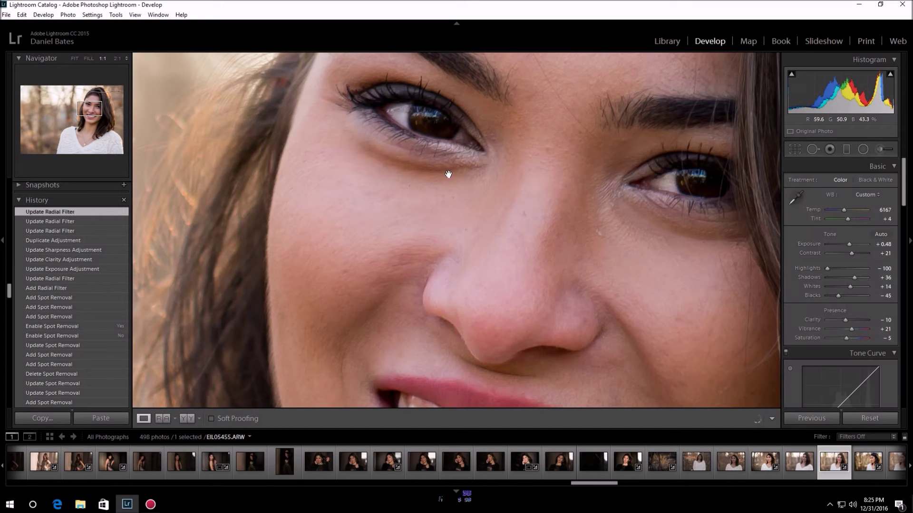
Try raising the exposure of both eye radial filters to 1.33 while viewing the whole portrait.
{"action": "left_click", "coordinate": [643, 244]}
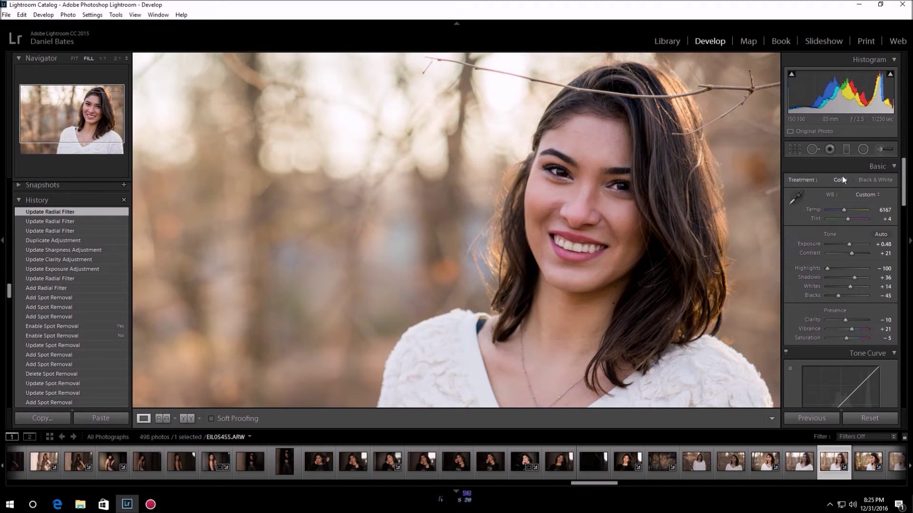
{"action": "left_click", "coordinate": [863, 150]}
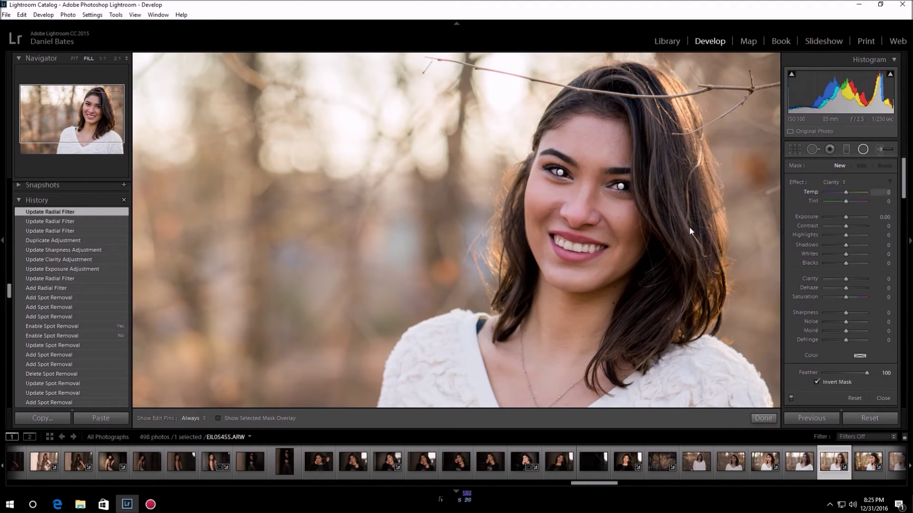
{"action": "left_click", "coordinate": [558, 173]}
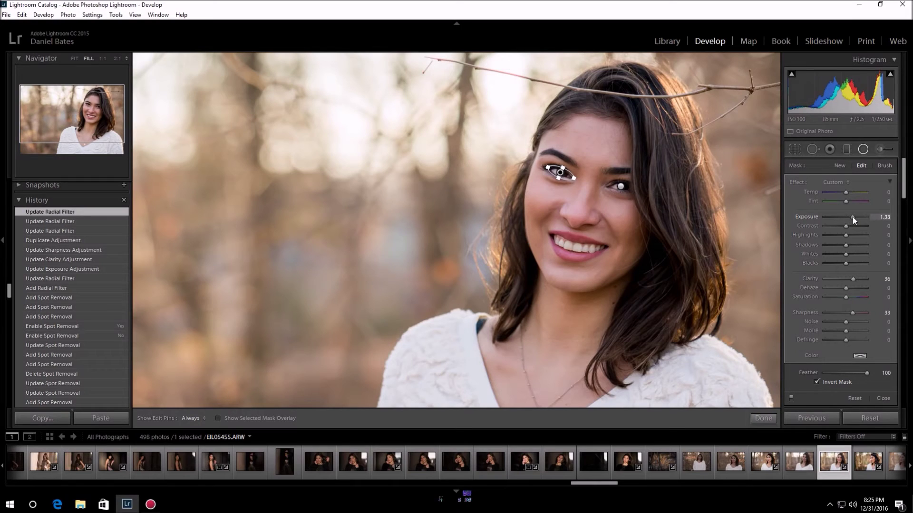
{"action": "left_click", "coordinate": [621, 186]}
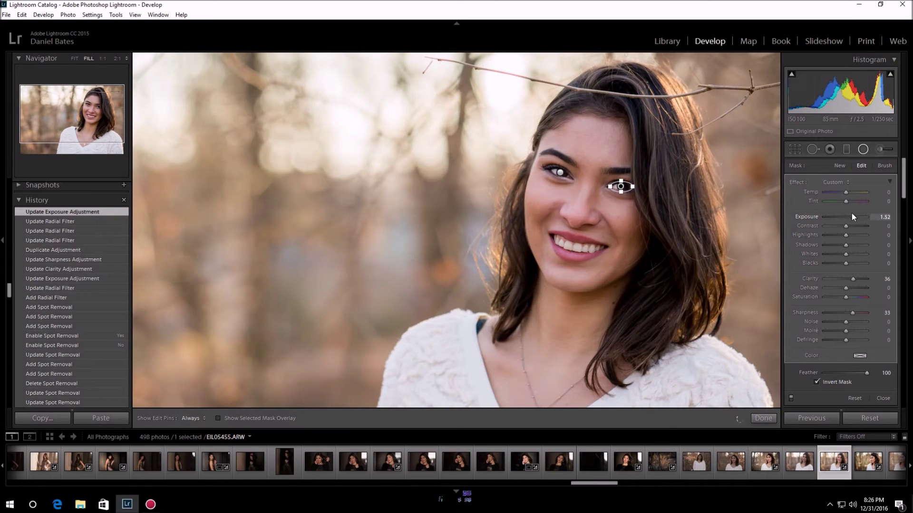
{"action": "left_click_drag", "start_coordinate": [850, 212], "coordinate": [851, 212]}
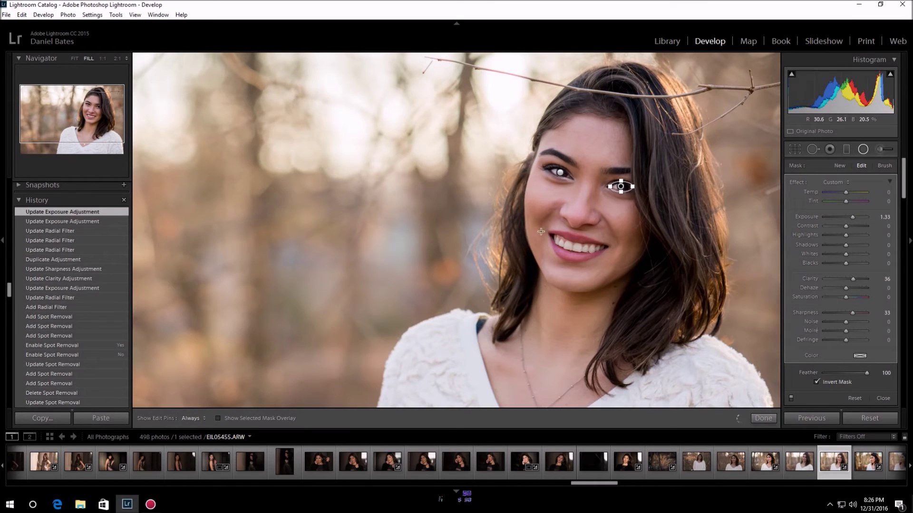
{"action": "left_click", "coordinate": [763, 418]}
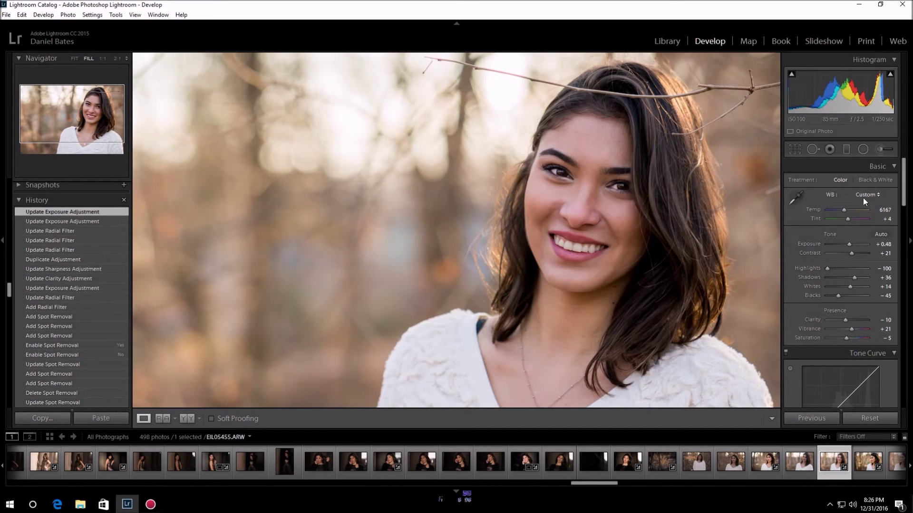
Lower the exposure of the right eye's radial filter, and set the left eye filter's exposure to 0.78.
{"action": "left_click", "coordinate": [863, 149]}
{"action": "left_click", "coordinate": [560, 172]}
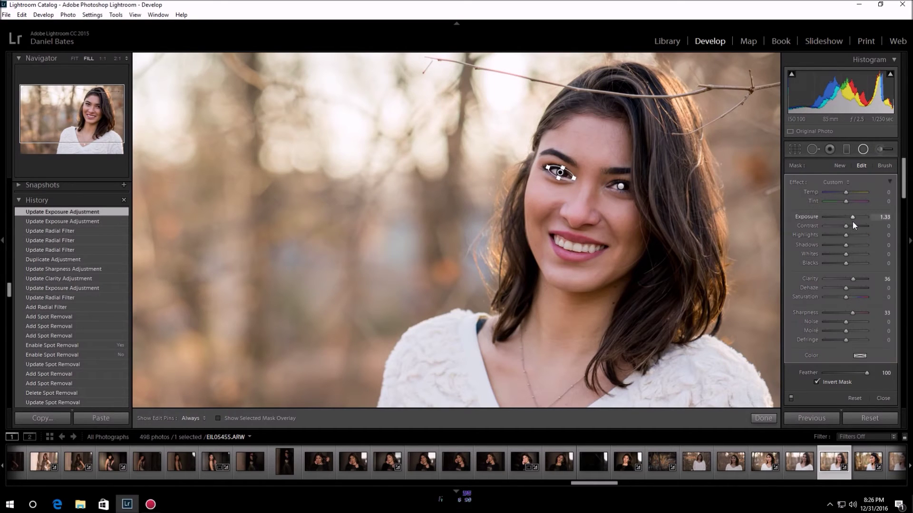
{"action": "left_click_drag", "start_coordinate": [848, 214], "coordinate": [852, 216]}
{"action": "left_click", "coordinate": [620, 187]}
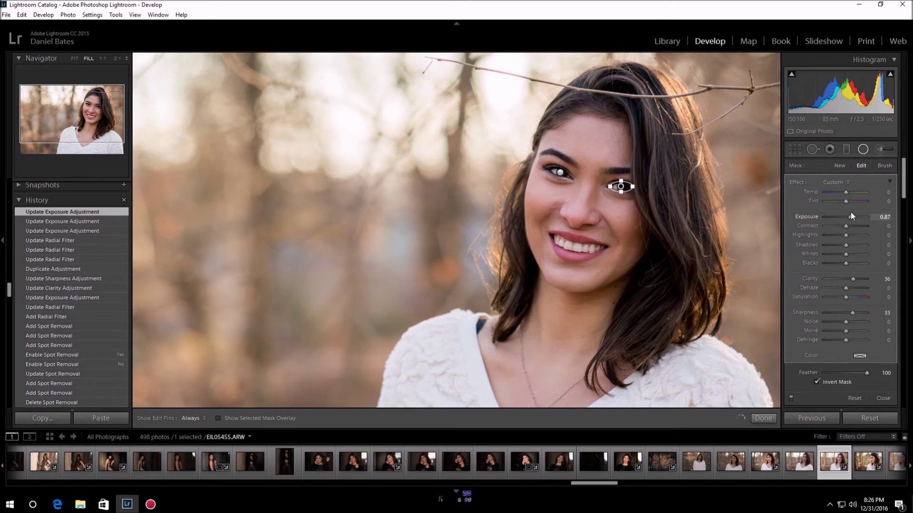
{"action": "left_click_drag", "start_coordinate": [851, 211], "coordinate": [849, 210]}
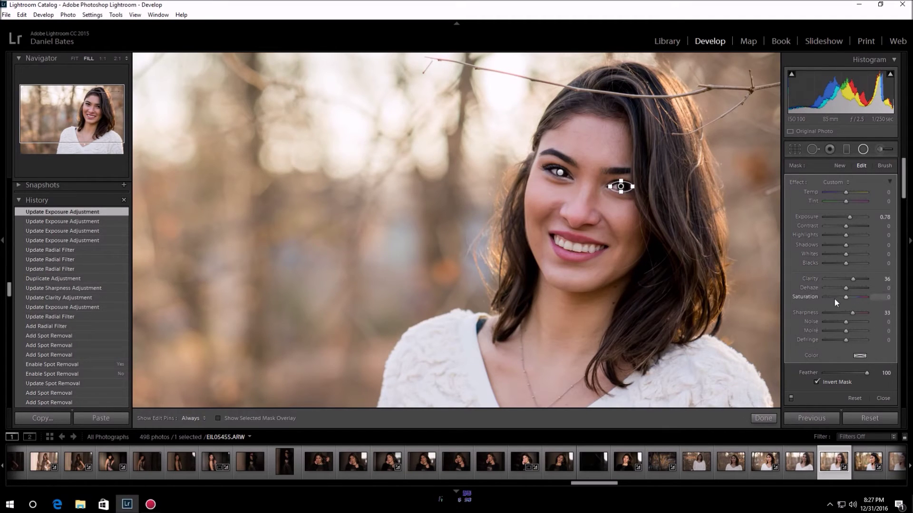
Finish the radial filter edits and paint over all the teeth with an adjustment brush using the Teeth Whitening effect.
{"action": "left_click", "coordinate": [762, 415]}
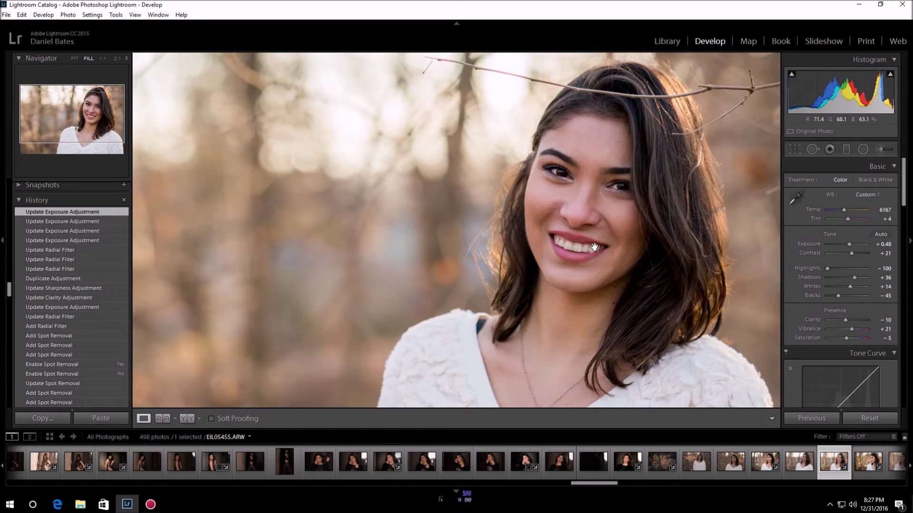
{"action": "left_click", "coordinate": [574, 248]}
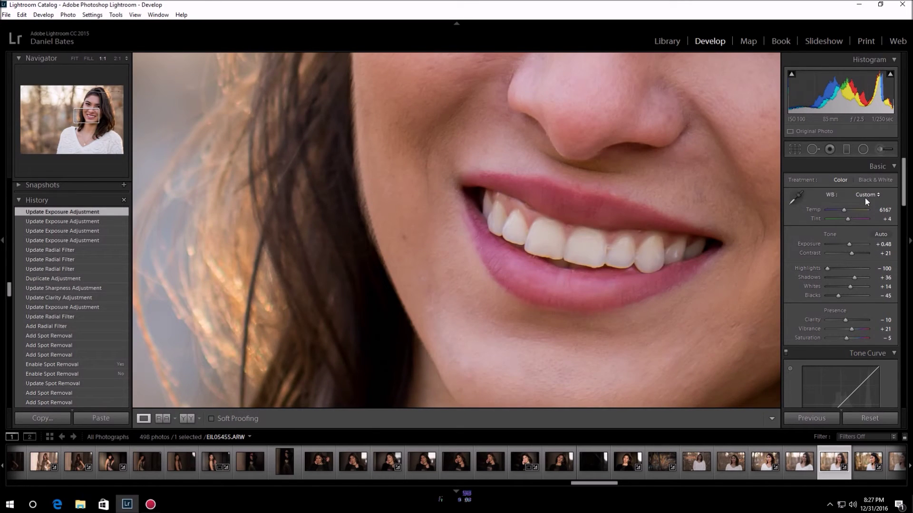
{"action": "left_click", "coordinate": [877, 153]}
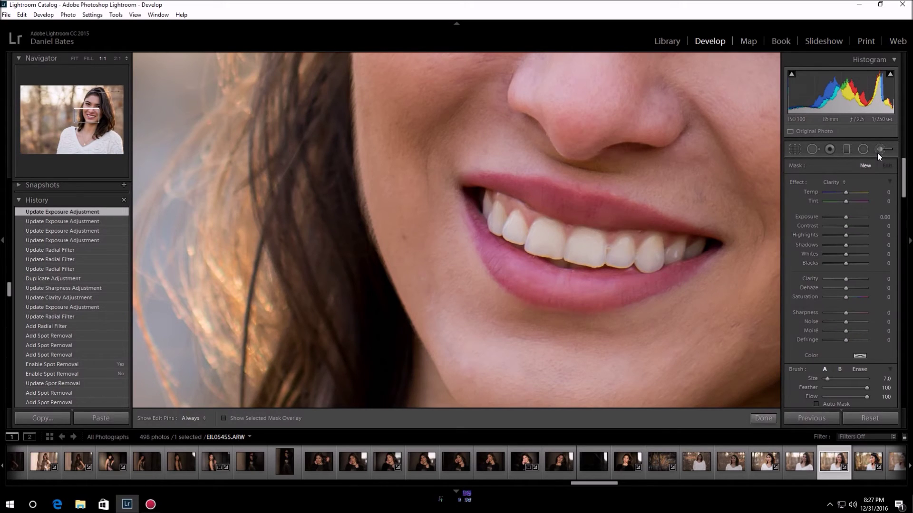
{"action": "left_click", "coordinate": [832, 182]}
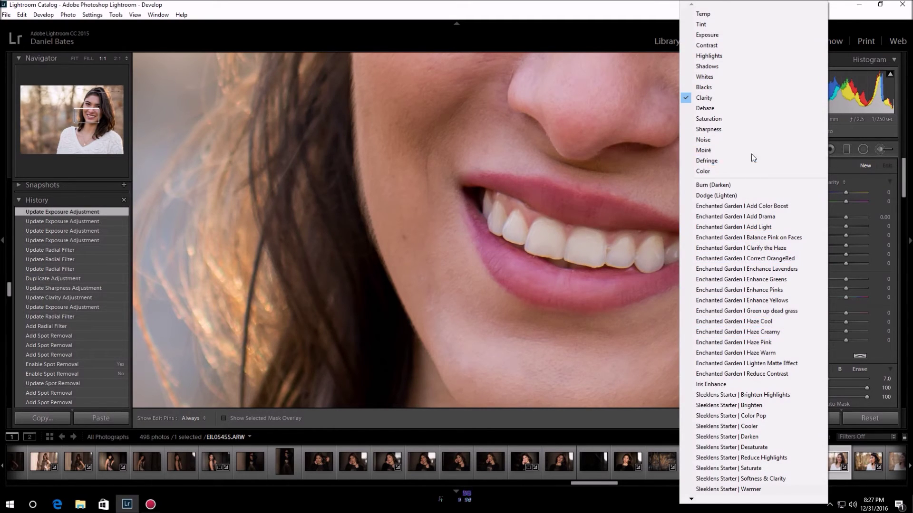
{"action": "mouse_move", "coordinate": [693, 499]}
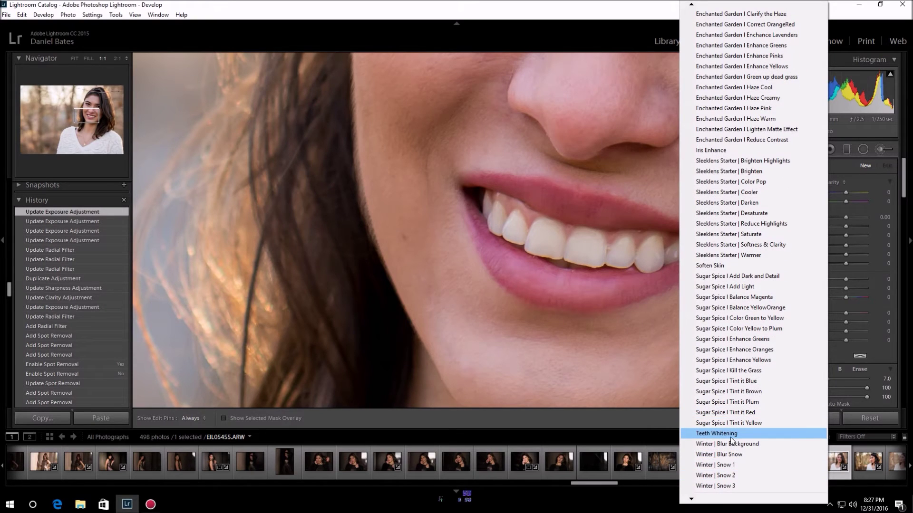
{"action": "left_click", "coordinate": [732, 435]}
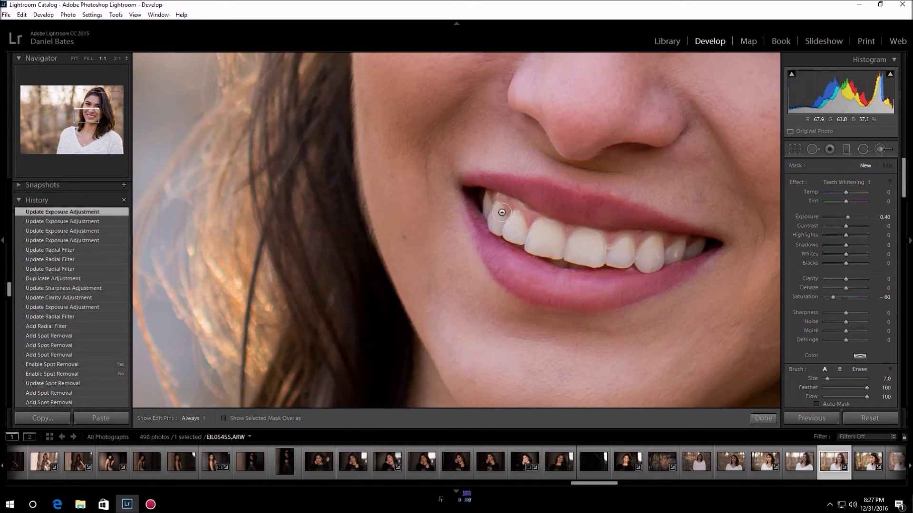
{"action": "mouse_move", "coordinate": [487, 205]}
{"action": "left_mouse_down"}
{"action": "mouse_move", "coordinate": [534, 238]}
{"action": "mouse_move", "coordinate": [551, 237]}
{"action": "mouse_move", "coordinate": [548, 248]}
{"action": "mouse_move", "coordinate": [698, 249]}
{"action": "left_mouse_up"}
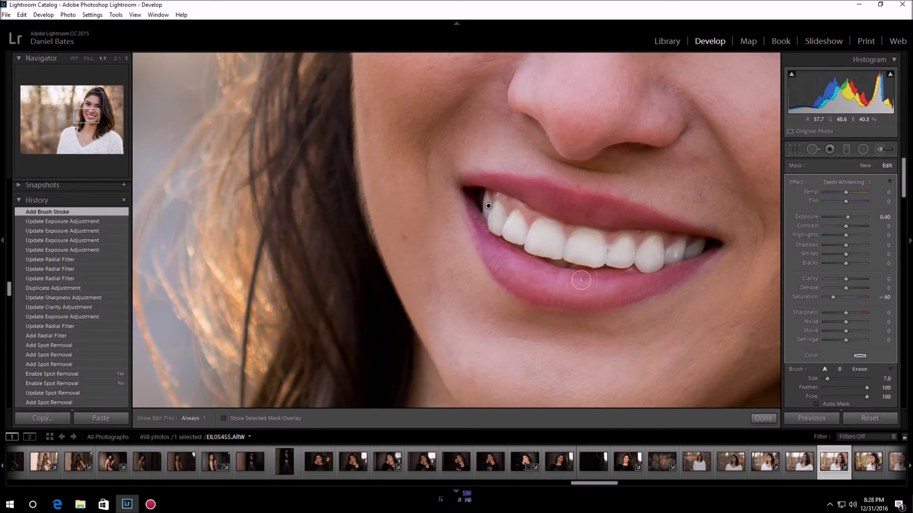
{"action": "left_click", "coordinate": [763, 419]}
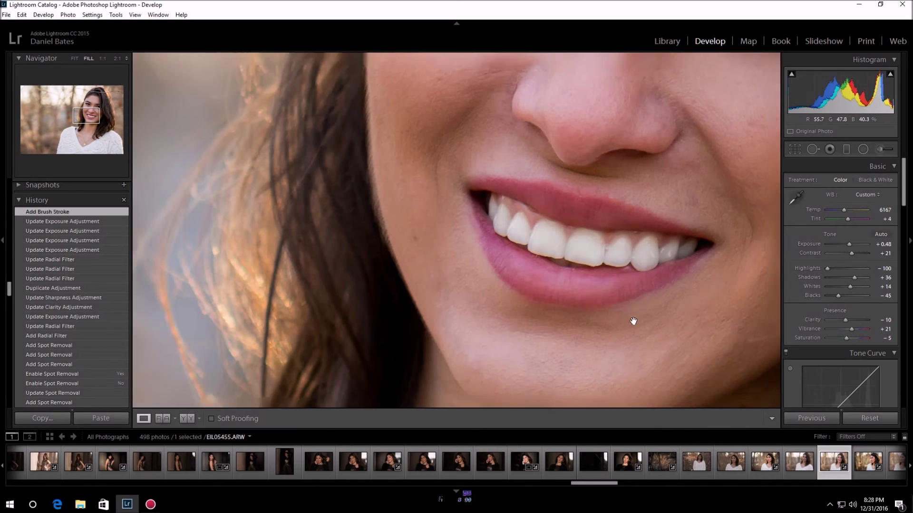
{"action": "left_click", "coordinate": [634, 322]}
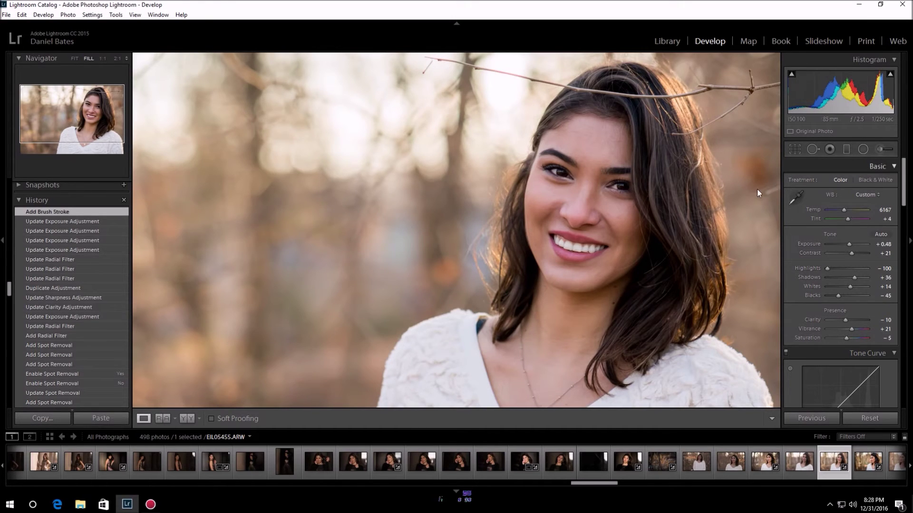
Reopen the teeth whitening brush adjustment and set its exposure to 0.32.
{"action": "left_click", "coordinate": [576, 255]}
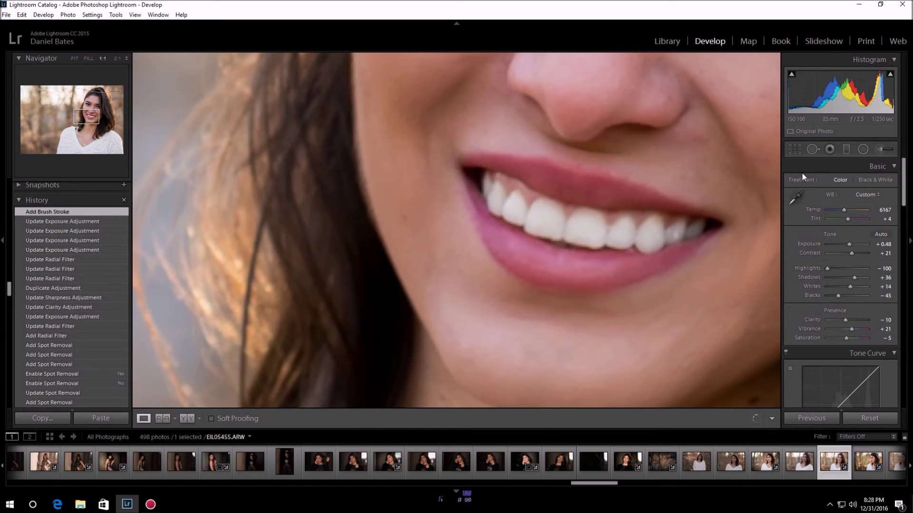
{"action": "left_click", "coordinate": [880, 149]}
{"action": "left_click", "coordinate": [489, 187]}
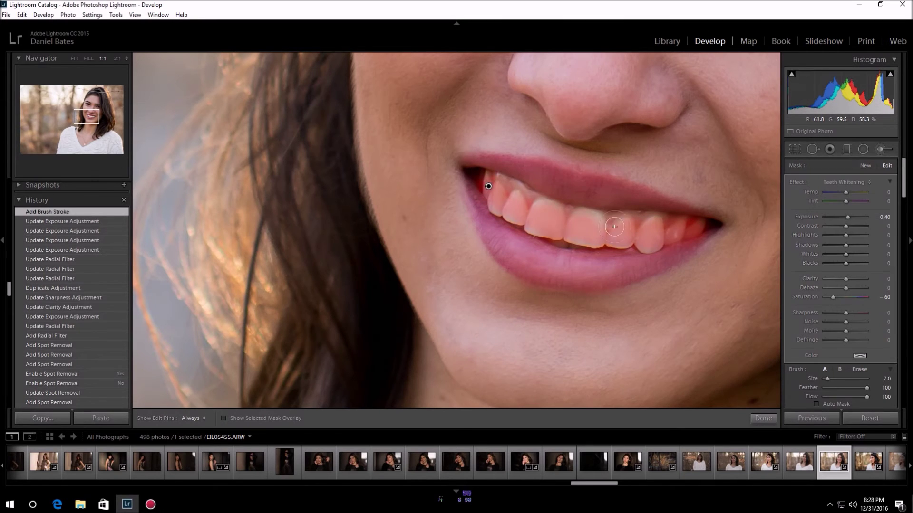
{"action": "left_click_drag", "start_coordinate": [849, 216], "coordinate": [848, 217]}
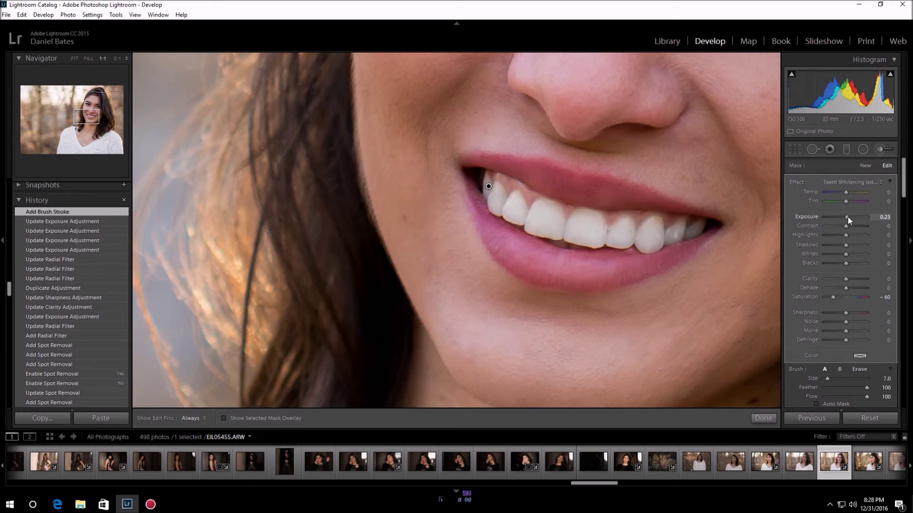
{"action": "left_click_drag", "start_coordinate": [848, 217], "coordinate": [848, 216]}
{"action": "left_click", "coordinate": [762, 418]}
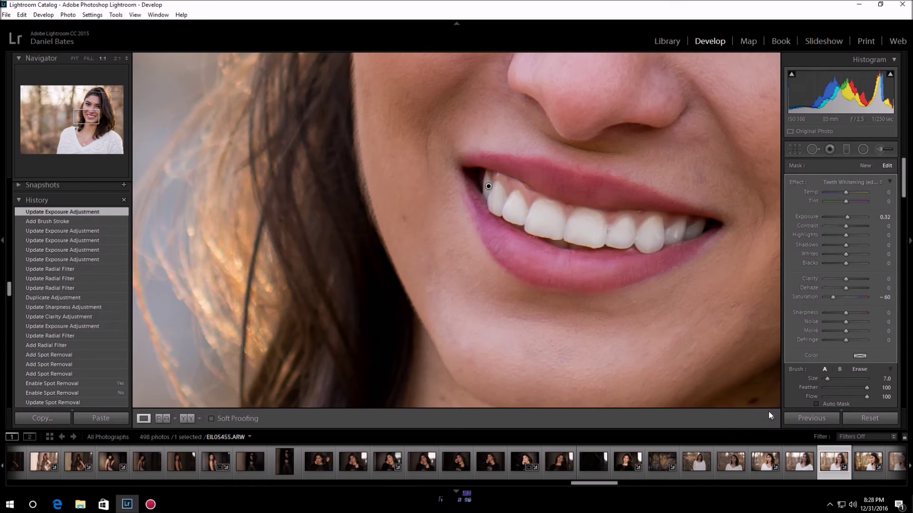
{"action": "left_click", "coordinate": [698, 282]}
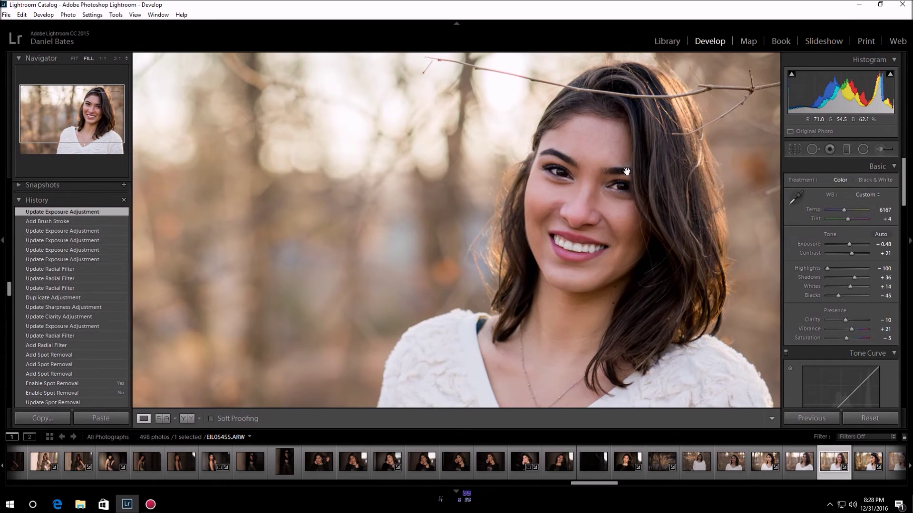
Paint a new adjustment brush mask over the upper and lower lips with the Clarity effect and brush size 6.
{"action": "left_click", "coordinate": [621, 229]}
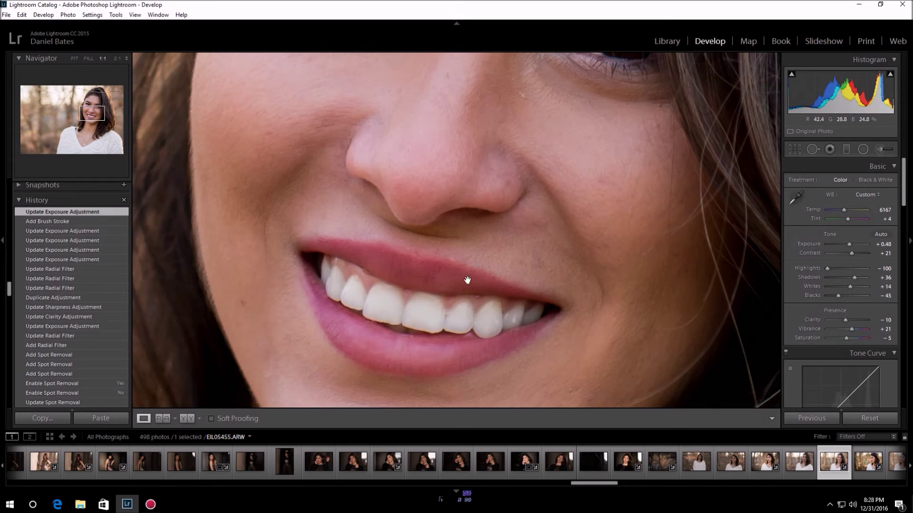
{"action": "left_click", "coordinate": [878, 152]}
{"action": "left_click", "coordinate": [840, 180]}
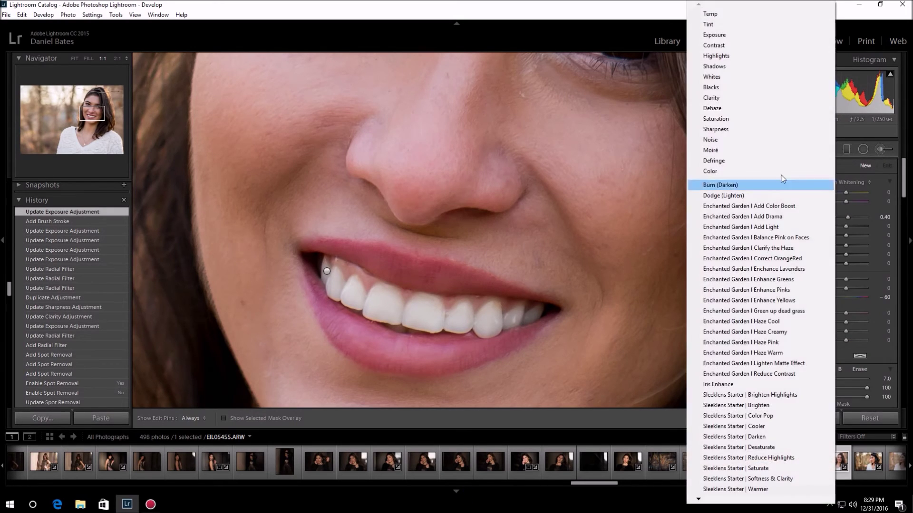
{"action": "left_click", "coordinate": [724, 99]}
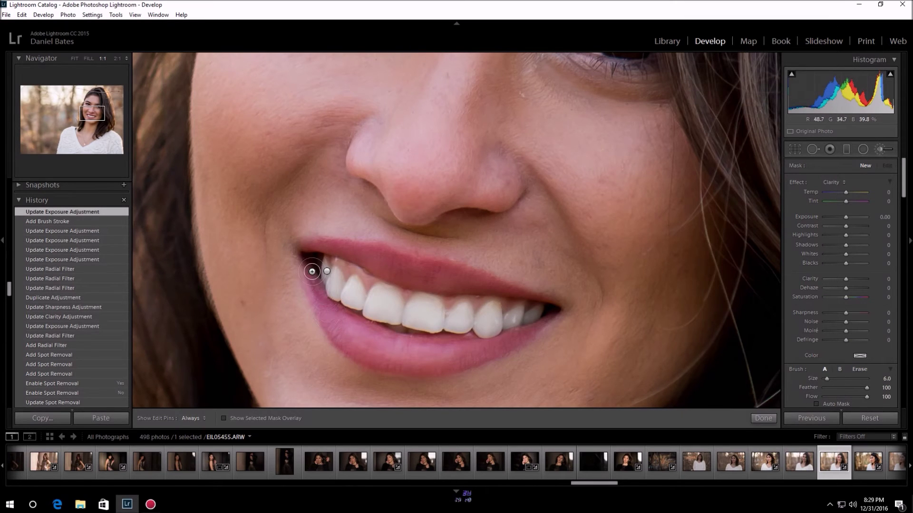
{"action": "key", "text": "bracketleft"}
{"action": "key", "text": "h"}
{"action": "mouse_move", "coordinate": [511, 342]}
{"action": "left_mouse_down"}
{"action": "mouse_move", "coordinate": [537, 327]}
{"action": "mouse_move", "coordinate": [498, 301]}
{"action": "left_mouse_up"}
{"action": "key", "text": "h"}
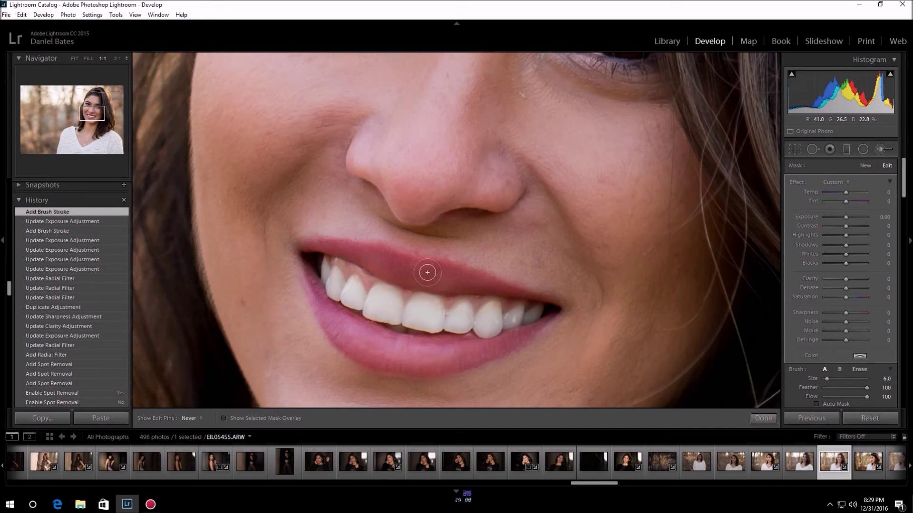
{"action": "left_click_drag", "start_coordinate": [495, 293], "coordinate": [523, 304]}
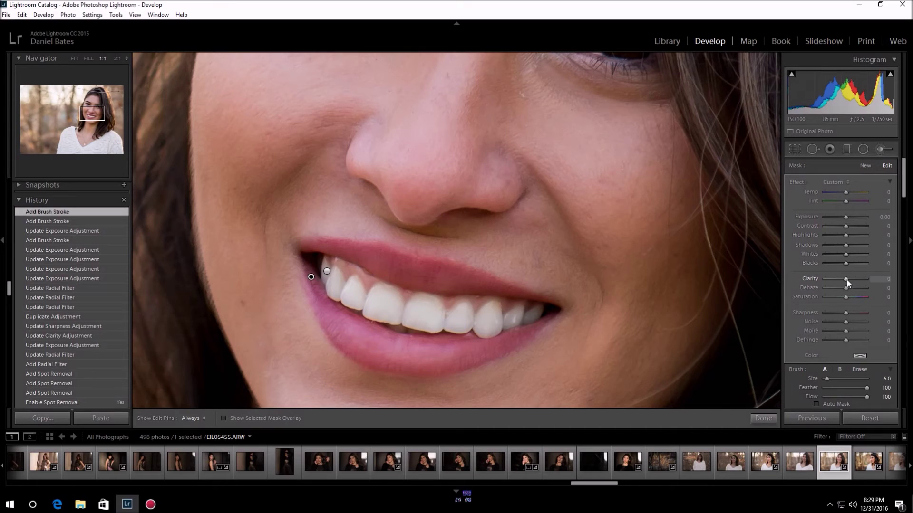
Set the lip brush's clarity to 24, contrast to 3 and saturation to 20.
{"action": "mouse_move", "coordinate": [846, 280]}
{"action": "left_mouse_down"}
{"action": "mouse_move", "coordinate": [855, 279]}
{"action": "mouse_move", "coordinate": [834, 283]}
{"action": "mouse_move", "coordinate": [852, 284]}
{"action": "left_mouse_up"}
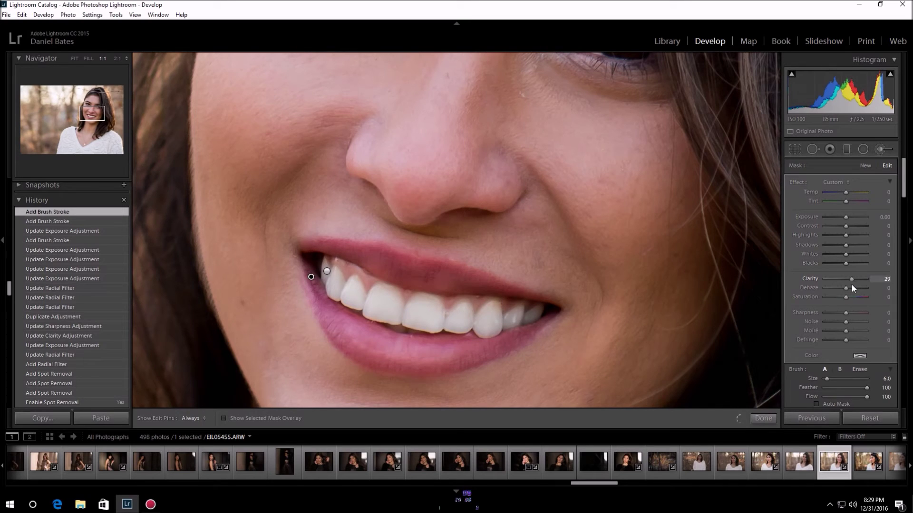
{"action": "left_click_drag", "start_coordinate": [851, 284], "coordinate": [851, 283]}
{"action": "left_click_drag", "start_coordinate": [851, 283], "coordinate": [851, 283]}
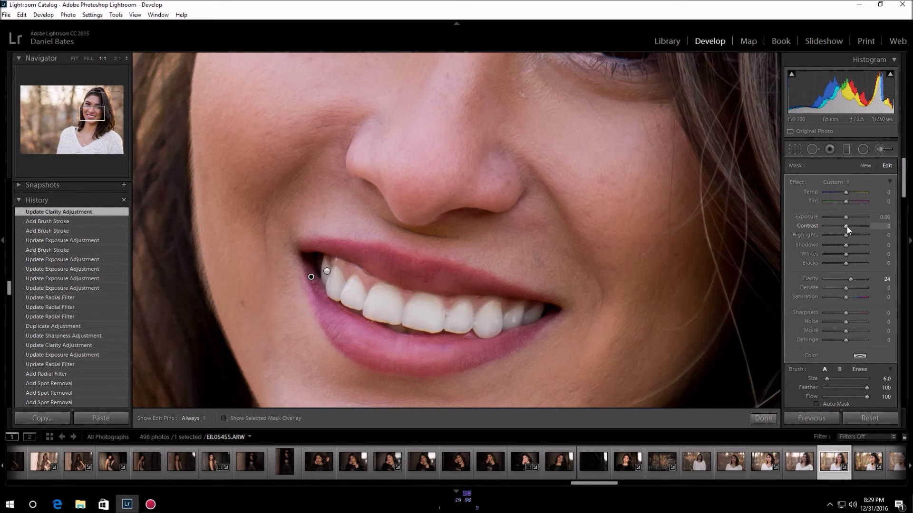
{"action": "left_click_drag", "start_coordinate": [852, 223], "coordinate": [846, 223]}
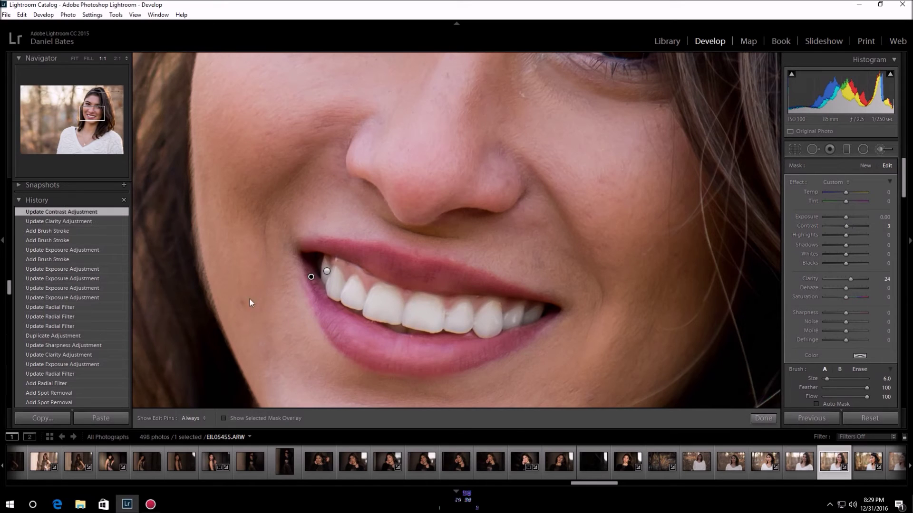
{"action": "mouse_move", "coordinate": [843, 295]}
{"action": "left_mouse_down"}
{"action": "mouse_move", "coordinate": [857, 300]}
{"action": "mouse_move", "coordinate": [848, 300]}
{"action": "left_mouse_up"}
{"action": "left_click_drag", "start_coordinate": [848, 298], "coordinate": [848, 298]}
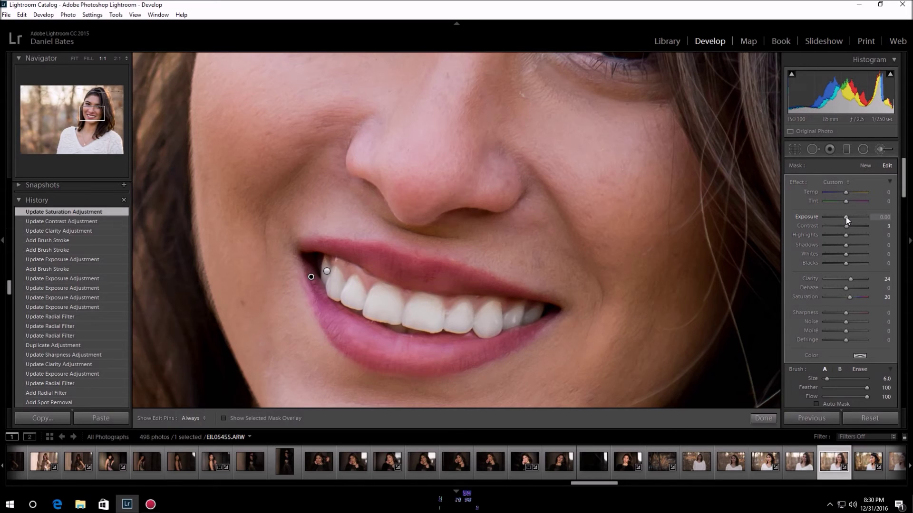
Darken the lip brush's exposure to -1.61 as a coverage guide and paint the missed areas of both lips.
{"action": "left_click_drag", "start_coordinate": [845, 217], "coordinate": [837, 214]}
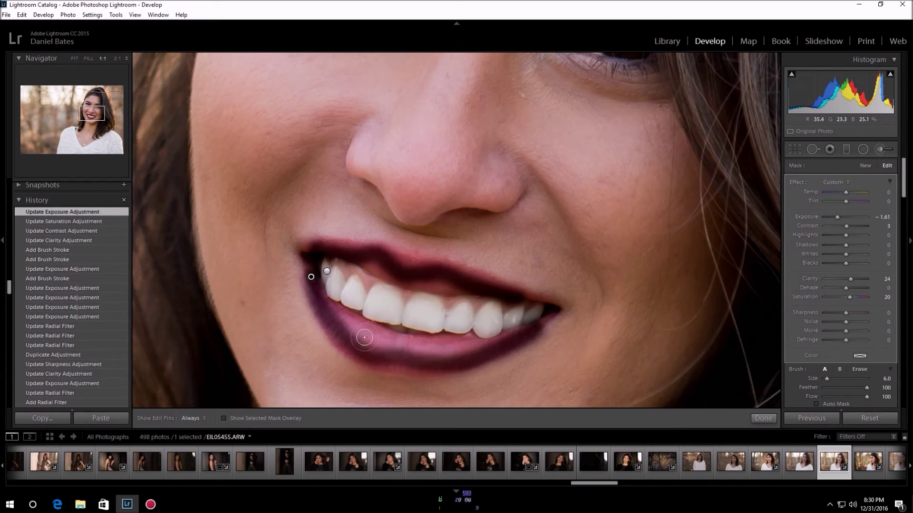
{"action": "key", "text": "h"}
{"action": "mouse_move", "coordinate": [372, 344]}
{"action": "left_mouse_down"}
{"action": "mouse_move", "coordinate": [473, 347]}
{"action": "mouse_move", "coordinate": [358, 338]}
{"action": "mouse_move", "coordinate": [367, 356]}
{"action": "mouse_move", "coordinate": [403, 372]}
{"action": "mouse_move", "coordinate": [434, 373]}
{"action": "mouse_move", "coordinate": [480, 350]}
{"action": "left_mouse_up"}
{"action": "key", "text": "h"}
{"action": "key", "text": "h"}
{"action": "mouse_move", "coordinate": [371, 262]}
{"action": "left_mouse_down"}
{"action": "mouse_move", "coordinate": [417, 285]}
{"action": "mouse_move", "coordinate": [470, 289]}
{"action": "left_mouse_up"}
{"action": "key", "text": "h"}
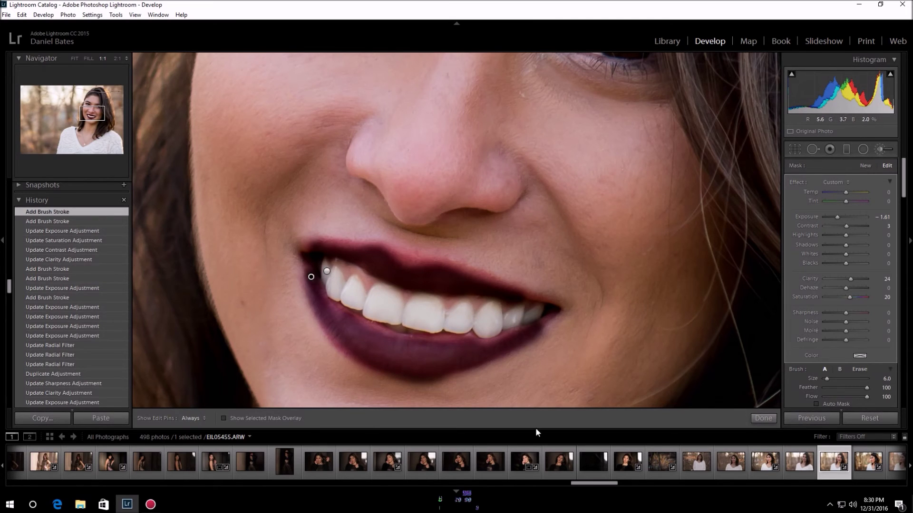
Set the lip brush's exposure to 0.23 and sharpness to 17, and return to the full portrait.
{"action": "mouse_move", "coordinate": [838, 217]}
{"action": "left_mouse_down"}
{"action": "mouse_move", "coordinate": [863, 224]}
{"action": "mouse_move", "coordinate": [846, 219]}
{"action": "left_mouse_up"}
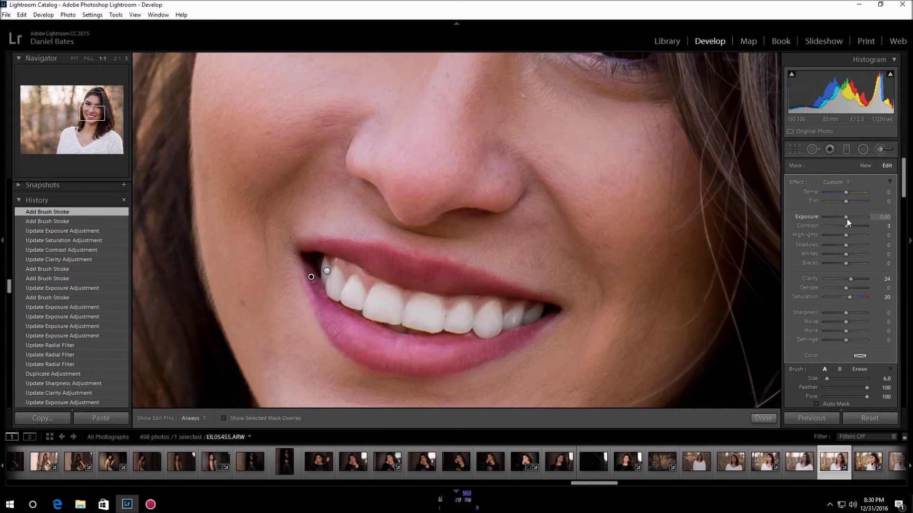
{"action": "left_click_drag", "start_coordinate": [846, 219], "coordinate": [848, 220]}
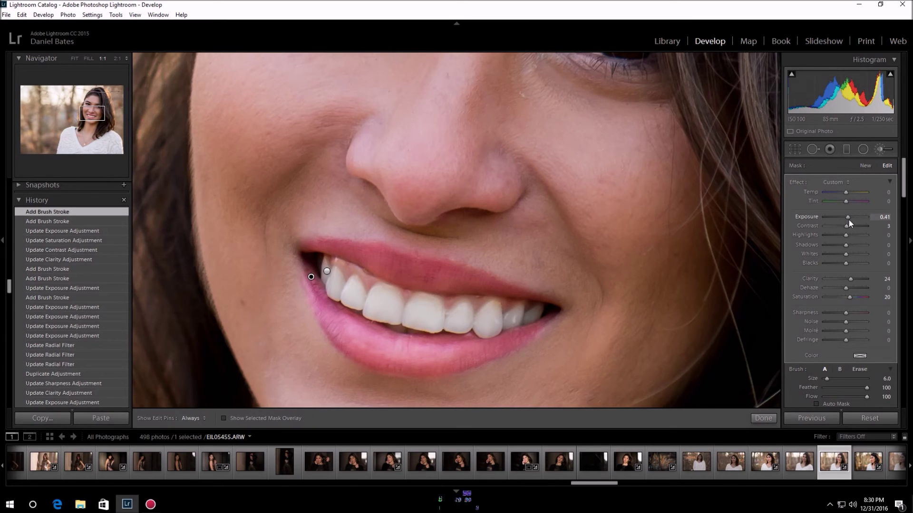
{"action": "left_click_drag", "start_coordinate": [848, 218], "coordinate": [848, 217]}
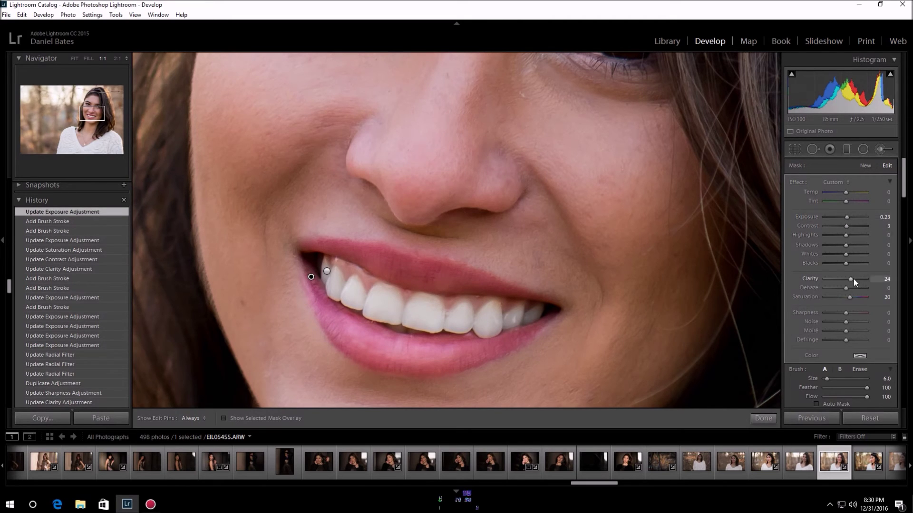
{"action": "left_click", "coordinate": [848, 312]}
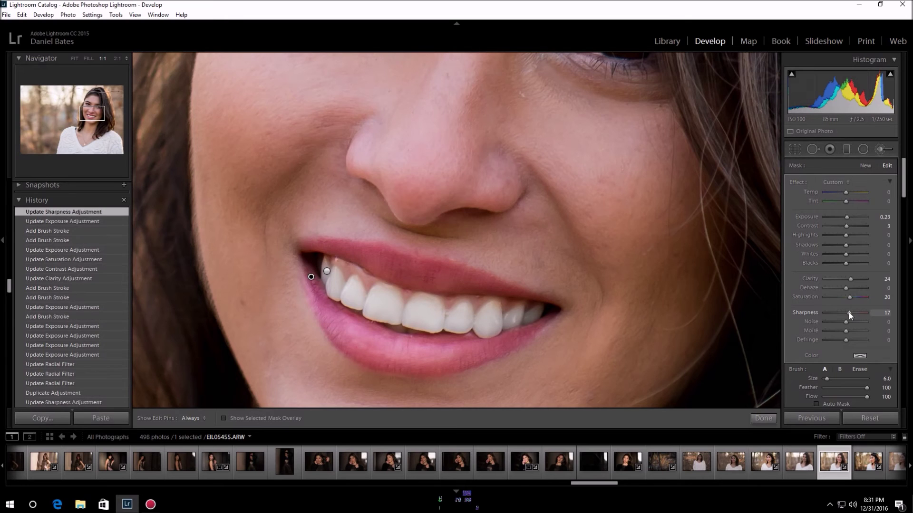
{"action": "left_click", "coordinate": [763, 417]}
{"action": "left_click", "coordinate": [642, 317]}
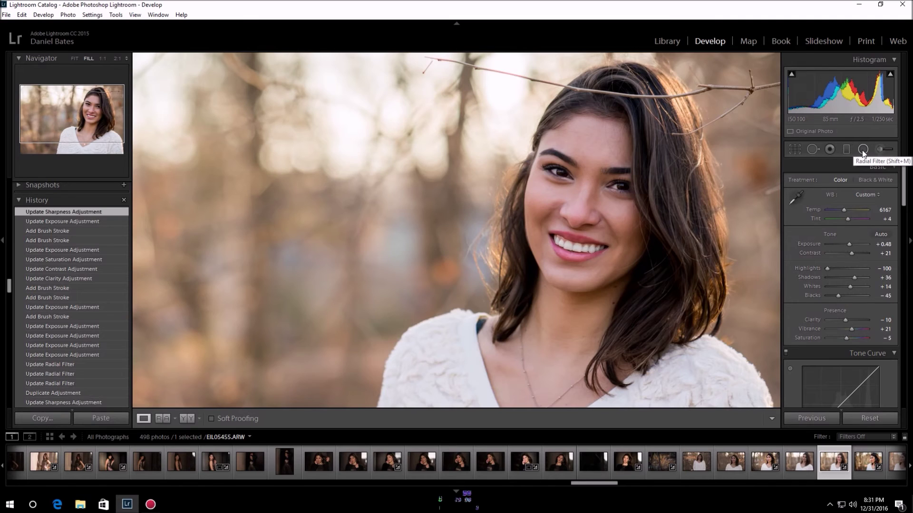
Paint over the forehead and cheek skin with a new adjustment brush using the Soften Skin effect.
{"action": "left_click", "coordinate": [880, 149]}
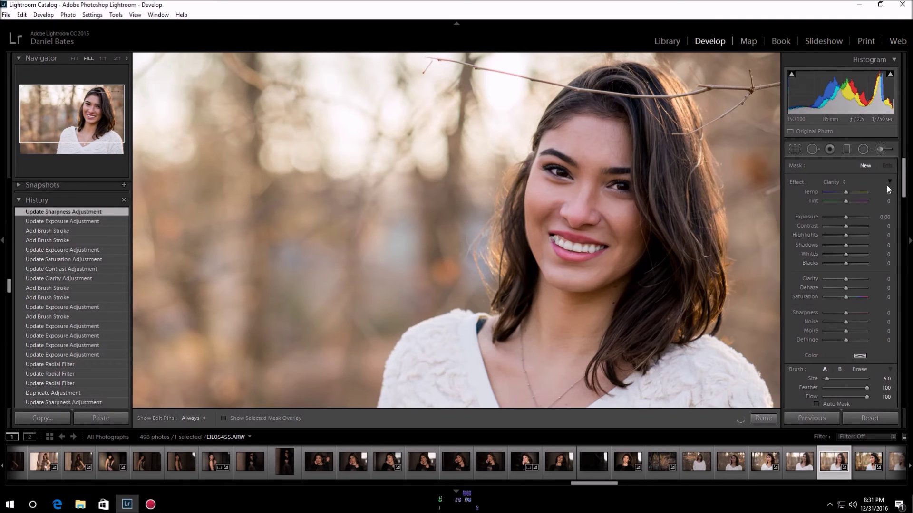
{"action": "left_click", "coordinate": [832, 182]}
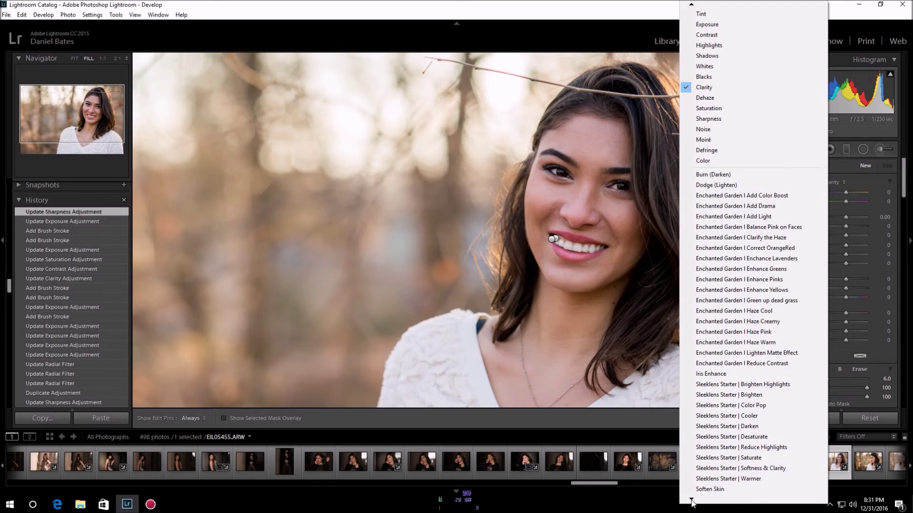
{"action": "left_click", "coordinate": [711, 468]}
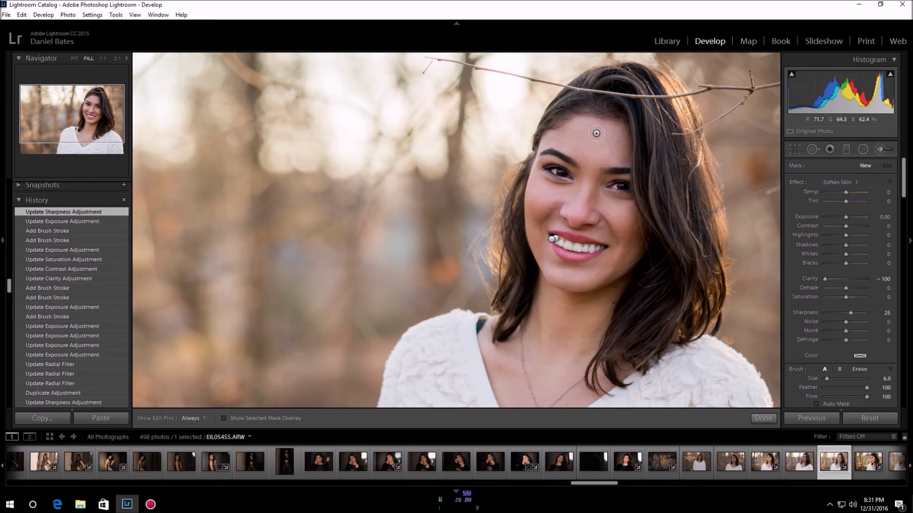
{"action": "key", "text": "h"}
{"action": "mouse_move", "coordinate": [618, 153]}
{"action": "left_mouse_down"}
{"action": "mouse_move", "coordinate": [579, 213]}
{"action": "mouse_move", "coordinate": [556, 202]}
{"action": "mouse_move", "coordinate": [538, 210]}
{"action": "mouse_move", "coordinate": [541, 194]}
{"action": "mouse_move", "coordinate": [553, 195]}
{"action": "mouse_move", "coordinate": [531, 182]}
{"action": "mouse_move", "coordinate": [537, 230]}
{"action": "mouse_move", "coordinate": [533, 217]}
{"action": "mouse_move", "coordinate": [549, 268]}
{"action": "mouse_move", "coordinate": [561, 274]}
{"action": "mouse_move", "coordinate": [592, 277]}
{"action": "mouse_move", "coordinate": [602, 270]}
{"action": "mouse_move", "coordinate": [576, 275]}
{"action": "mouse_move", "coordinate": [603, 266]}
{"action": "mouse_move", "coordinate": [627, 244]}
{"action": "mouse_move", "coordinate": [608, 271]}
{"action": "mouse_move", "coordinate": [612, 221]}
{"action": "left_mouse_up"}
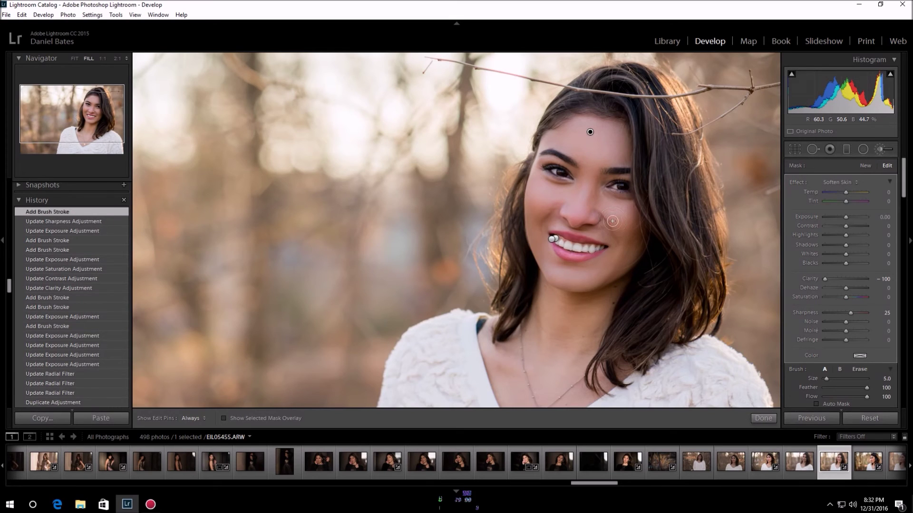
Paint the softening brush at size 3 along the smile area, the forehead's hairline edge and down the cheek beside the mouth.
{"action": "key", "text": "bracketleft"}
{"action": "key", "text": "bracketleft"}
{"action": "key", "text": "h"}
{"action": "left_click_drag", "start_coordinate": [582, 232], "coordinate": [568, 231]}
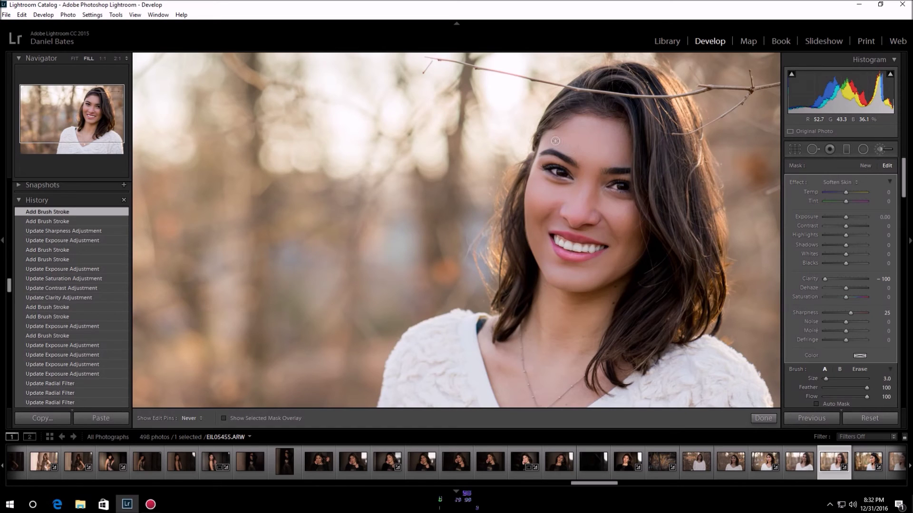
{"action": "left_click_drag", "start_coordinate": [544, 142], "coordinate": [543, 140]}
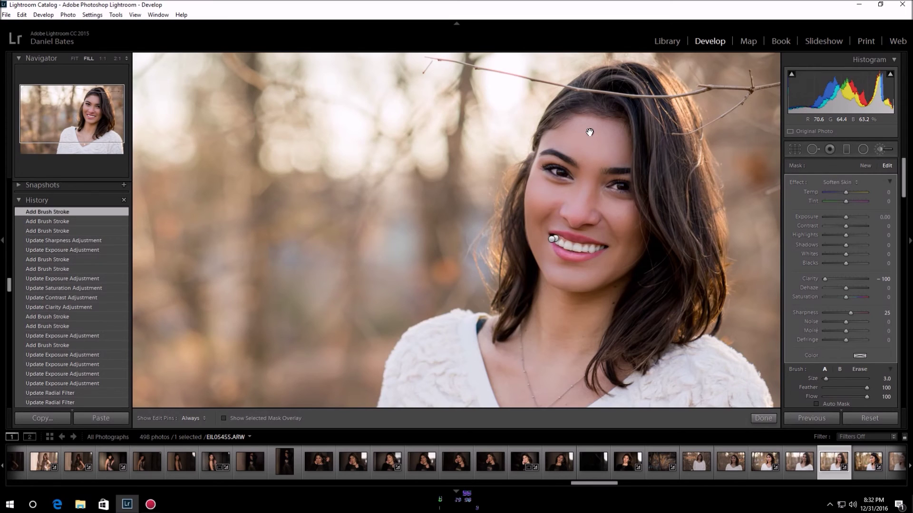
{"action": "mouse_move", "coordinate": [605, 200]}
{"action": "left_mouse_down"}
{"action": "mouse_move", "coordinate": [632, 221]}
{"action": "mouse_move", "coordinate": [611, 210]}
{"action": "mouse_move", "coordinate": [634, 236]}
{"action": "mouse_move", "coordinate": [630, 213]}
{"action": "mouse_move", "coordinate": [641, 230]}
{"action": "mouse_move", "coordinate": [631, 204]}
{"action": "mouse_move", "coordinate": [633, 234]}
{"action": "mouse_move", "coordinate": [612, 261]}
{"action": "left_mouse_up"}
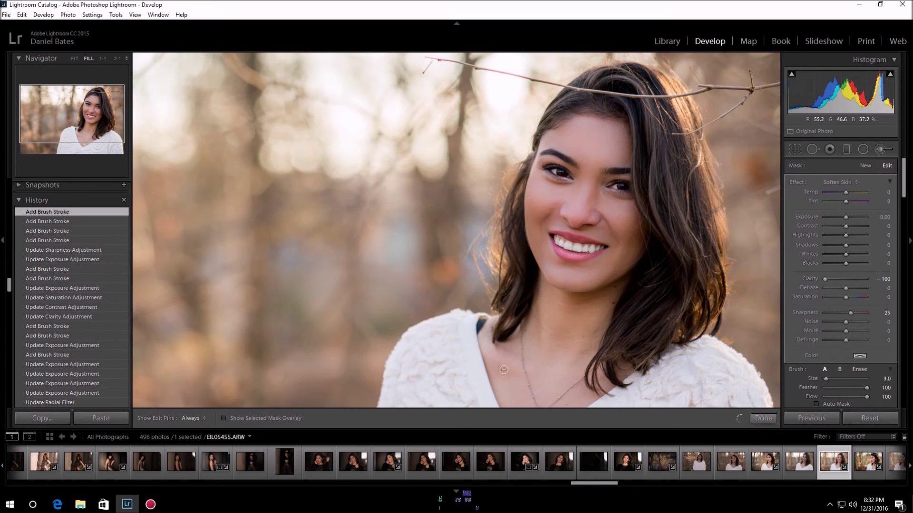
Extend the skin softening over the neck and upper chest with the brush enlarged to size 12.
{"action": "scroll", "coordinate": [547, 336], "scroll_direction": "up", "scroll_amount": 9}
{"action": "key", "text": "h"}
{"action": "left_click_drag", "start_coordinate": [549, 379], "coordinate": [547, 384]}
{"action": "left_click", "coordinate": [501, 350]}
{"action": "left_click_drag", "start_coordinate": [612, 366], "coordinate": [603, 374]}
{"action": "key", "text": "h"}
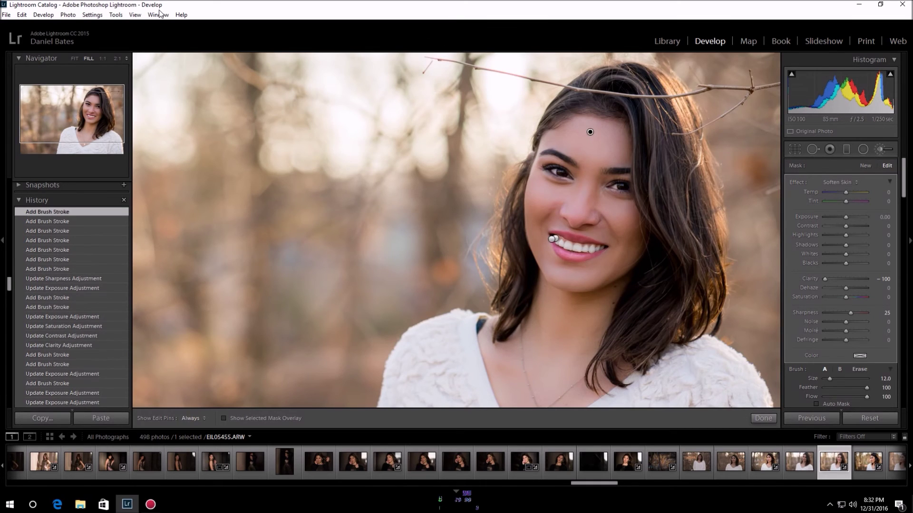
Paint the remaining chest skin beside the necklace and along the sweater neckline with the brush at size 5.
{"action": "left_click", "coordinate": [84, 148]}
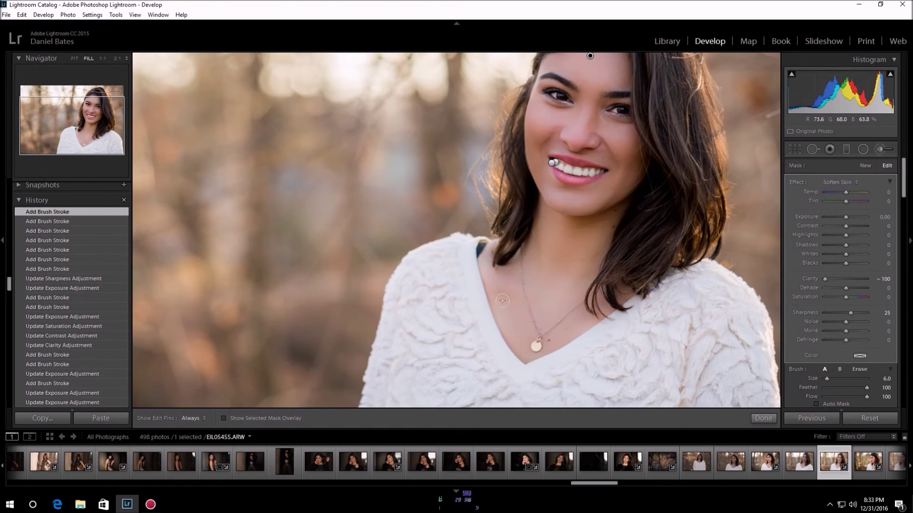
{"action": "key", "text": "h"}
{"action": "scroll", "coordinate": [515, 339], "scroll_direction": "down", "scroll_amount": 2}
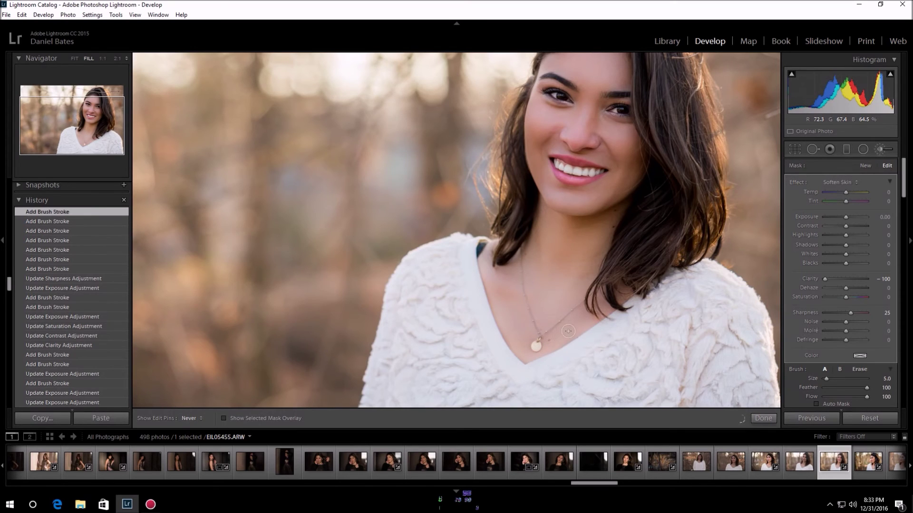
{"action": "left_click_drag", "start_coordinate": [575, 323], "coordinate": [577, 321]}
{"action": "key", "text": "h"}
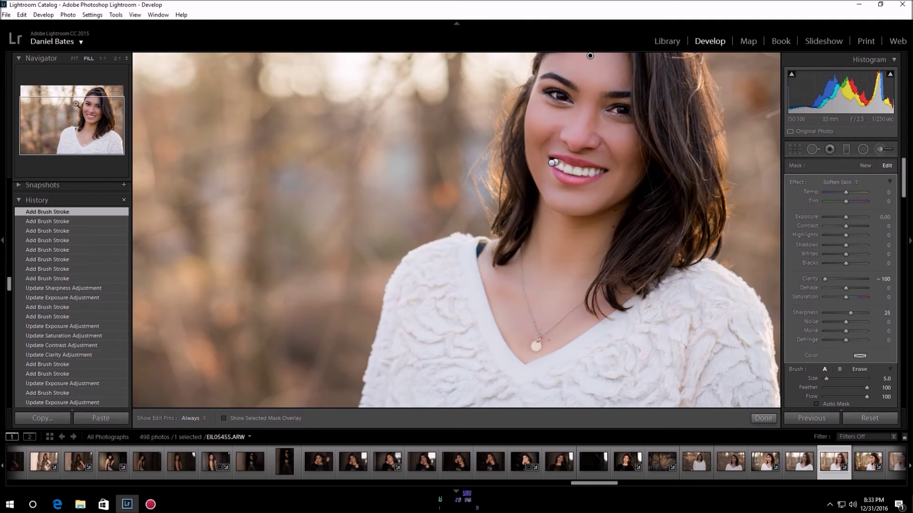
Compare the skin brush's clarity at 100 and 0, set it to -24 and finish the brush edit.
{"action": "left_click", "coordinate": [74, 59]}
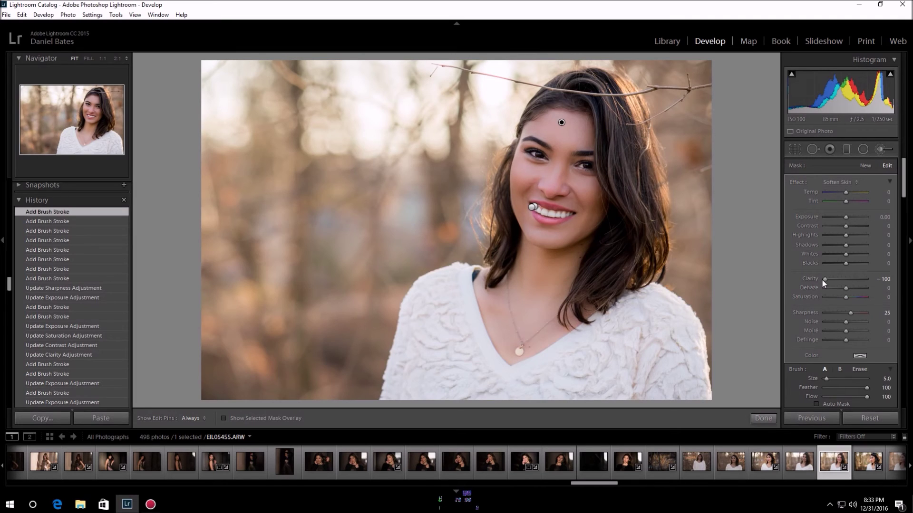
{"action": "left_click_drag", "start_coordinate": [823, 281], "coordinate": [865, 291]}
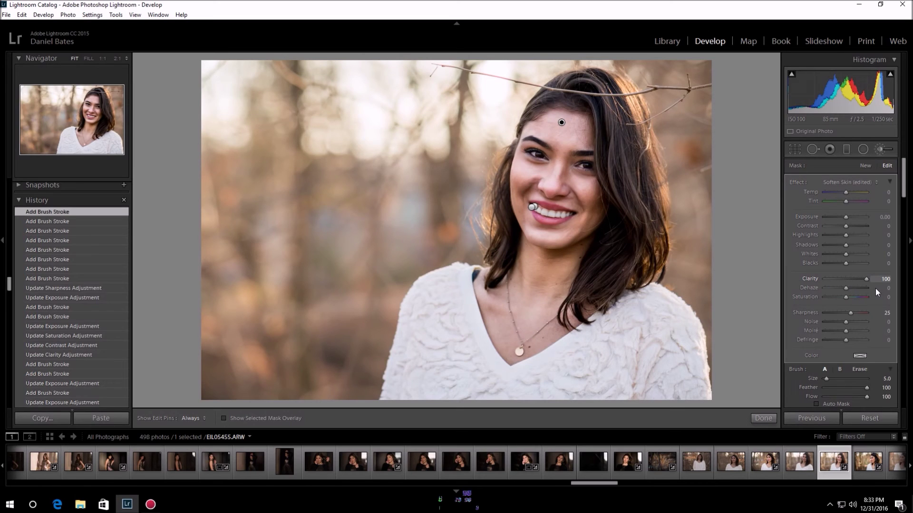
{"action": "left_click_drag", "start_coordinate": [855, 280], "coordinate": [845, 278]}
{"action": "double_click", "coordinate": [812, 279]}
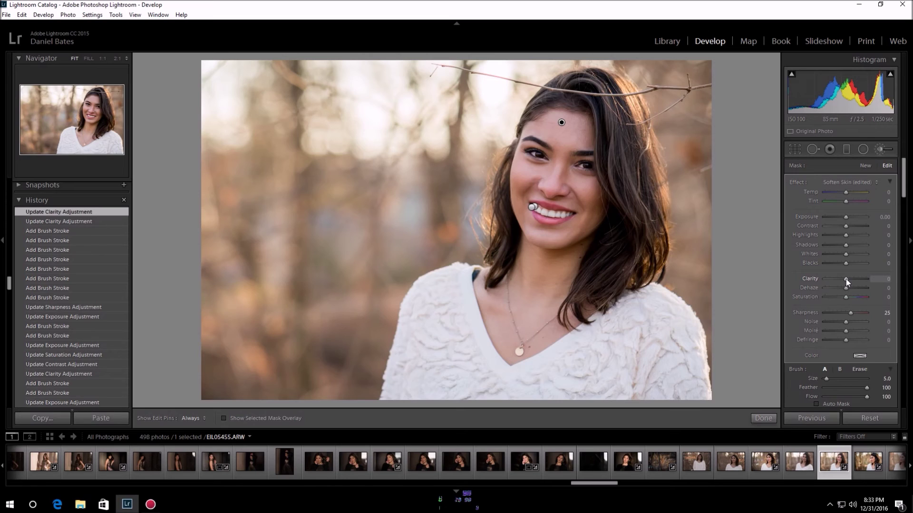
{"action": "left_click_drag", "start_coordinate": [845, 278], "coordinate": [842, 278]}
{"action": "left_click_drag", "start_coordinate": [840, 281], "coordinate": [840, 281]}
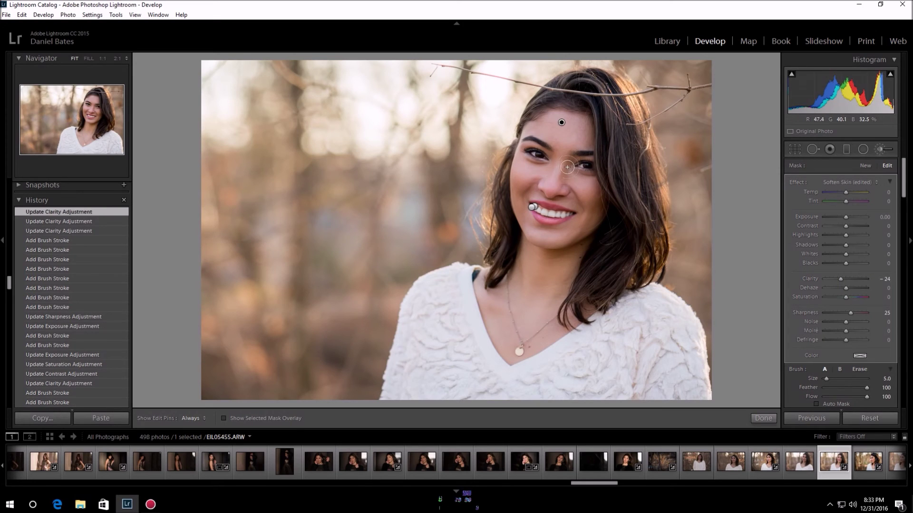
{"action": "left_click", "coordinate": [763, 418]}
Examine the softened skin on the face, neck and chest at 1:1 and return to the full portrait.
{"action": "left_click", "coordinate": [552, 170]}
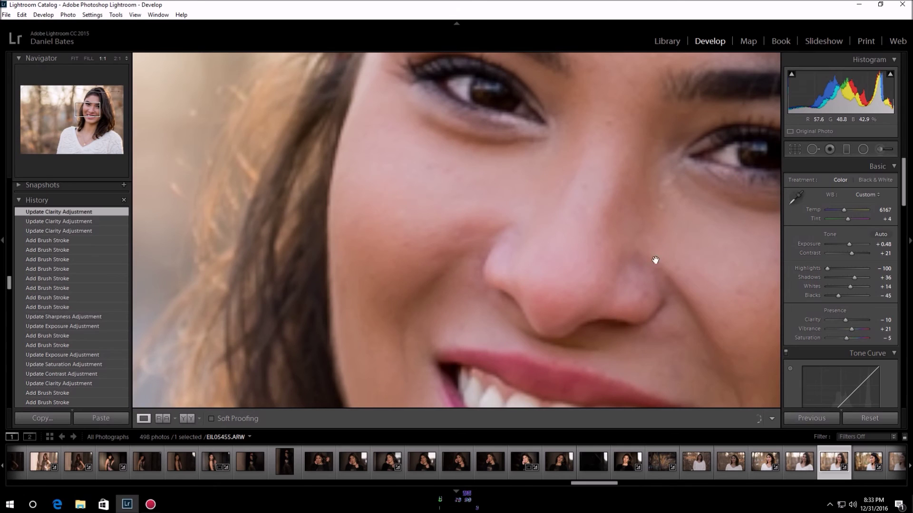
{"action": "left_click_drag", "start_coordinate": [630, 274], "coordinate": [523, 109]}
{"action": "left_click_drag", "start_coordinate": [596, 114], "coordinate": [583, 222]}
{"action": "left_click_drag", "start_coordinate": [511, 144], "coordinate": [464, 286]}
{"action": "left_click_drag", "start_coordinate": [497, 148], "coordinate": [492, 5]}
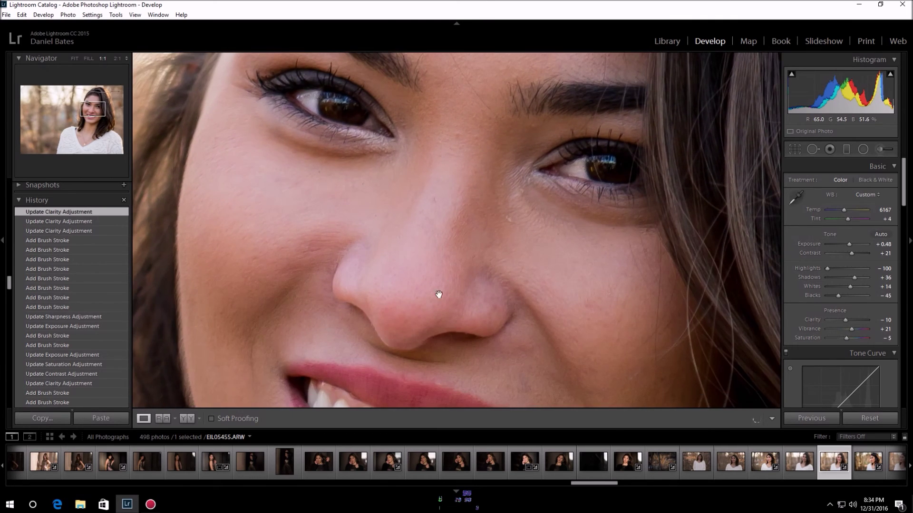
{"action": "left_click_drag", "start_coordinate": [438, 294], "coordinate": [504, 23]}
{"action": "left_click_drag", "start_coordinate": [422, 320], "coordinate": [399, 118]}
{"action": "left_click_drag", "start_coordinate": [446, 346], "coordinate": [521, 214]}
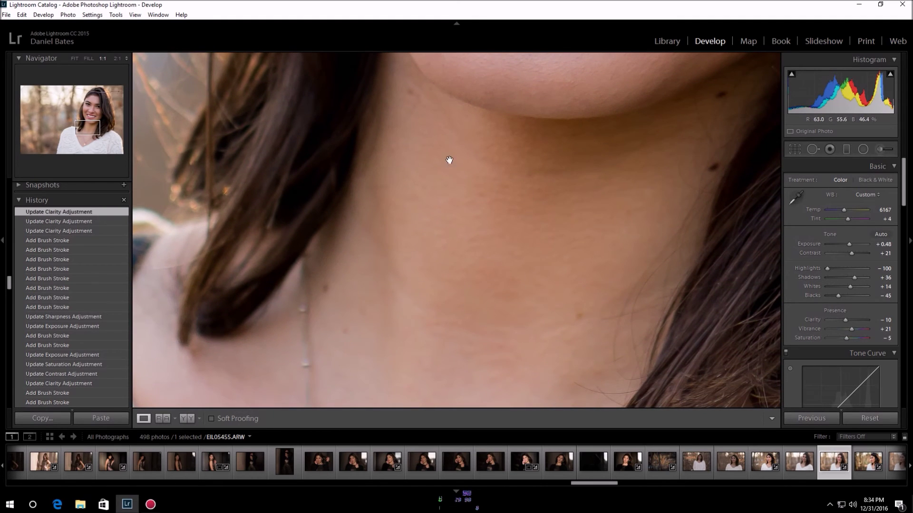
{"action": "left_click_drag", "start_coordinate": [462, 287], "coordinate": [493, 98]}
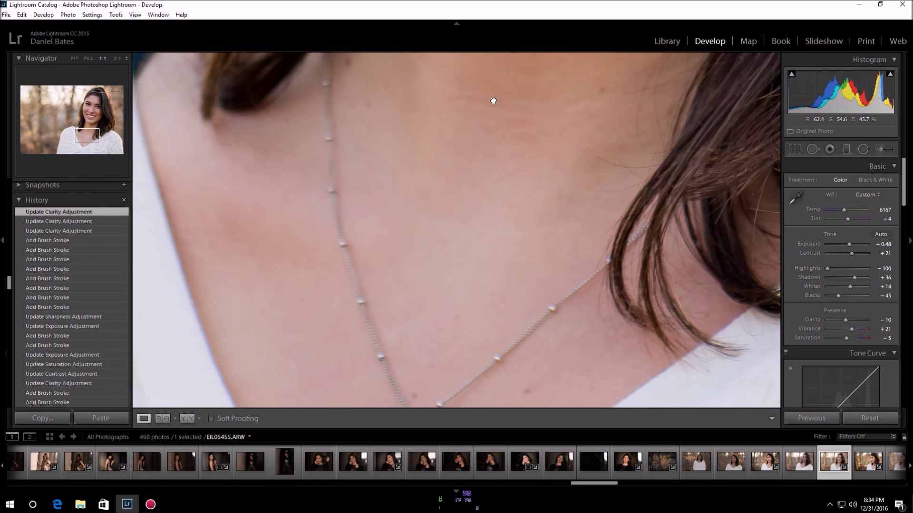
{"action": "left_click_drag", "start_coordinate": [441, 328], "coordinate": [421, 418]}
{"action": "left_click_drag", "start_coordinate": [445, 167], "coordinate": [409, 457]}
{"action": "left_click_drag", "start_coordinate": [479, 309], "coordinate": [471, 462]}
{"action": "left_click_drag", "start_coordinate": [599, 189], "coordinate": [566, 310]}
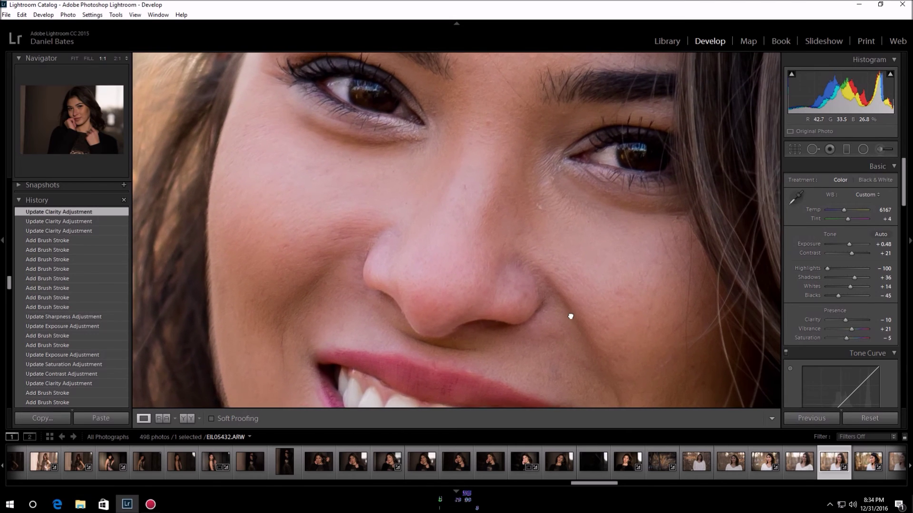
{"action": "left_click", "coordinate": [507, 274]}
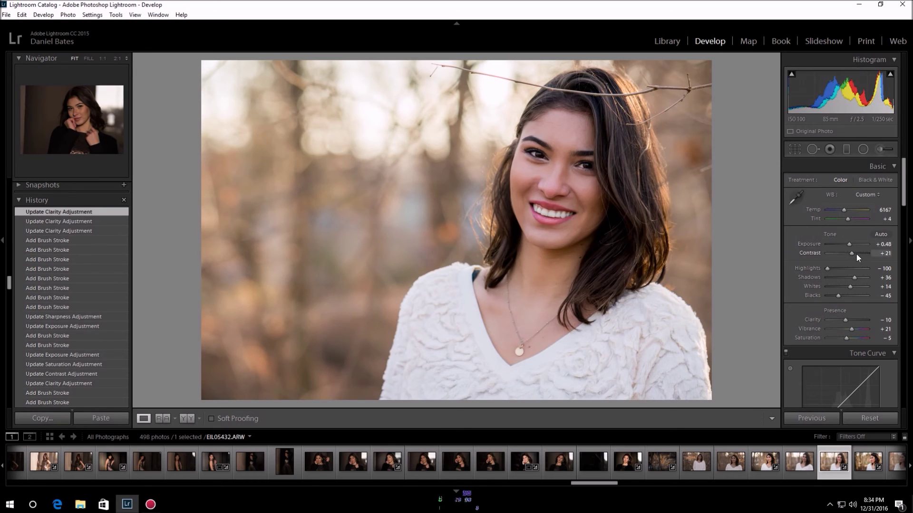
Reselect the skin-softening brush on the forehead, set its clarity to -20 and finish the brush edit.
{"action": "left_click", "coordinate": [877, 150]}
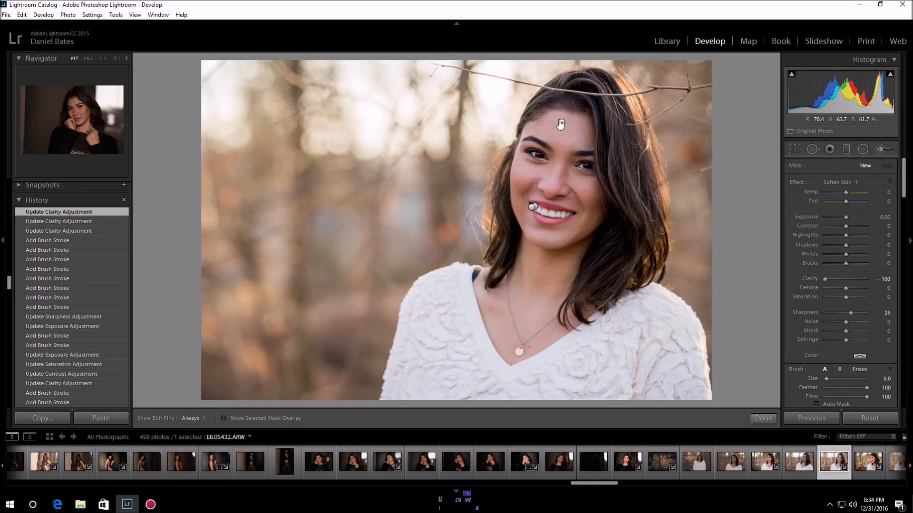
{"action": "mouse_move", "coordinate": [560, 123]}
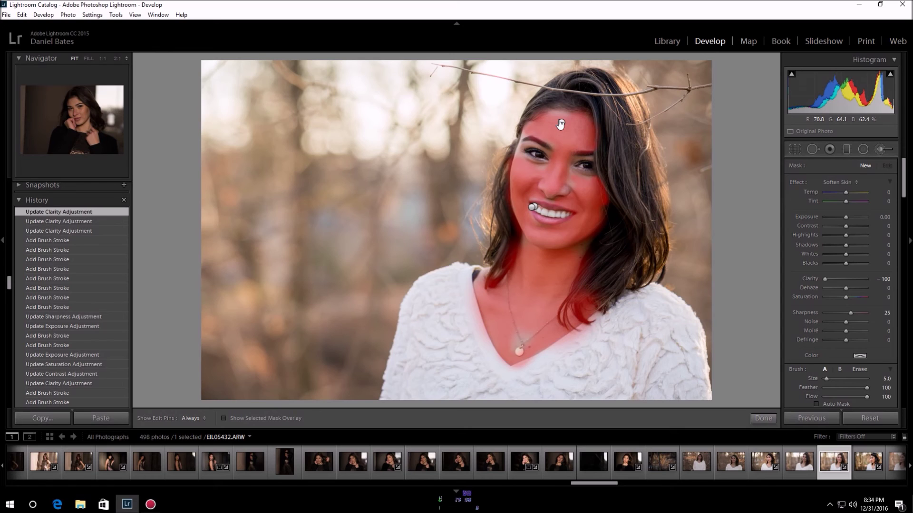
{"action": "left_click", "coordinate": [559, 122]}
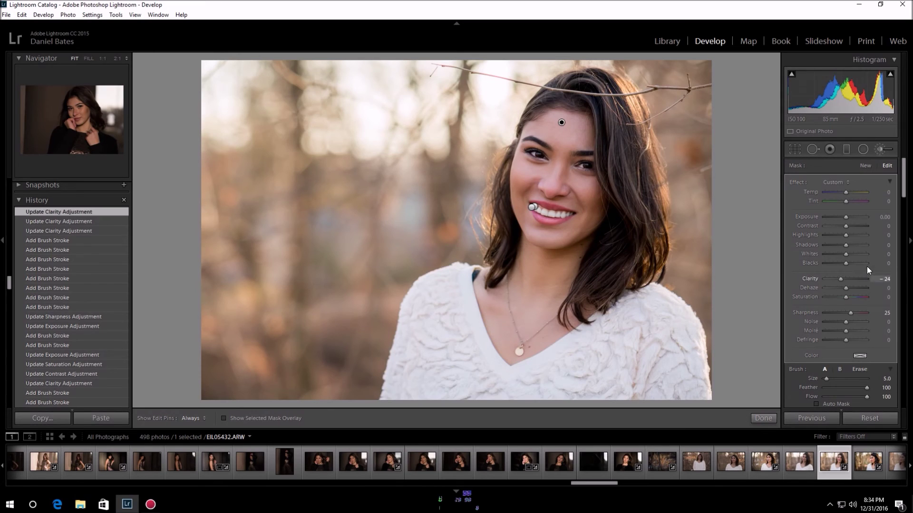
{"action": "left_click", "coordinate": [843, 282]}
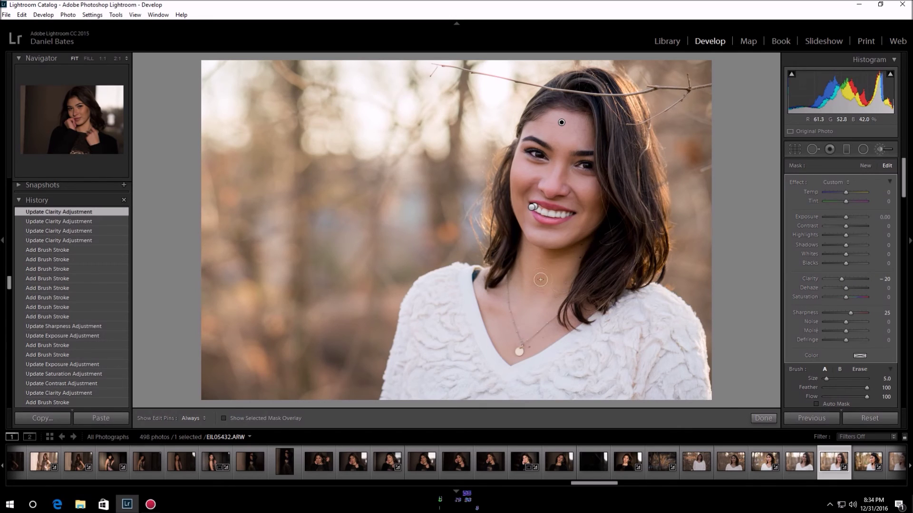
{"action": "left_click", "coordinate": [763, 418]}
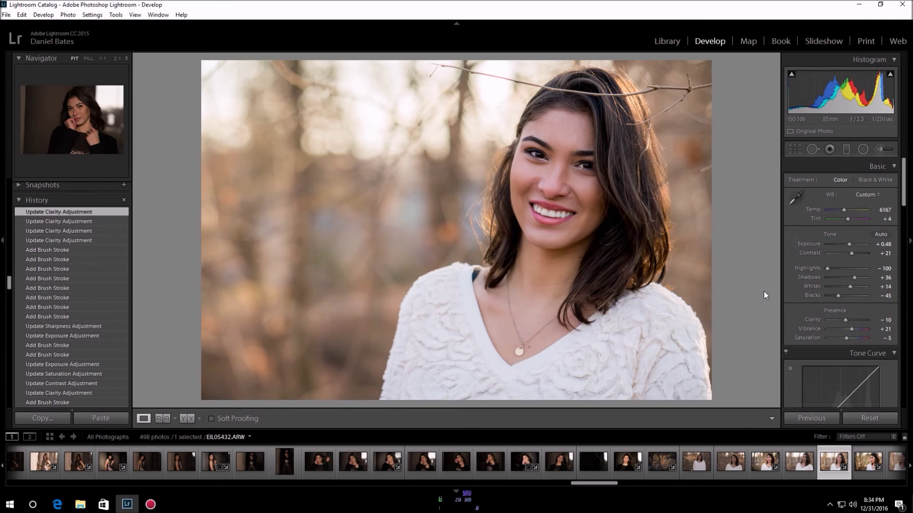
Set the photo's dehaze amount to +10 in the effects settings.
{"action": "left_click", "coordinate": [877, 167]}
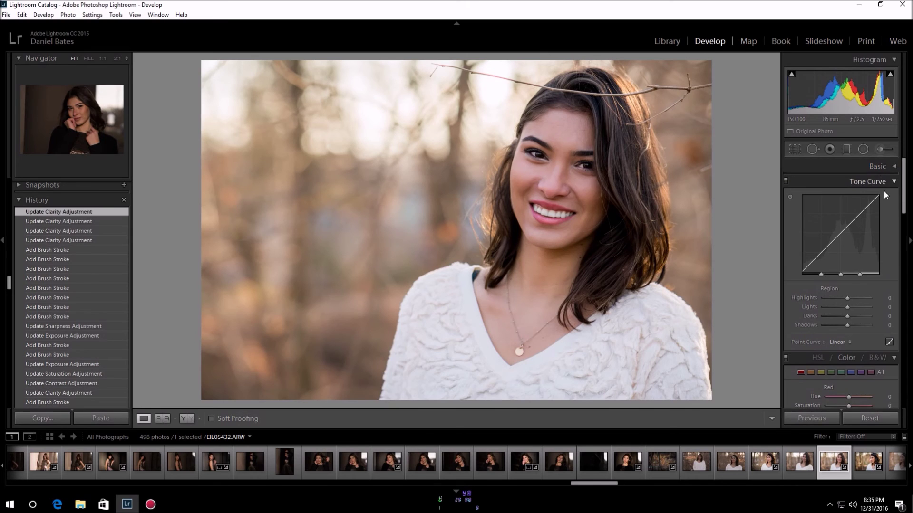
{"action": "left_click_drag", "start_coordinate": [903, 195], "coordinate": [907, 388]}
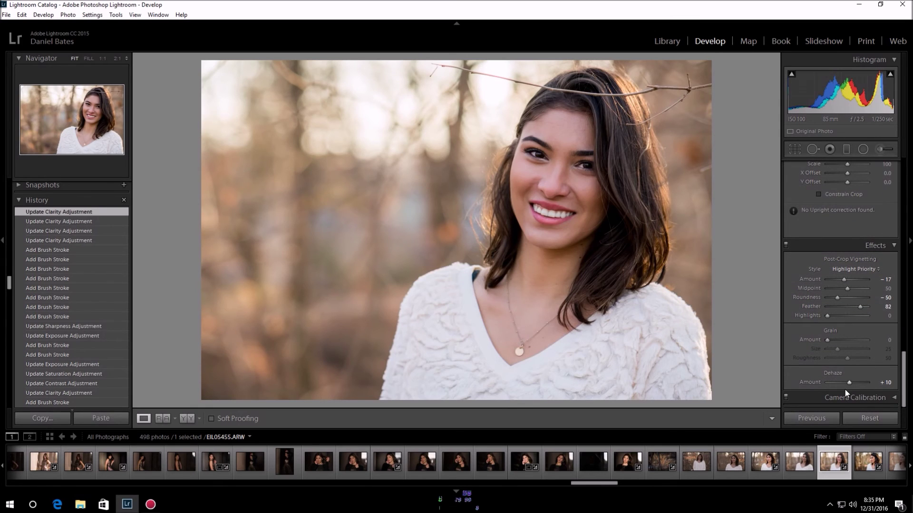
{"action": "left_click_drag", "start_coordinate": [851, 380], "coordinate": [849, 377]}
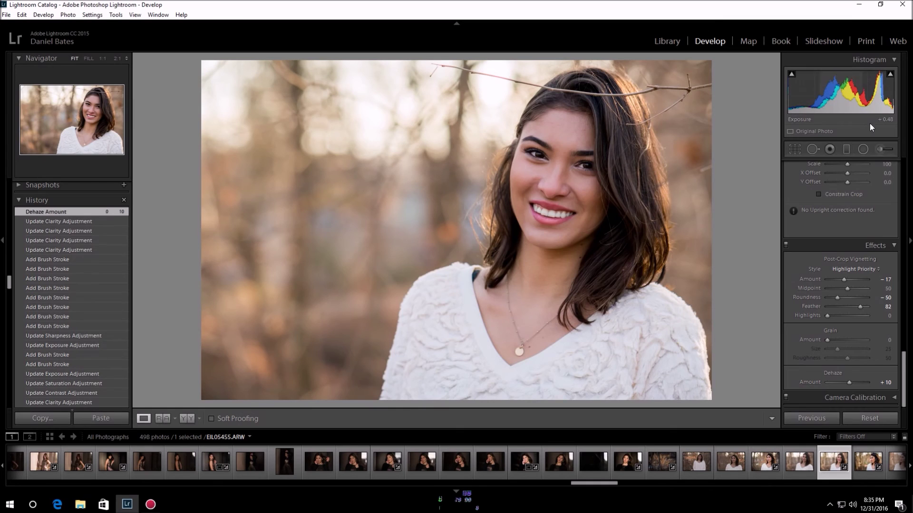
Draw a large new radial filter centred between the eyes, surrounding the woman's head and upper body.
{"action": "left_click_drag", "start_coordinate": [907, 390], "coordinate": [903, 183]}
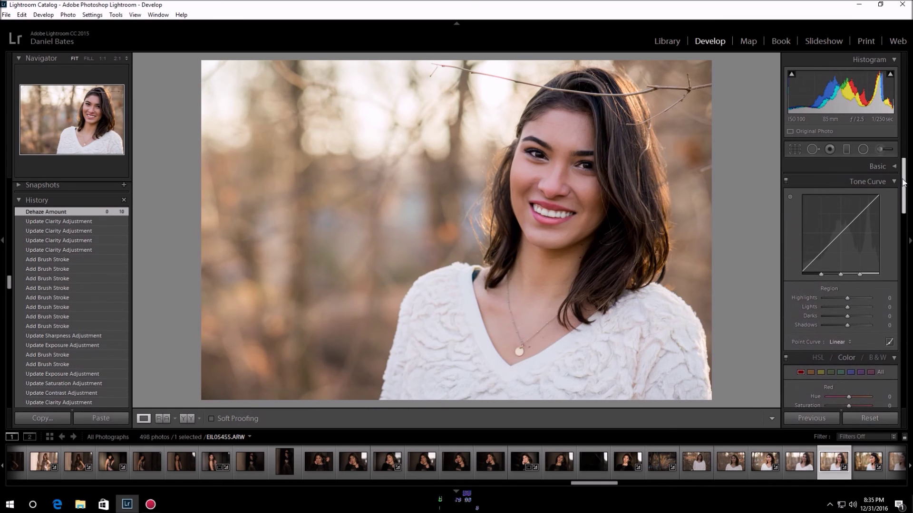
{"action": "left_click", "coordinate": [861, 150]}
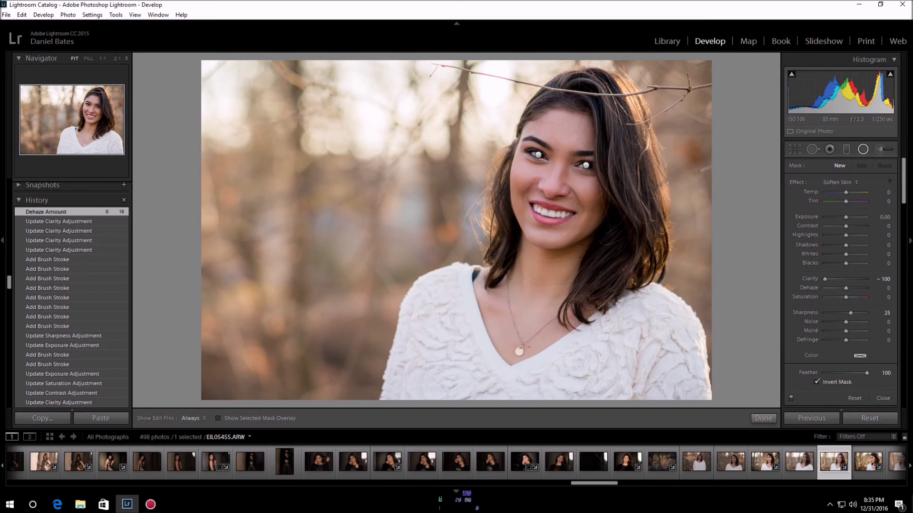
{"action": "left_click", "coordinate": [863, 150]}
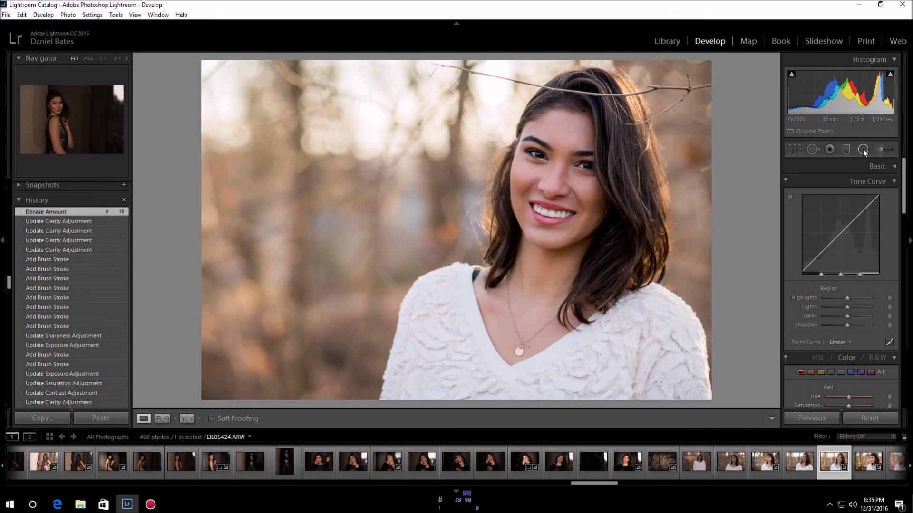
{"action": "left_click", "coordinate": [862, 149]}
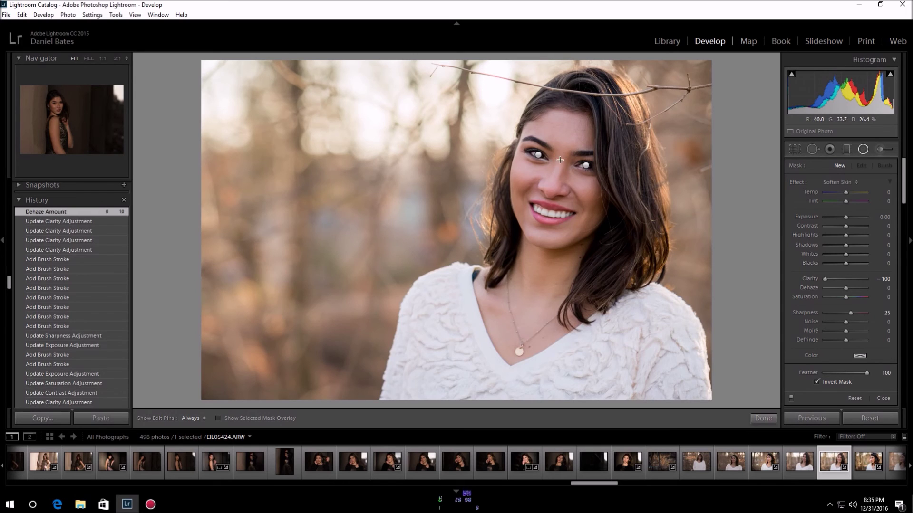
{"action": "left_click_drag", "start_coordinate": [559, 178], "coordinate": [708, 391]}
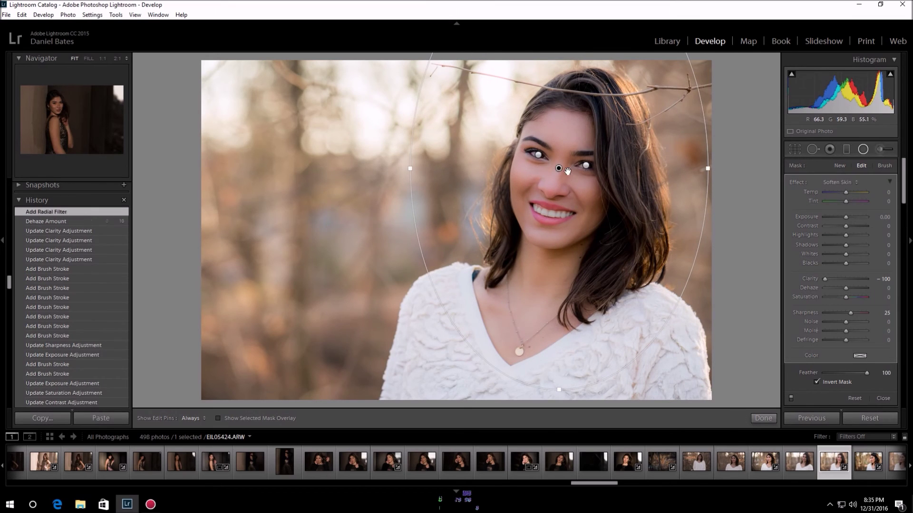
Move the large radial filter down to centre on the neck and adjust its rotation to frame the head and torso.
{"action": "left_click_drag", "start_coordinate": [624, 150], "coordinate": [598, 311]}
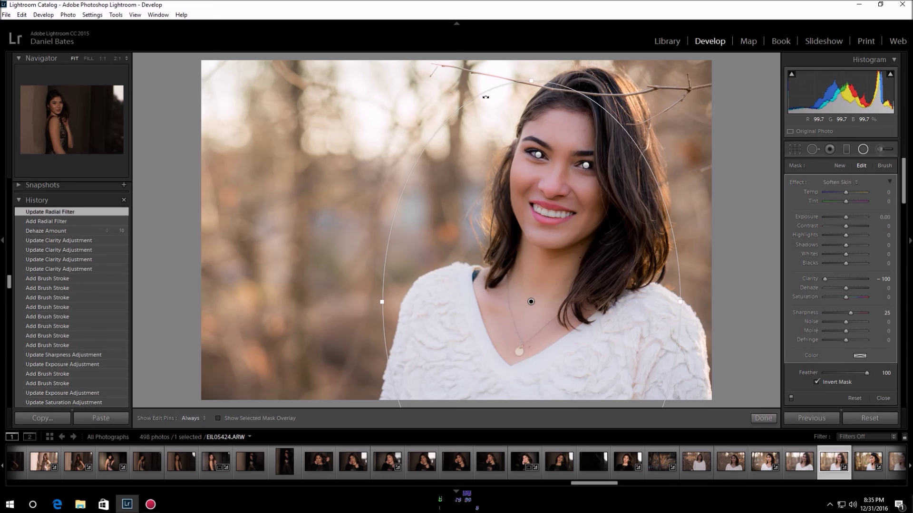
{"action": "left_click_drag", "start_coordinate": [467, 105], "coordinate": [482, 73]}
{"action": "left_click_drag", "start_coordinate": [529, 285], "coordinate": [568, 232]}
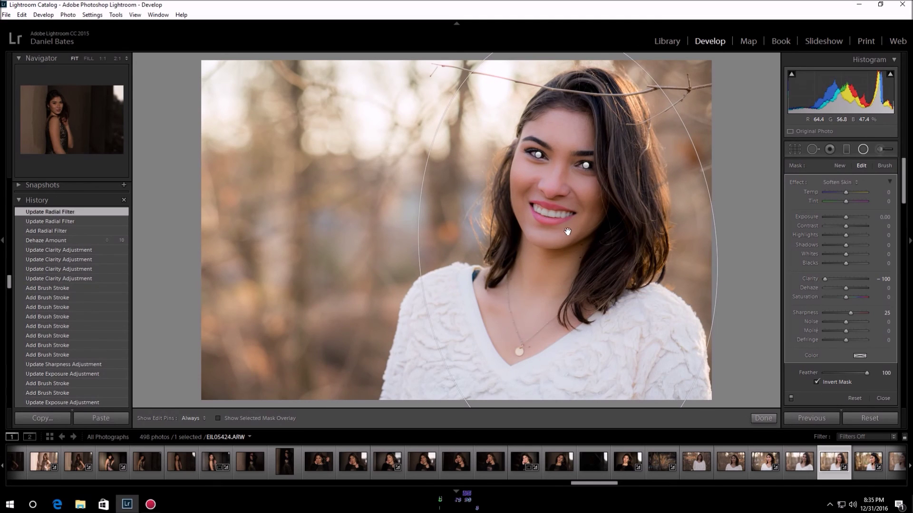
{"action": "left_click_drag", "start_coordinate": [674, 291], "coordinate": [660, 303]}
{"action": "left_click_drag", "start_coordinate": [610, 67], "coordinate": [626, 72]}
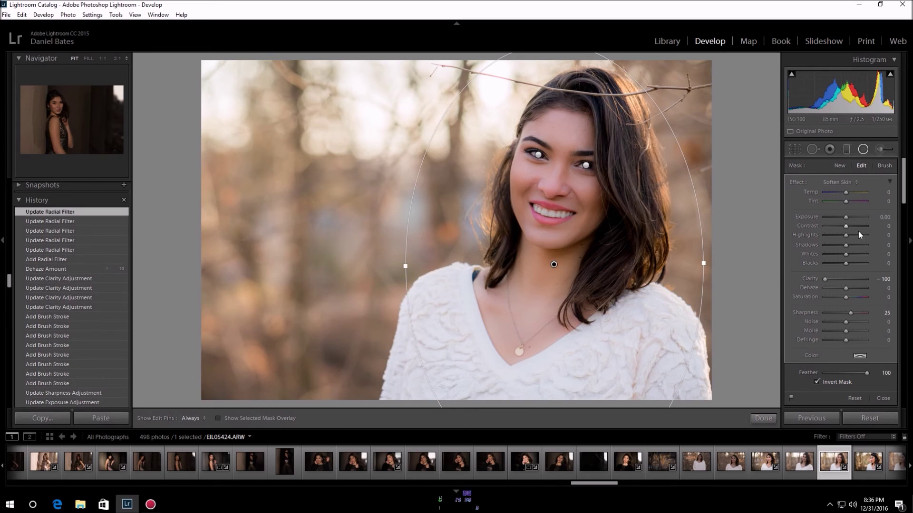
Reset the large radial filter's effect settings, switch it to the Exposure effect and set its exposure to 0.51.
{"action": "double_click", "coordinate": [796, 181]}
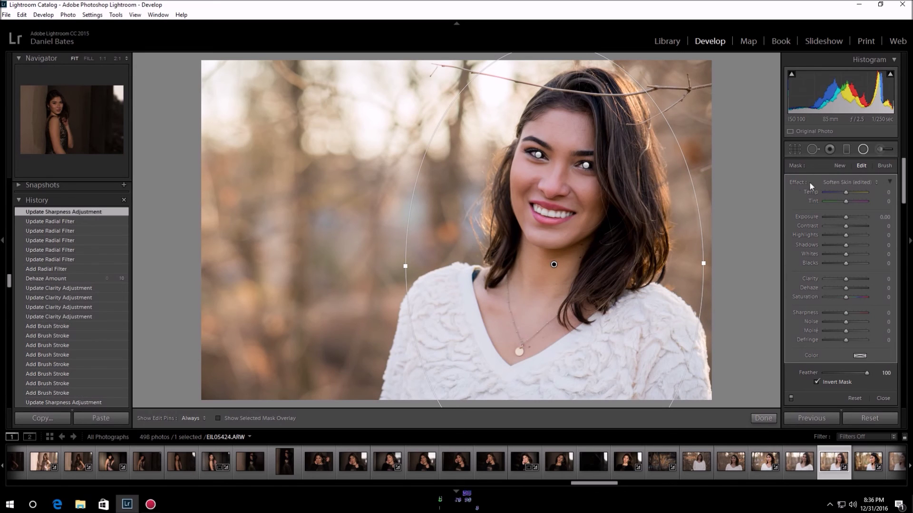
{"action": "left_click", "coordinate": [840, 183]}
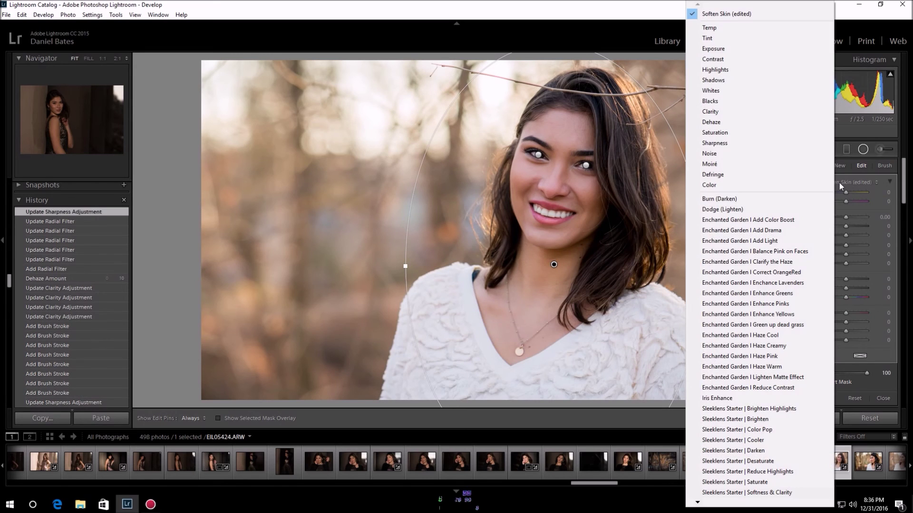
{"action": "left_click", "coordinate": [735, 47]}
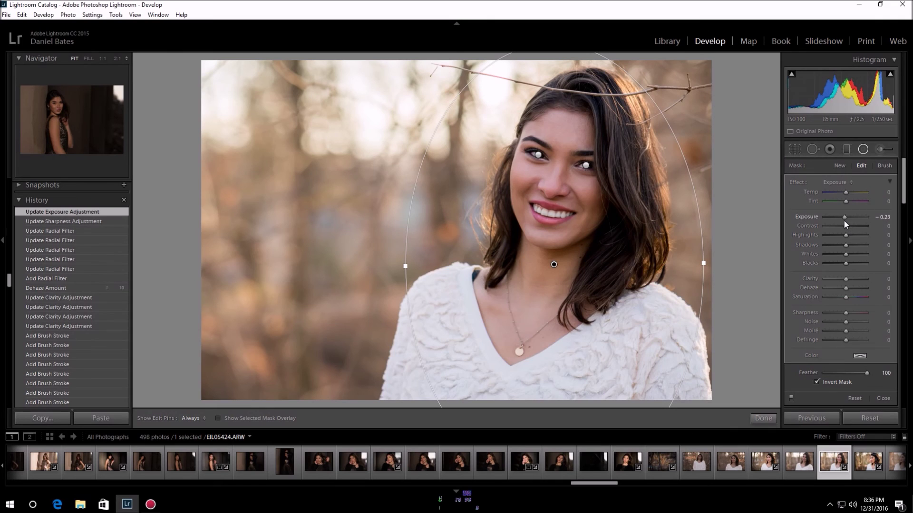
{"action": "left_click_drag", "start_coordinate": [843, 216], "coordinate": [849, 216]}
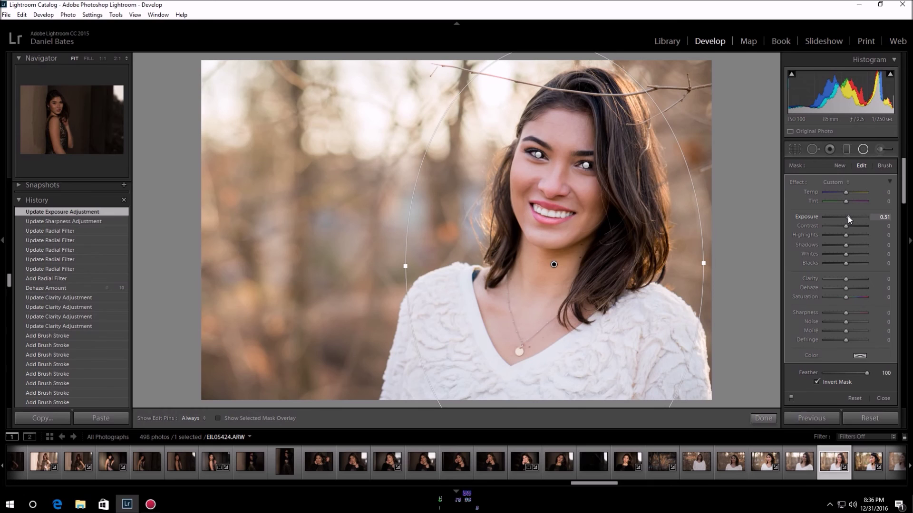
{"action": "left_click_drag", "start_coordinate": [848, 215], "coordinate": [848, 216]}
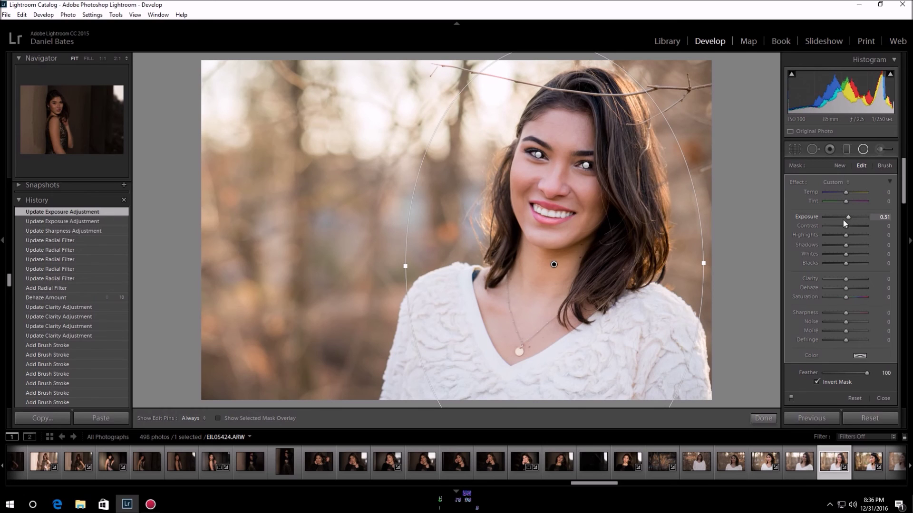
Nudge the large radial filter slightly up toward the chin, set its temperature to 6 and finish the filter edit.
{"action": "left_click_drag", "start_coordinate": [575, 266], "coordinate": [572, 242]}
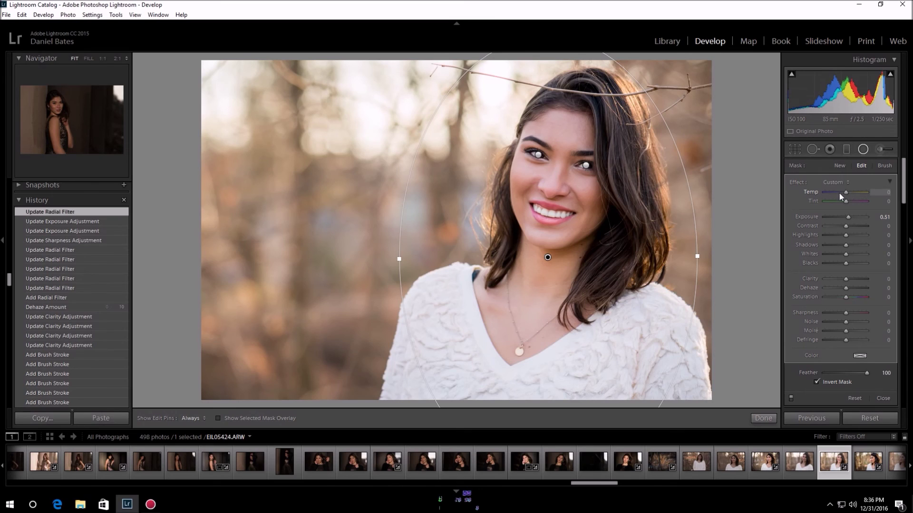
{"action": "left_click_drag", "start_coordinate": [846, 193], "coordinate": [849, 193]}
{"action": "left_click", "coordinate": [848, 192]}
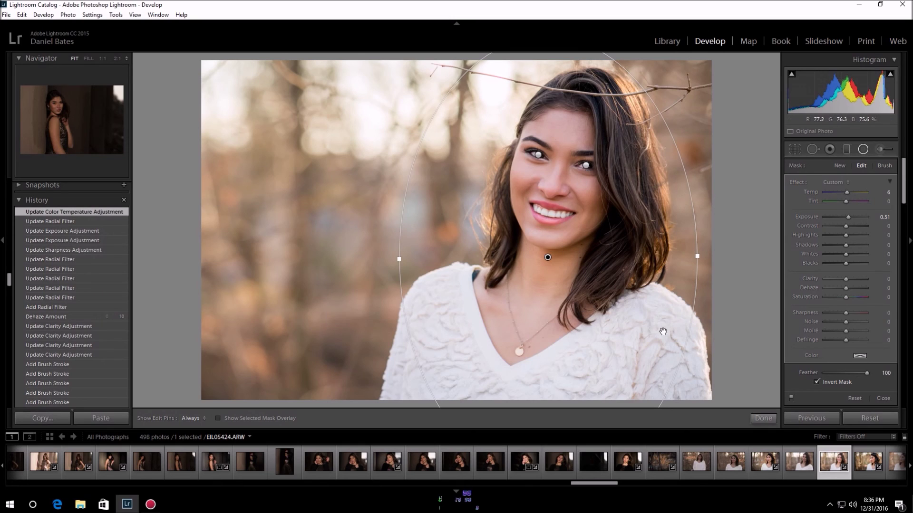
{"action": "left_click", "coordinate": [762, 418]}
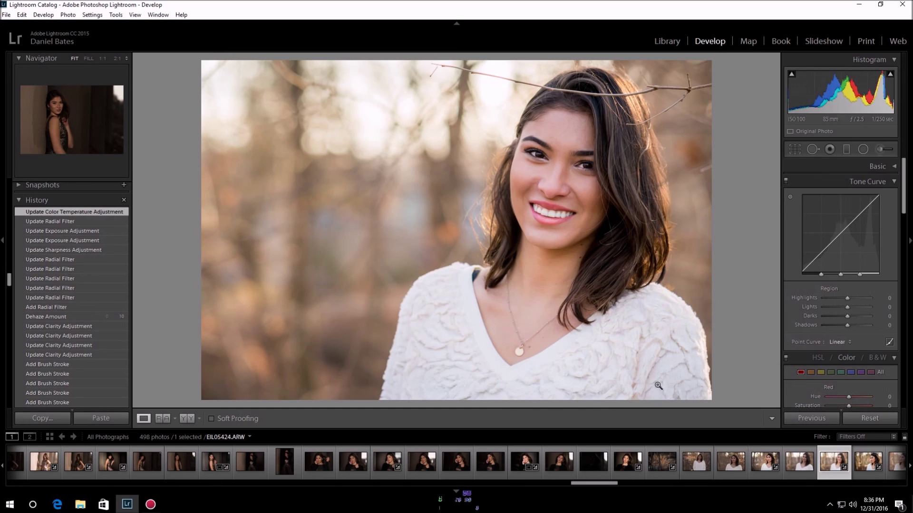
Paint over the white sweater with a new adjustment brush of size 18, using the Clarity effect with other adjustments reset.
{"action": "left_click", "coordinate": [879, 149]}
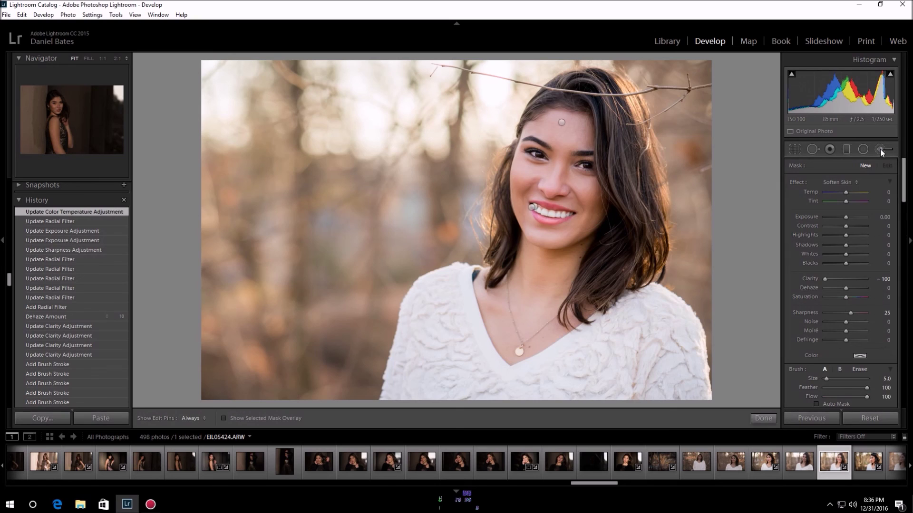
{"action": "double_click", "coordinate": [801, 183]}
{"action": "left_click", "coordinate": [834, 183]}
{"action": "left_click", "coordinate": [735, 111]}
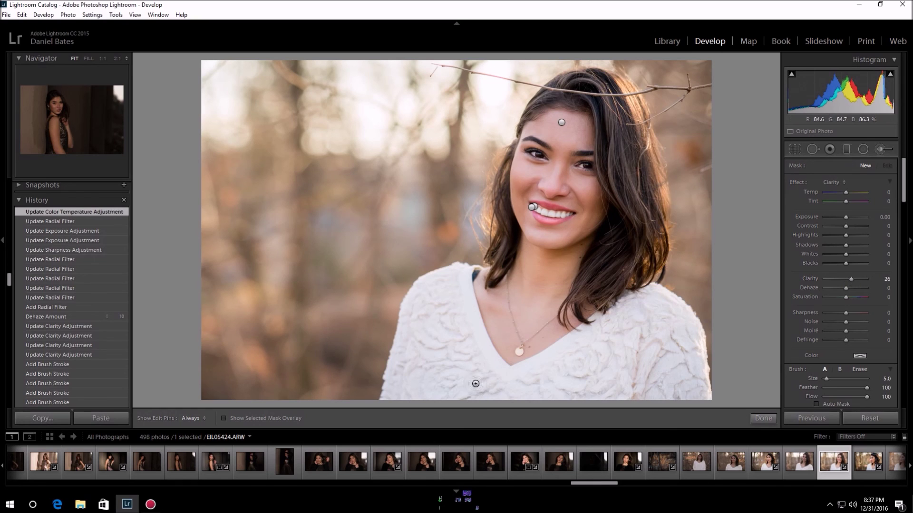
{"action": "scroll", "coordinate": [434, 342], "scroll_direction": "up", "scroll_amount": 7}
{"action": "scroll", "coordinate": [434, 340], "scroll_direction": "up", "scroll_amount": 3}
{"action": "key", "text": "h"}
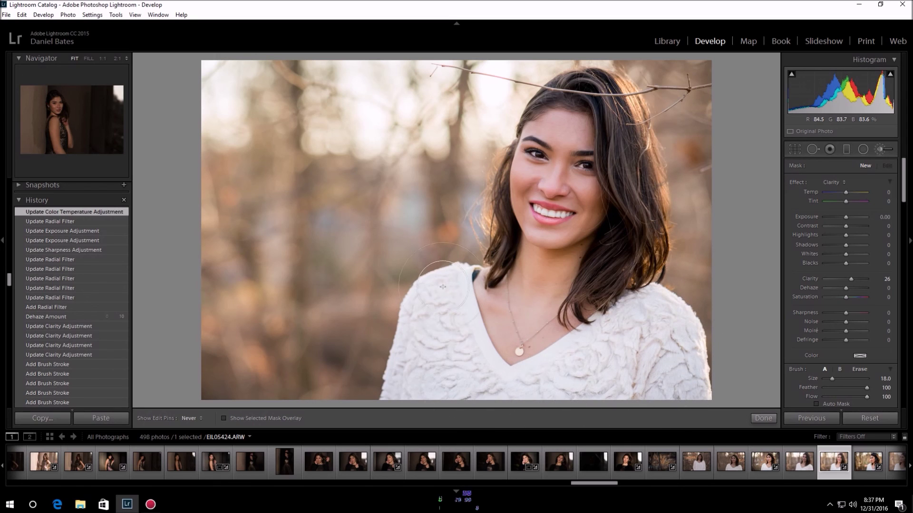
{"action": "mouse_move", "coordinate": [412, 358]}
{"action": "left_mouse_down"}
{"action": "mouse_move", "coordinate": [408, 375]}
{"action": "mouse_move", "coordinate": [432, 378]}
{"action": "left_mouse_up"}
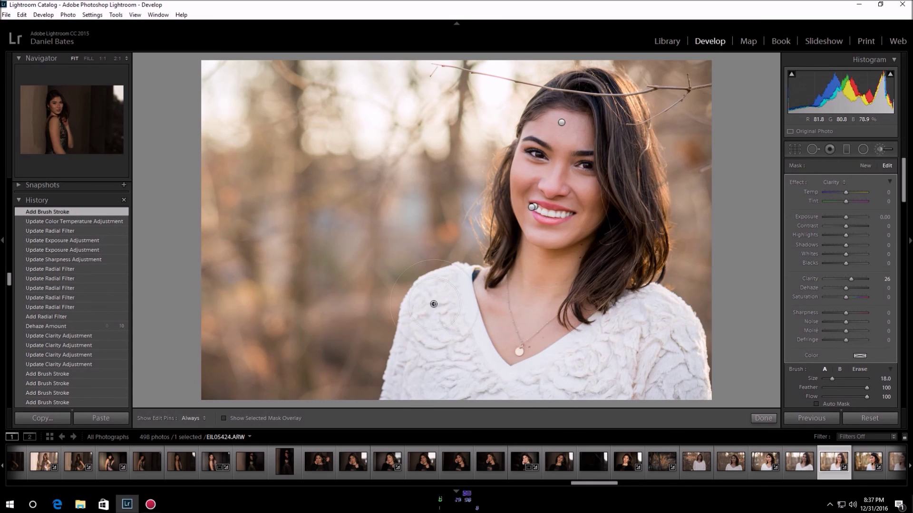
Set the sweater brush's clarity to 47 and sharpness to 17, and finish the brush edit.
{"action": "left_click_drag", "start_coordinate": [850, 279], "coordinate": [860, 280]}
{"action": "left_click_drag", "start_coordinate": [848, 312], "coordinate": [848, 313]}
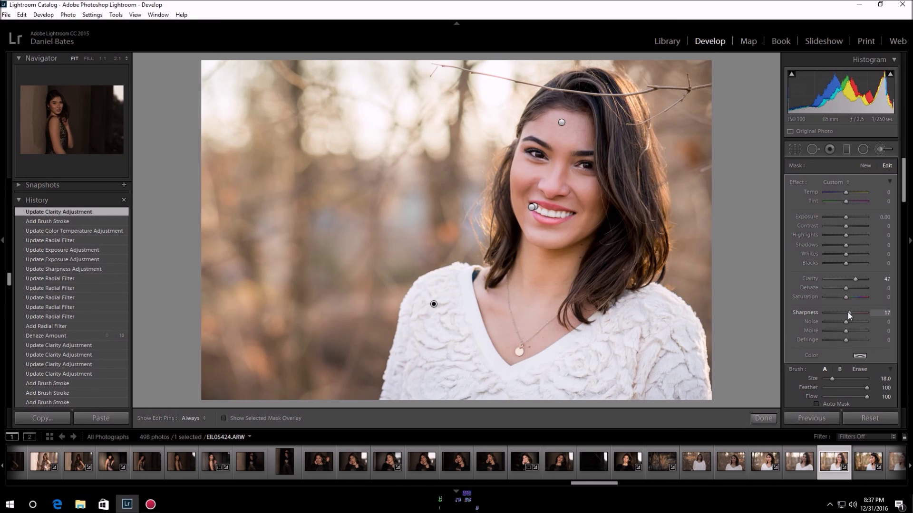
{"action": "left_click_drag", "start_coordinate": [848, 312], "coordinate": [848, 312]}
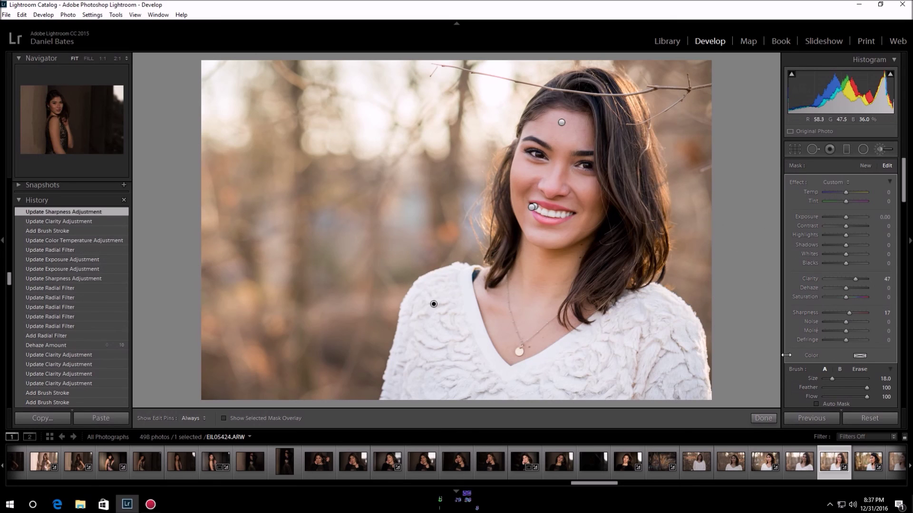
{"action": "left_click", "coordinate": [762, 418]}
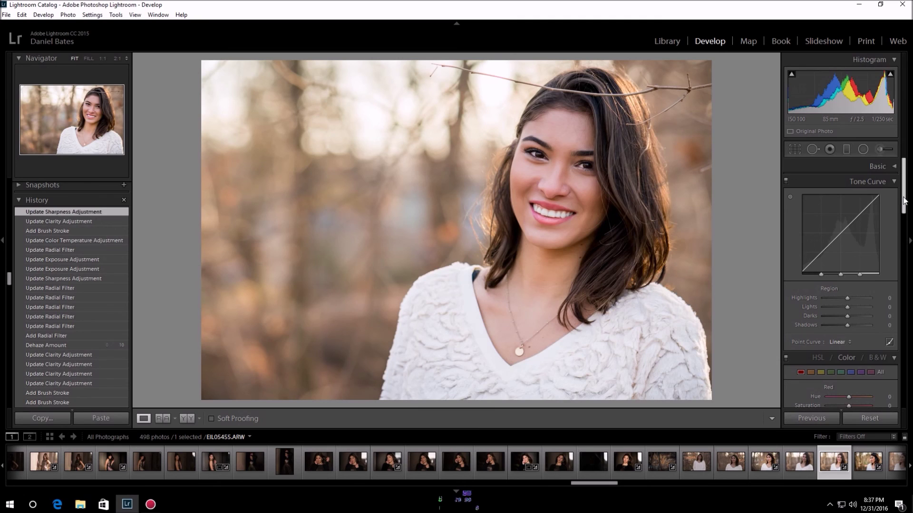
Set the photo's overall saturation to -10 and show the before and after versions side by side.
{"action": "mouse_move", "coordinate": [904, 201]}
{"action": "left_mouse_down"}
{"action": "mouse_move", "coordinate": [904, 229]}
{"action": "mouse_move", "coordinate": [903, 196]}
{"action": "left_mouse_up"}
{"action": "left_click", "coordinate": [877, 166]}
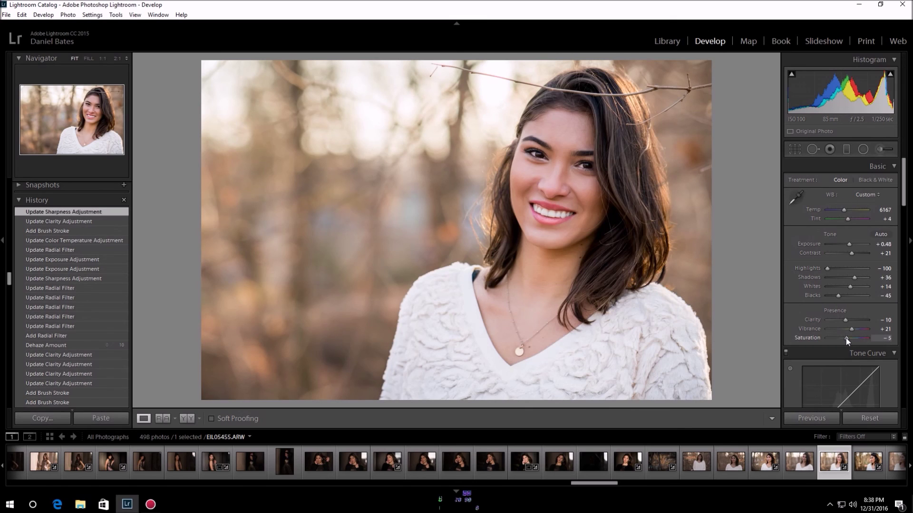
{"action": "left_click_drag", "start_coordinate": [846, 338], "coordinate": [845, 337]}
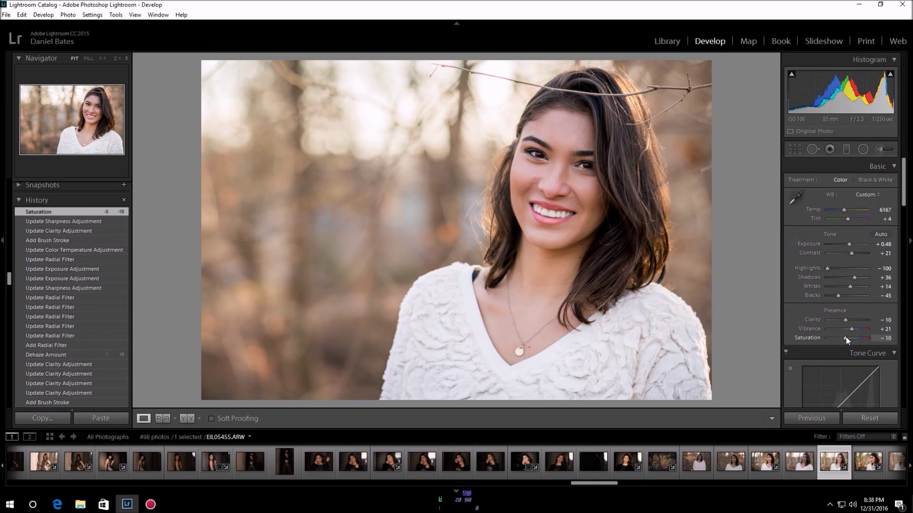
{"action": "left_click_drag", "start_coordinate": [845, 335], "coordinate": [845, 336]}
{"action": "left_click_drag", "start_coordinate": [847, 338], "coordinate": [845, 332]}
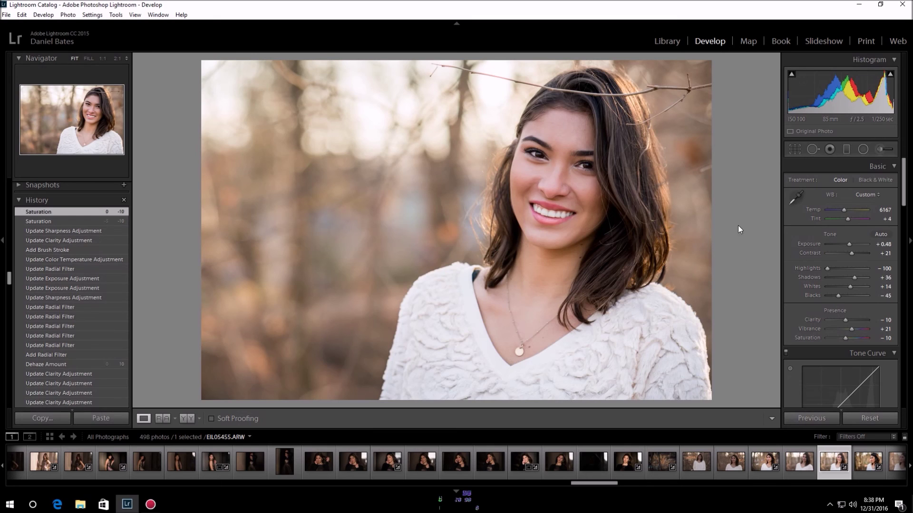
{"action": "left_click", "coordinate": [182, 418]}
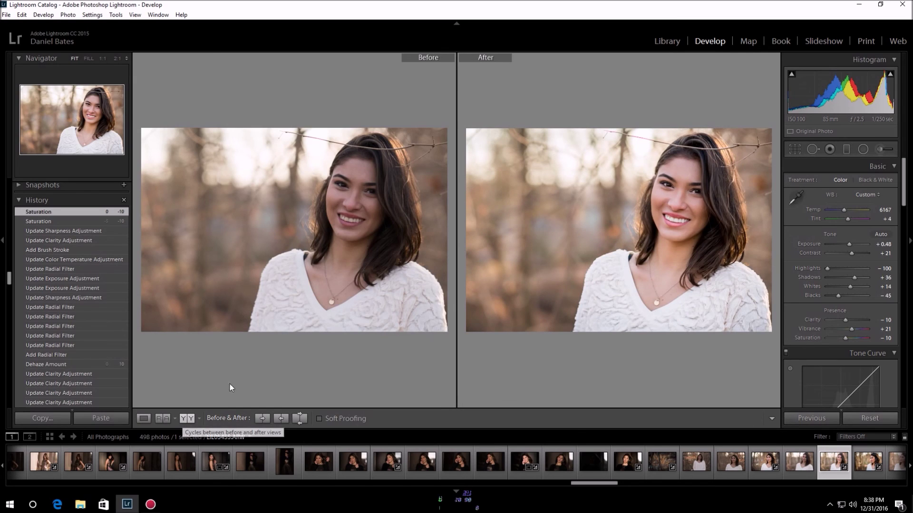